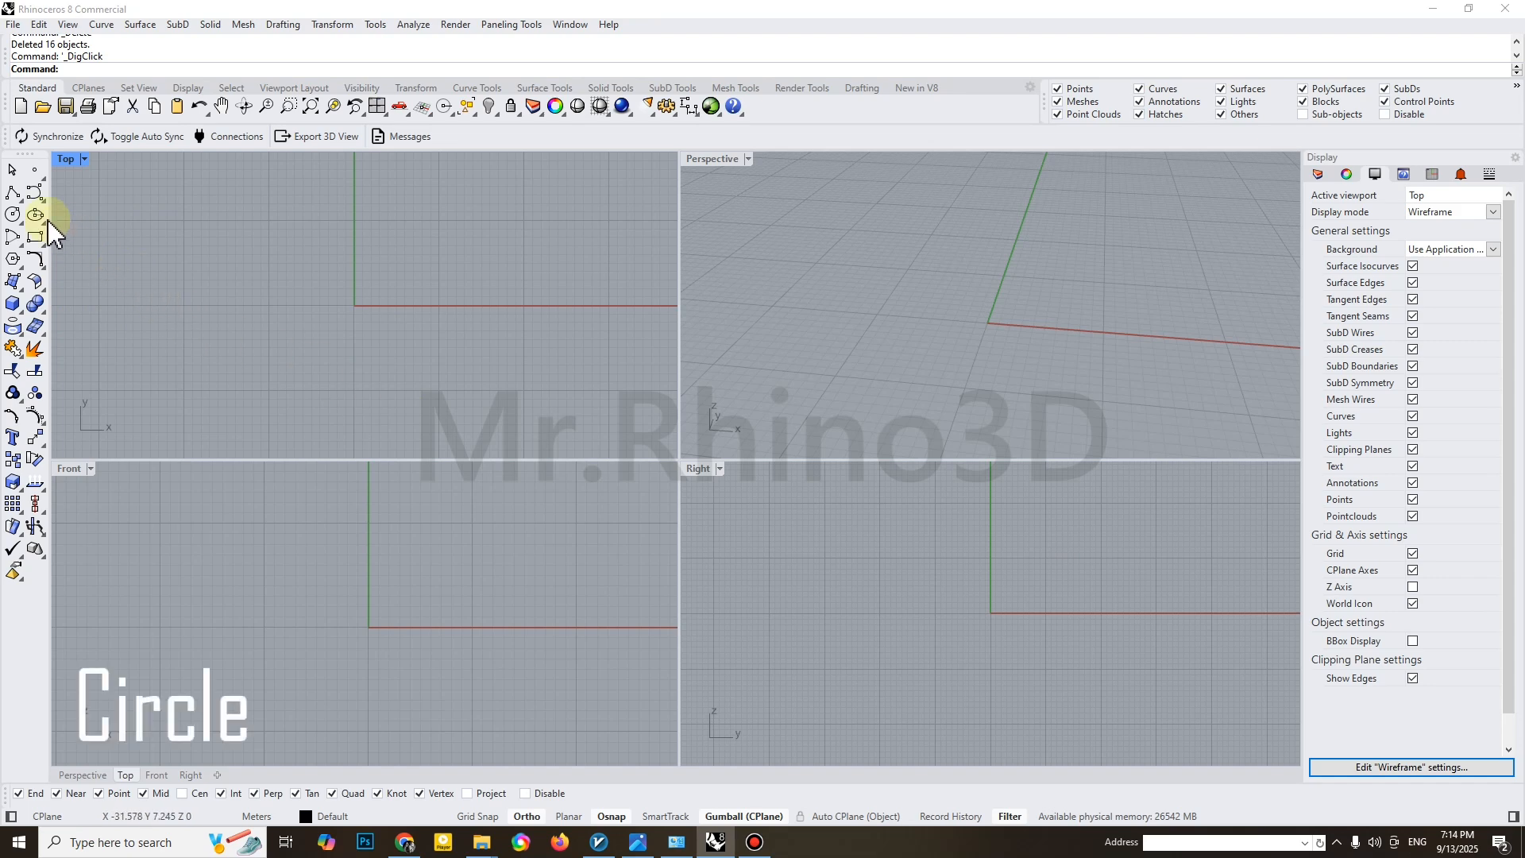
Draw a circle centred on the origin with a radius of 10 m in the Top view
left_click(13, 214)
type("0")
key("Return")
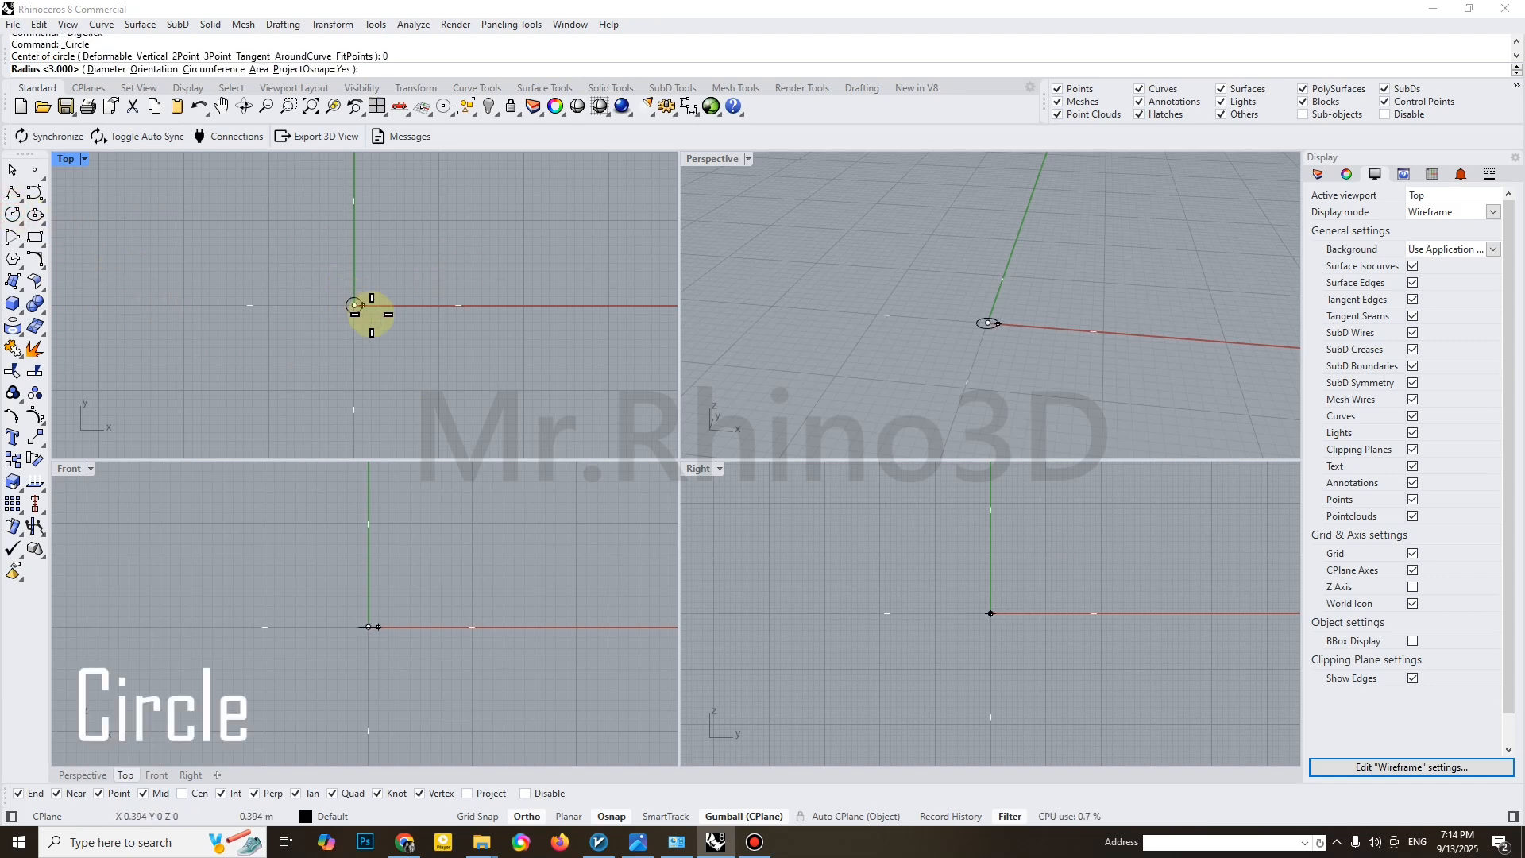
type("10")
key("Return")
Offset the circle inward to form a concentric inner circle with a radius of about 6 m
left_click(413, 362)
scroll(386, 367, "up", 1)
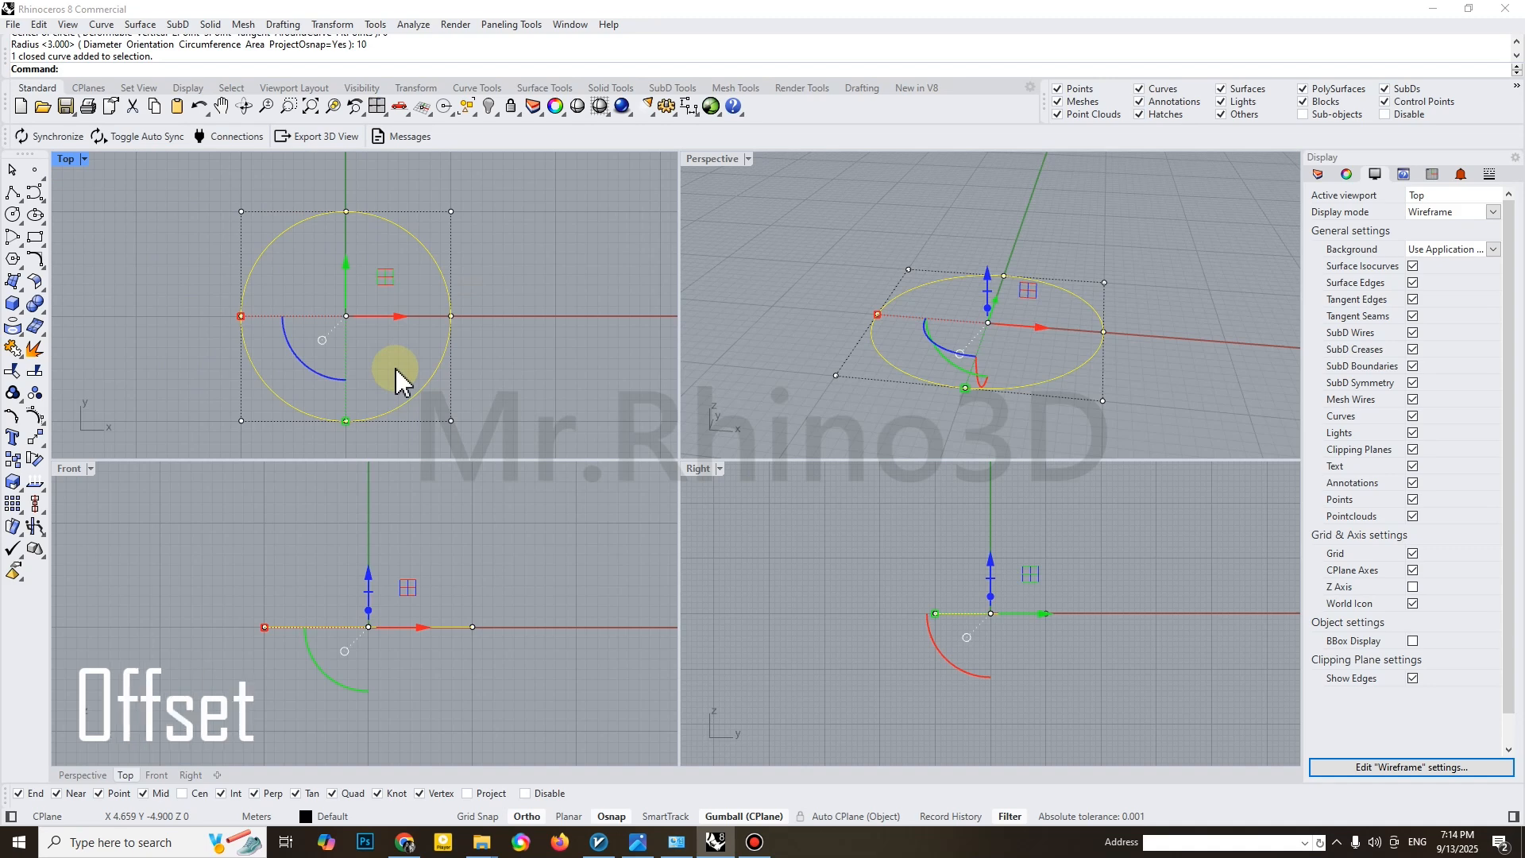
type("Offset")
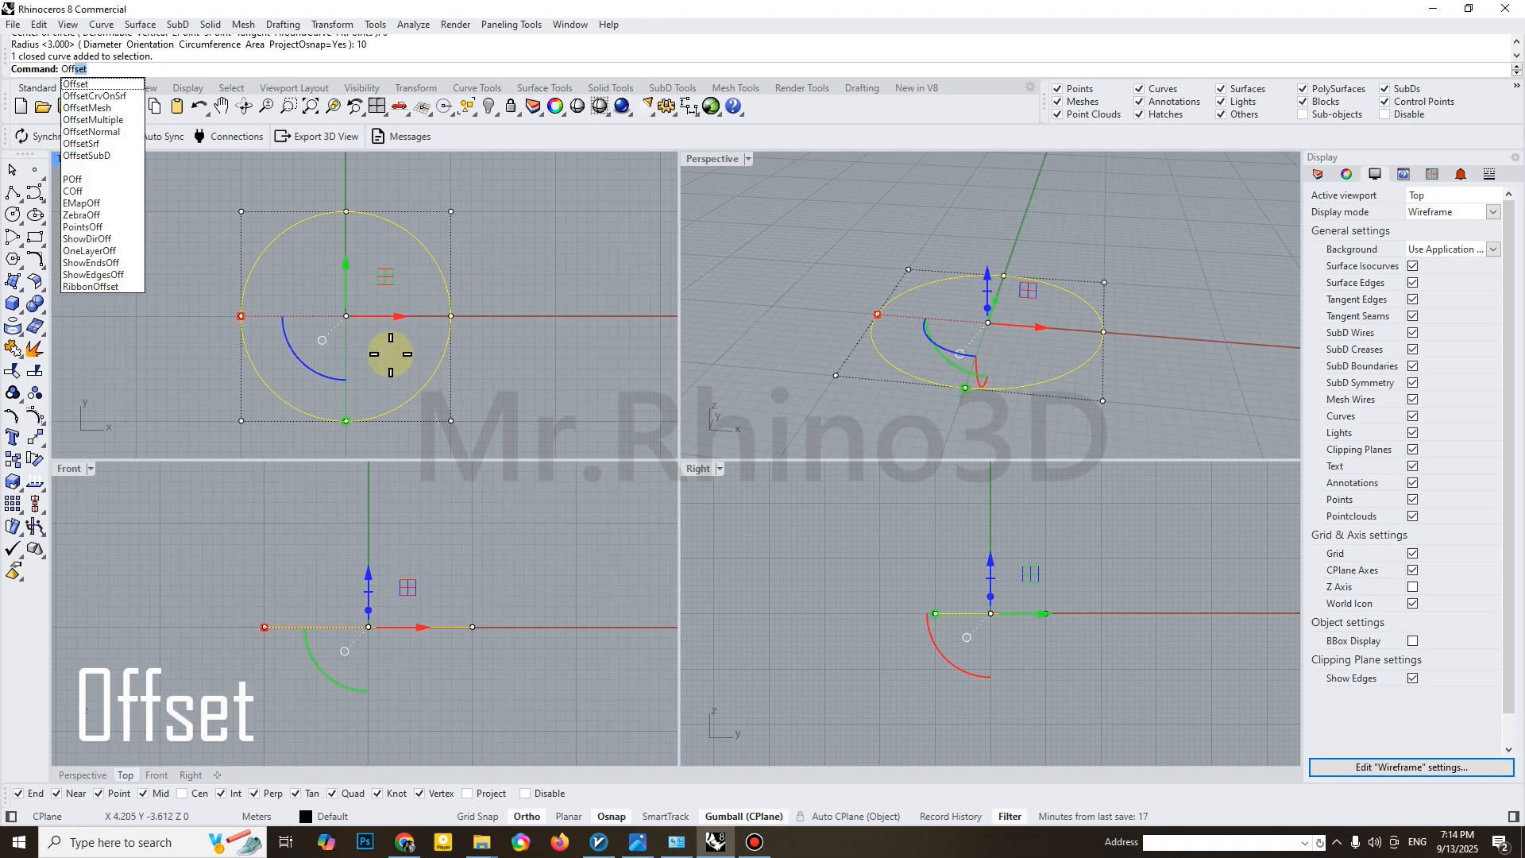
key("Return")
left_click(393, 353)
left_click(472, 341)
left_click_drag(473, 340, 350, 384)
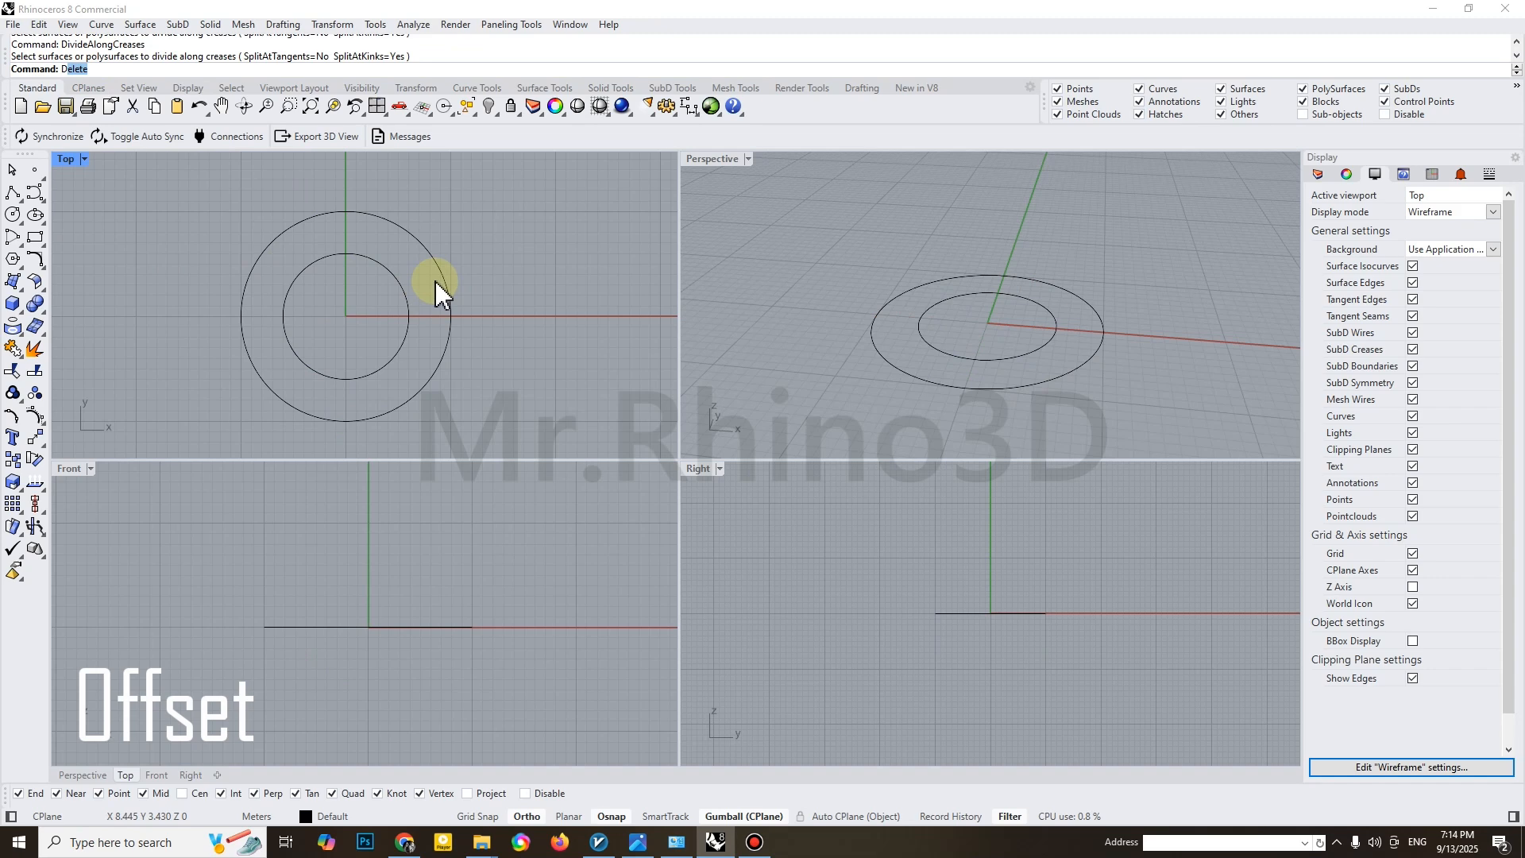
Divide both concentric circles into 4 segments with points marking the divisions
type("Divide")
key("Return")
left_click_drag(462, 253, 311, 308)
right_click(332, 313)
right_click(350, 321)
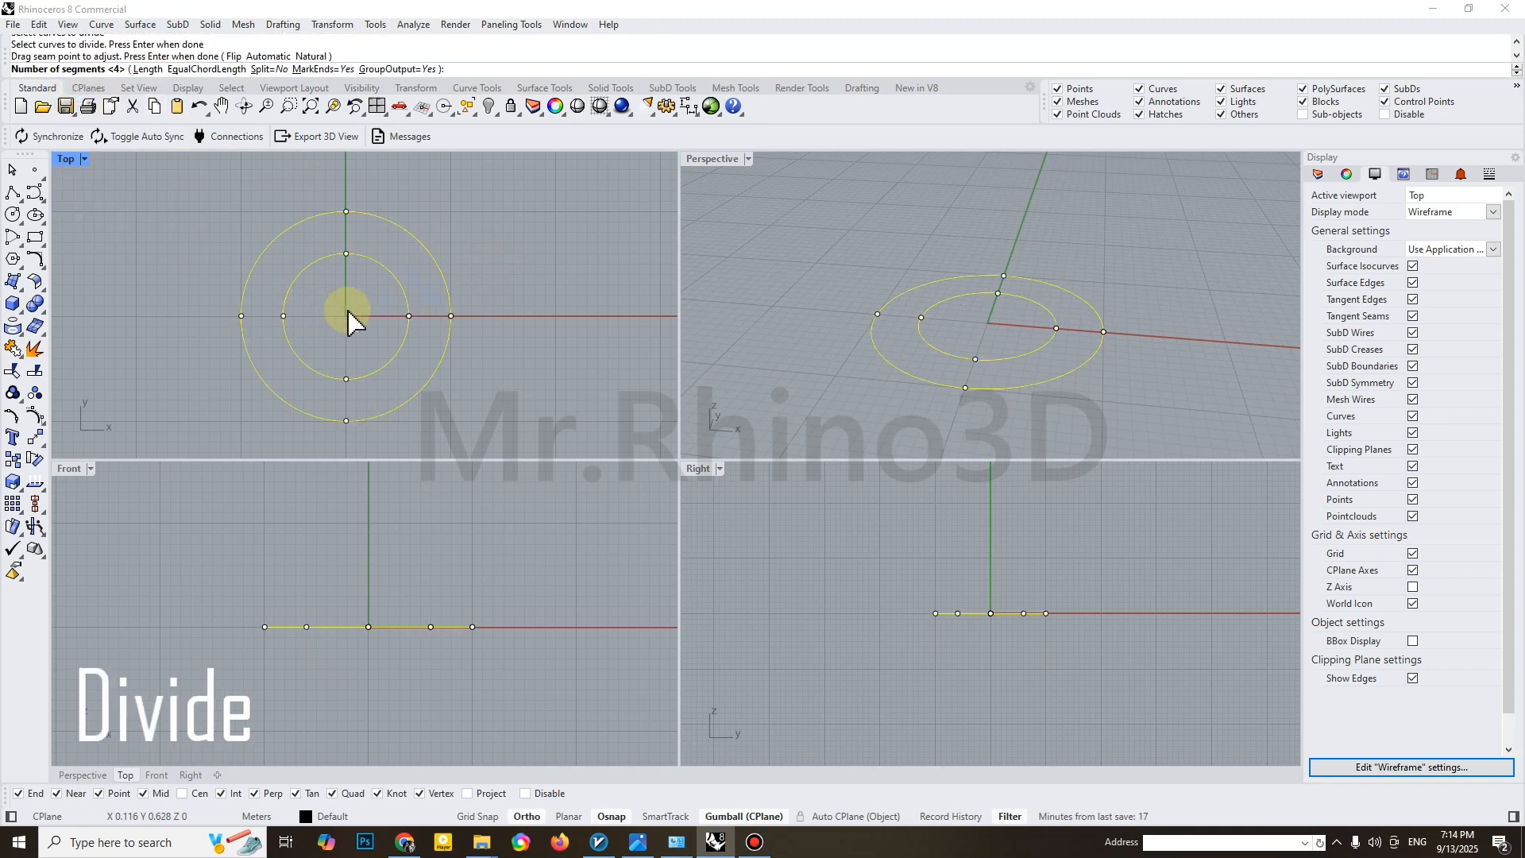
right_click(352, 313)
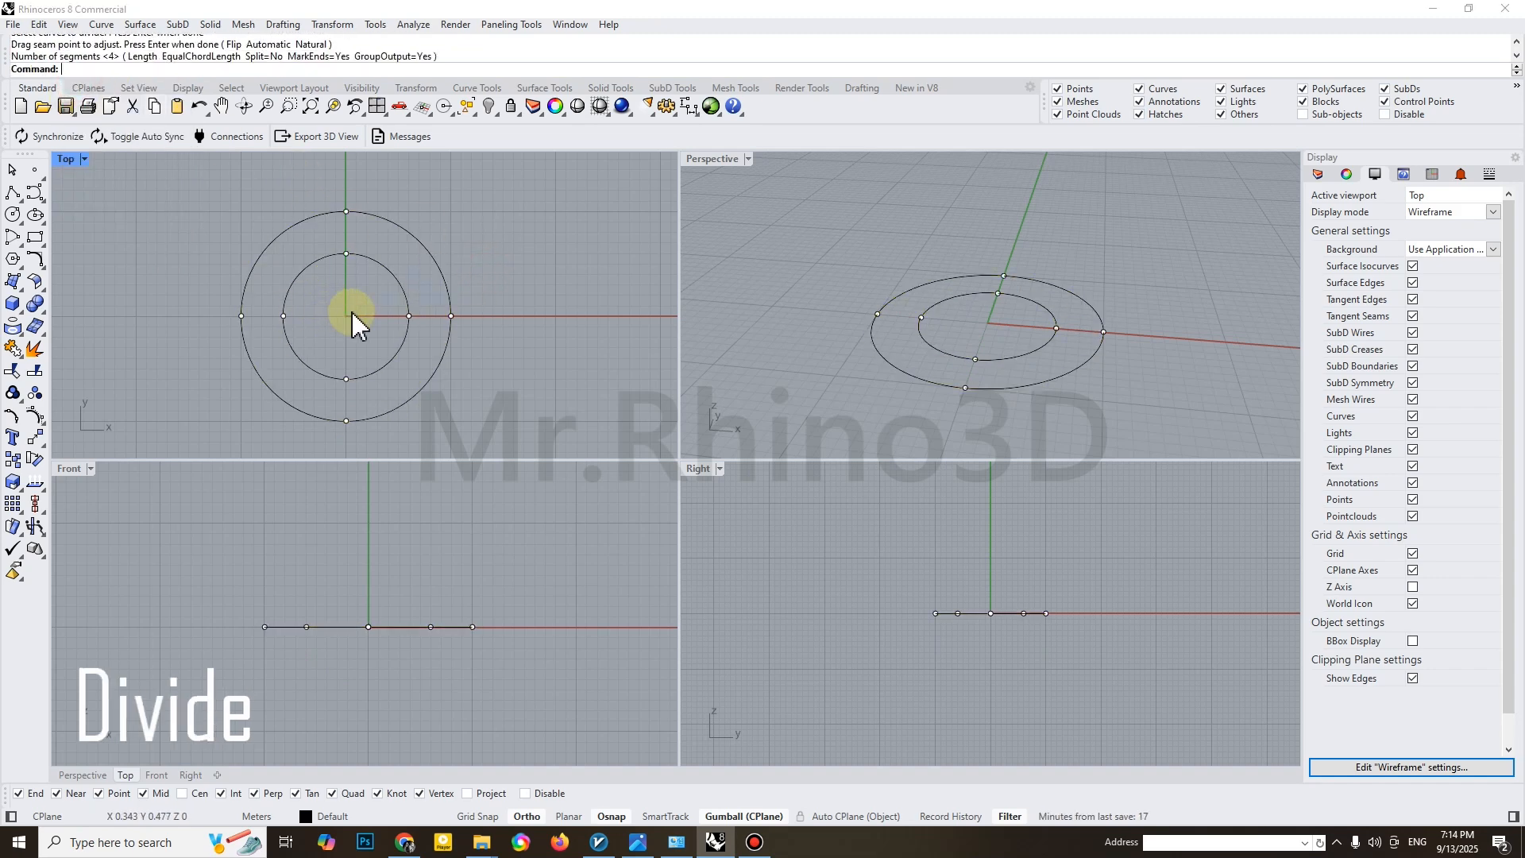
Rotate the inner circle's group of division points 45 degrees about the centre
left_click(285, 316)
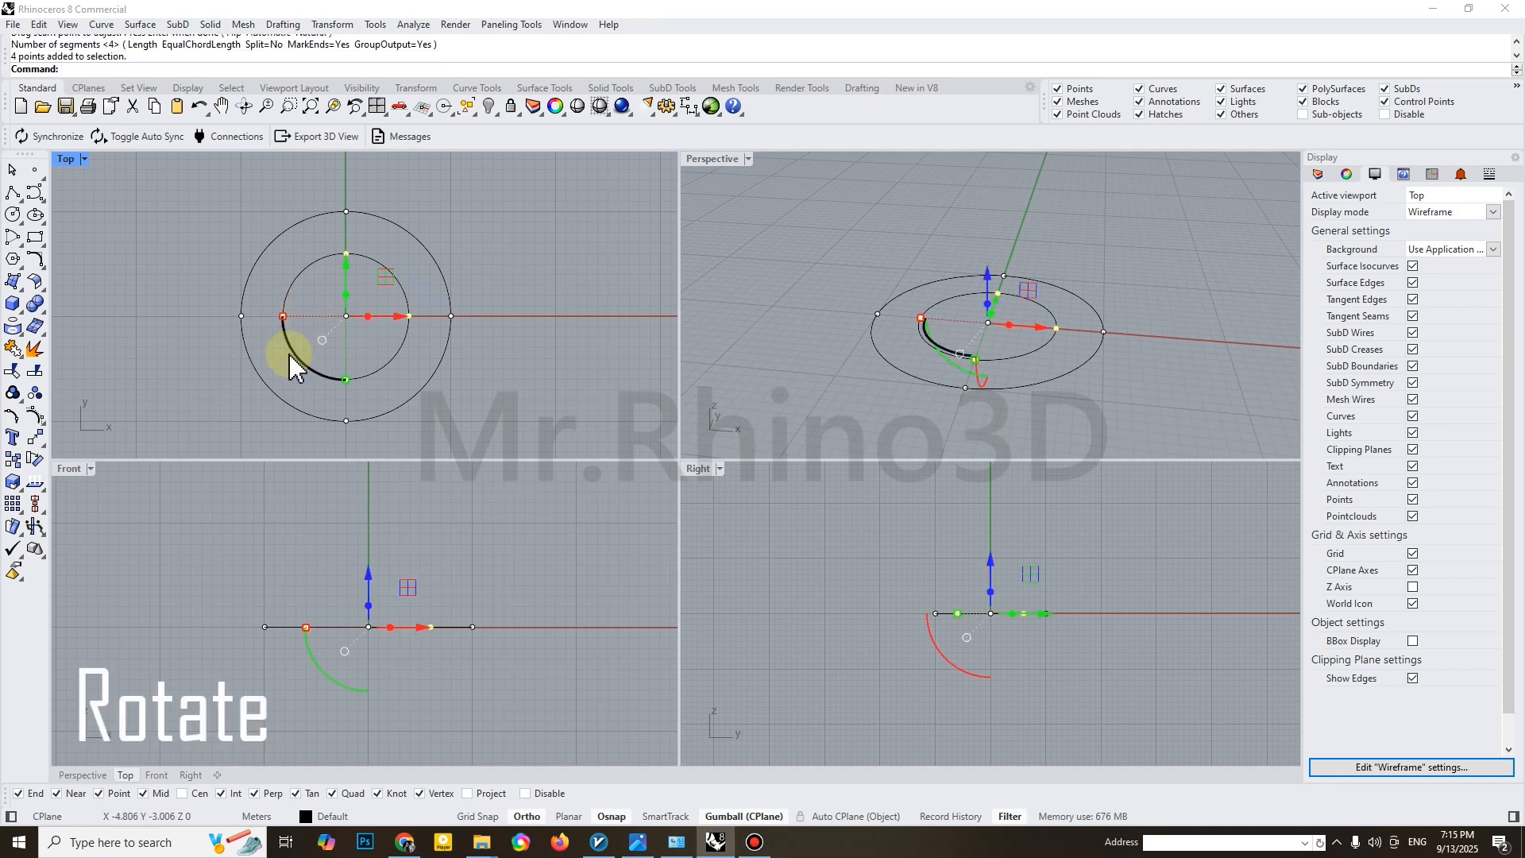
left_click(283, 317)
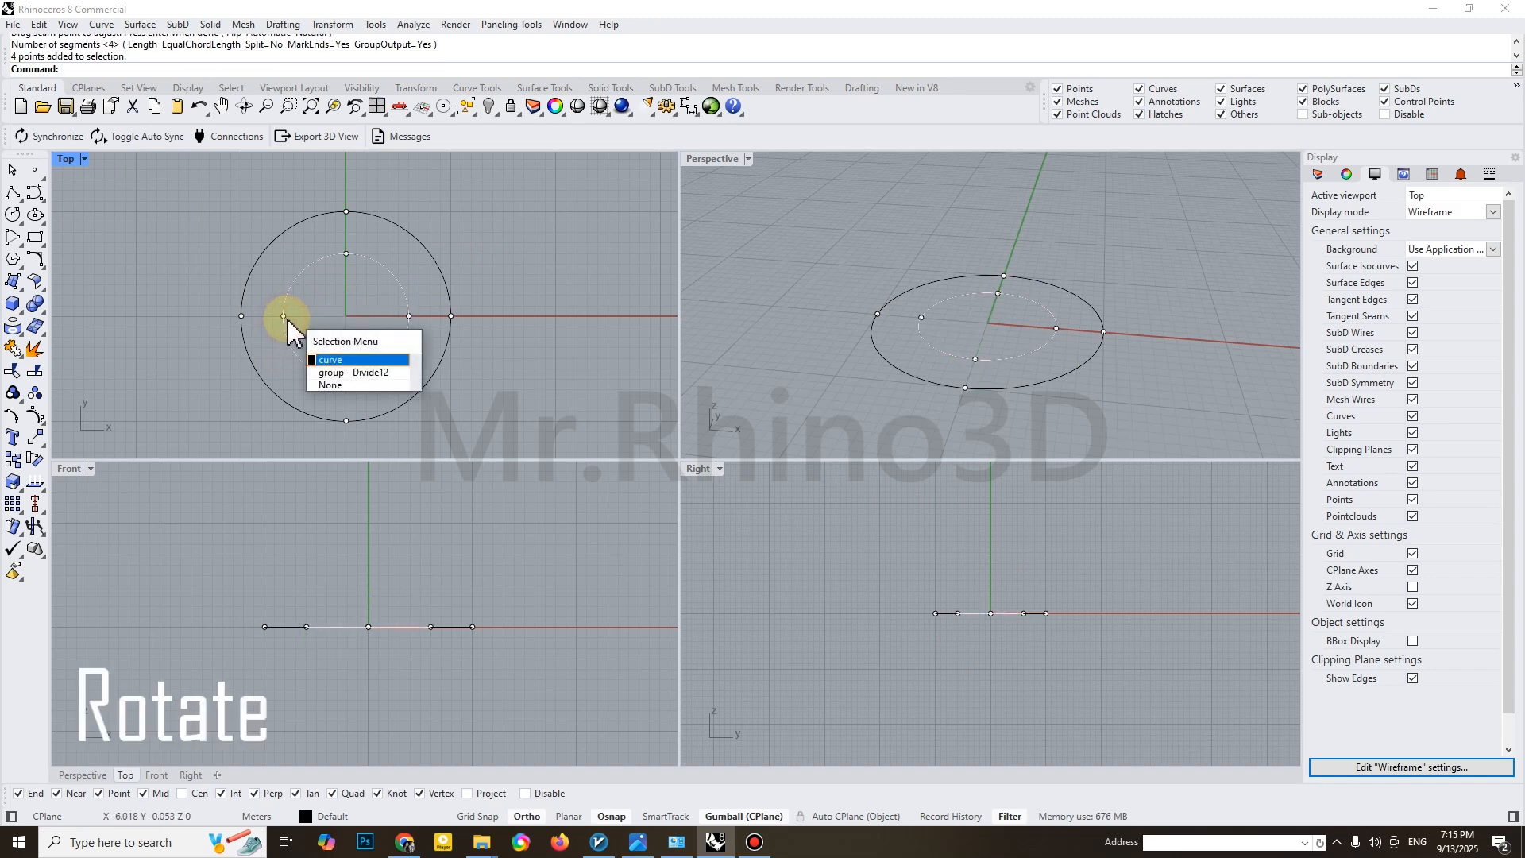
left_click(337, 380)
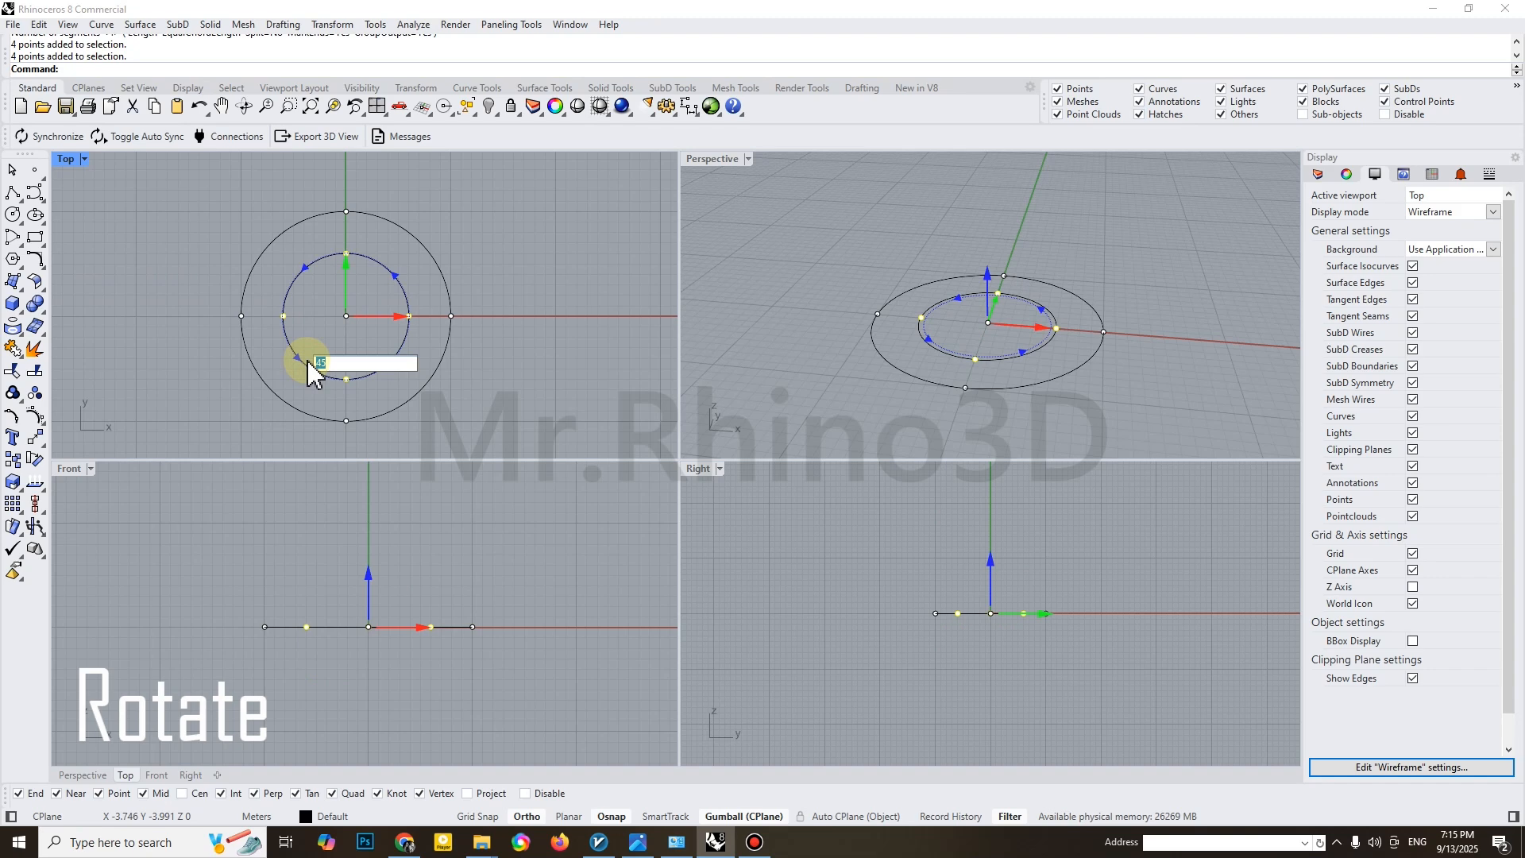
key("Return")
key("Escape")
scroll(366, 377, "up", 3)
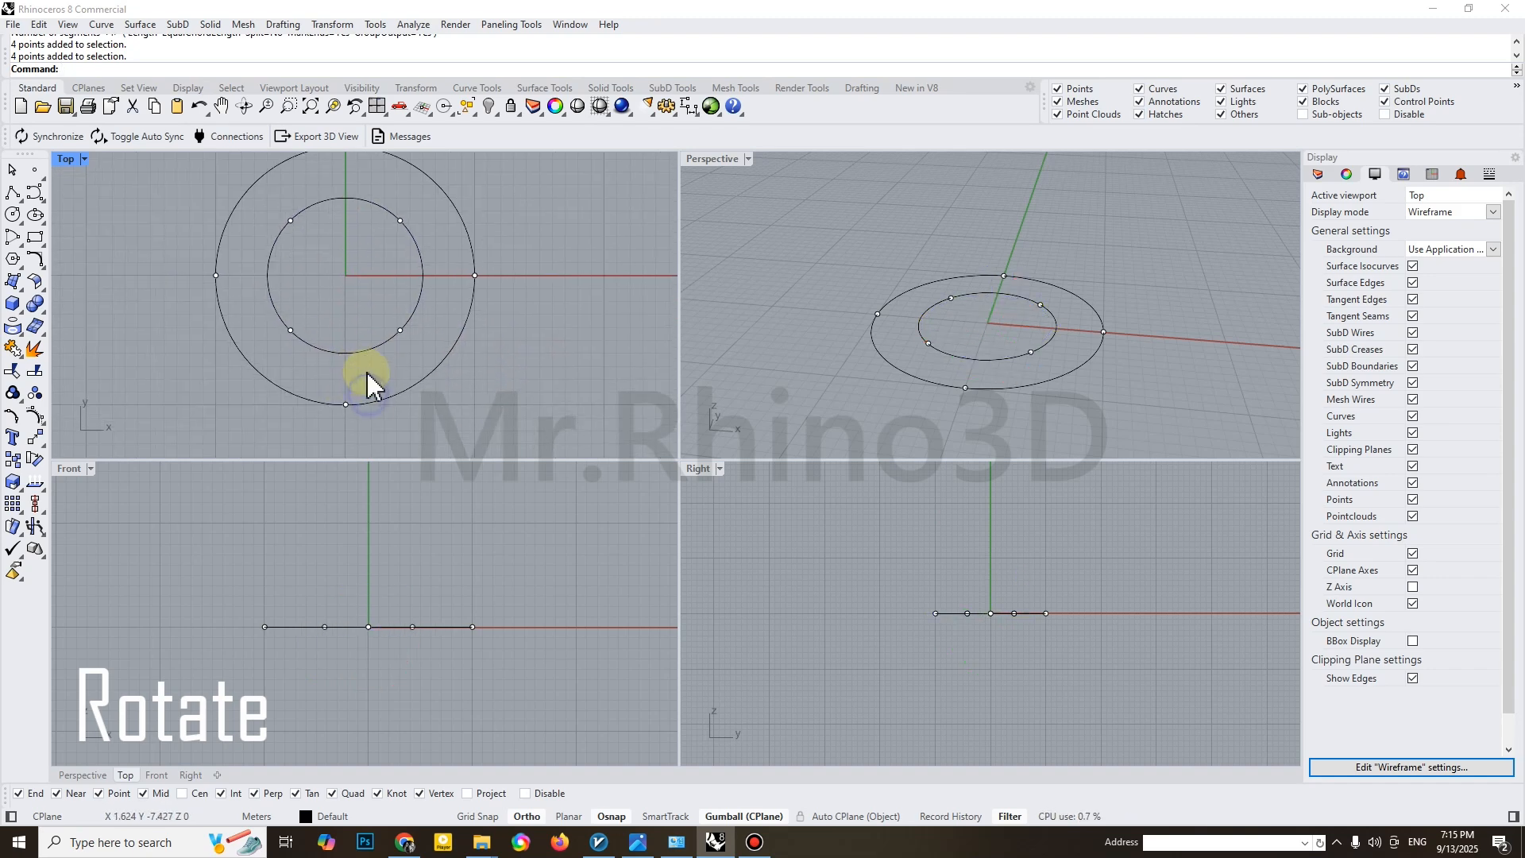
Draw a degree 3 control point curve from the outer circle's lowest division point to the inner circle's lower-right division point
right_click_drag(354, 298, 346, 324)
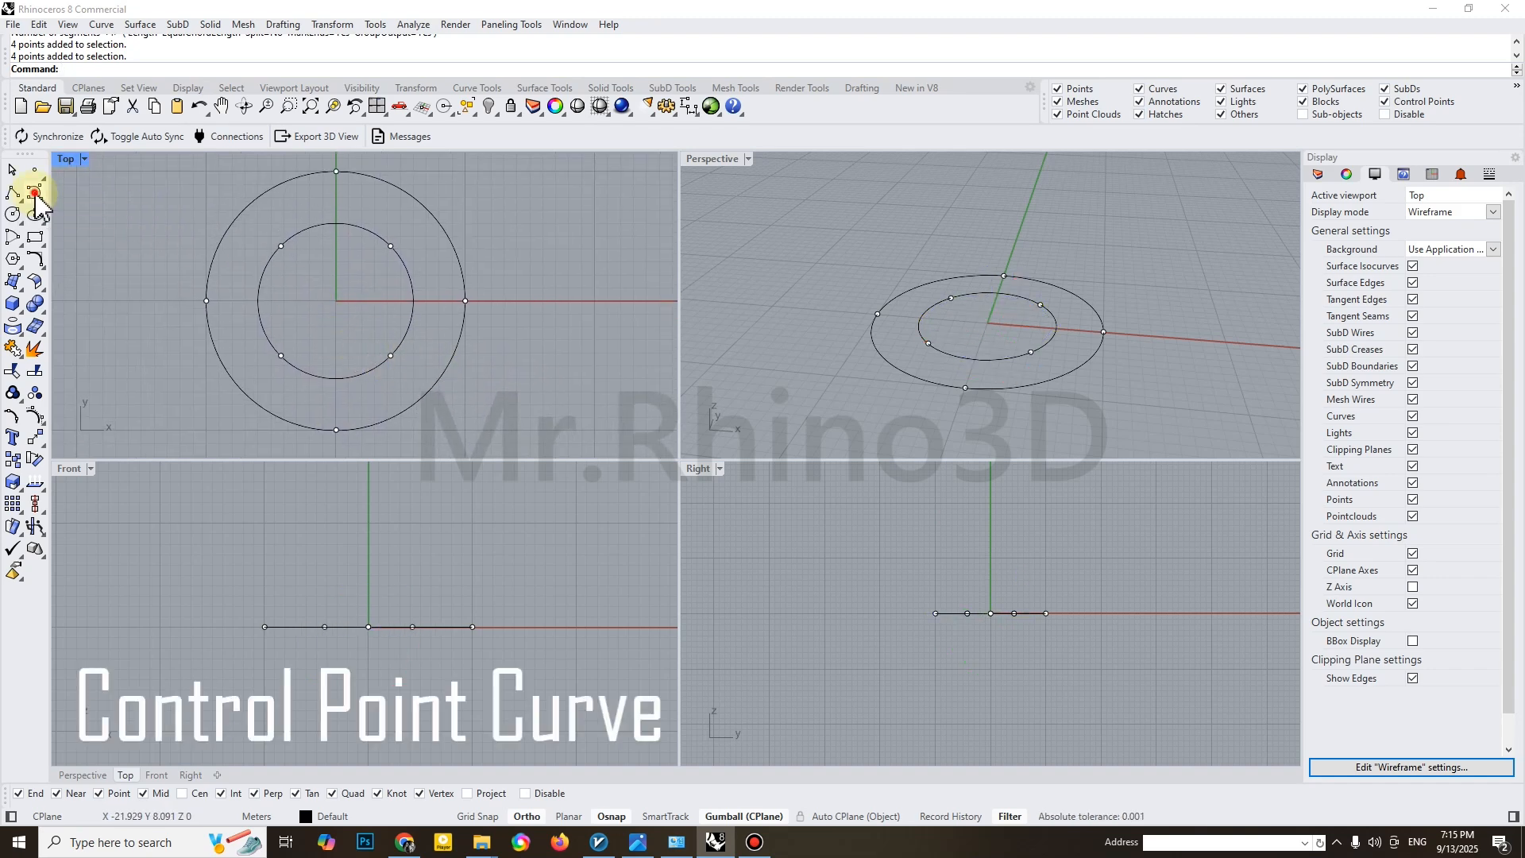
left_click(35, 193)
left_click(334, 433)
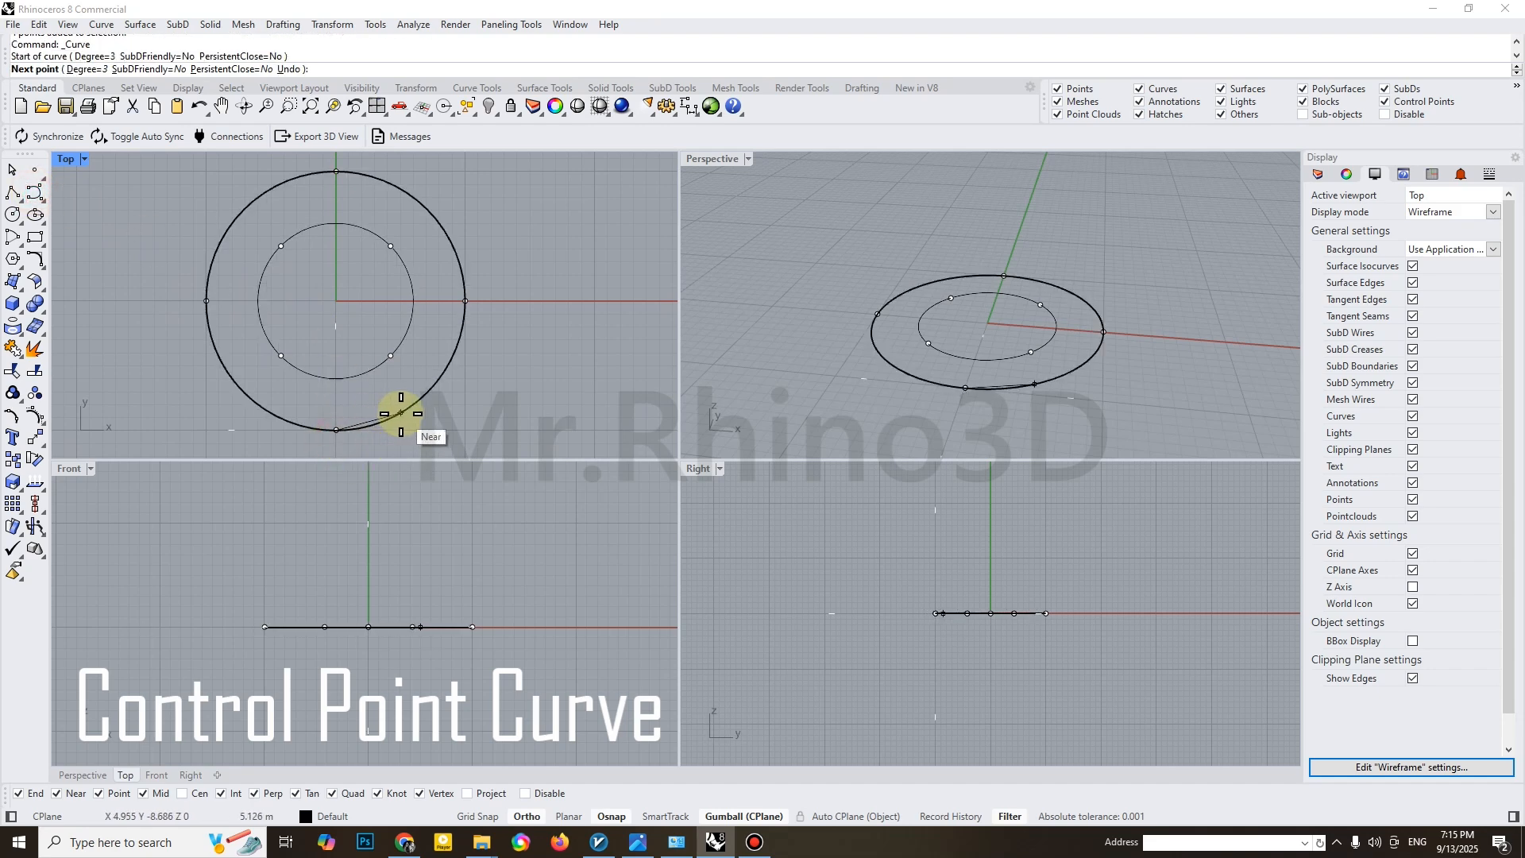
left_click(401, 413)
left_click(408, 379)
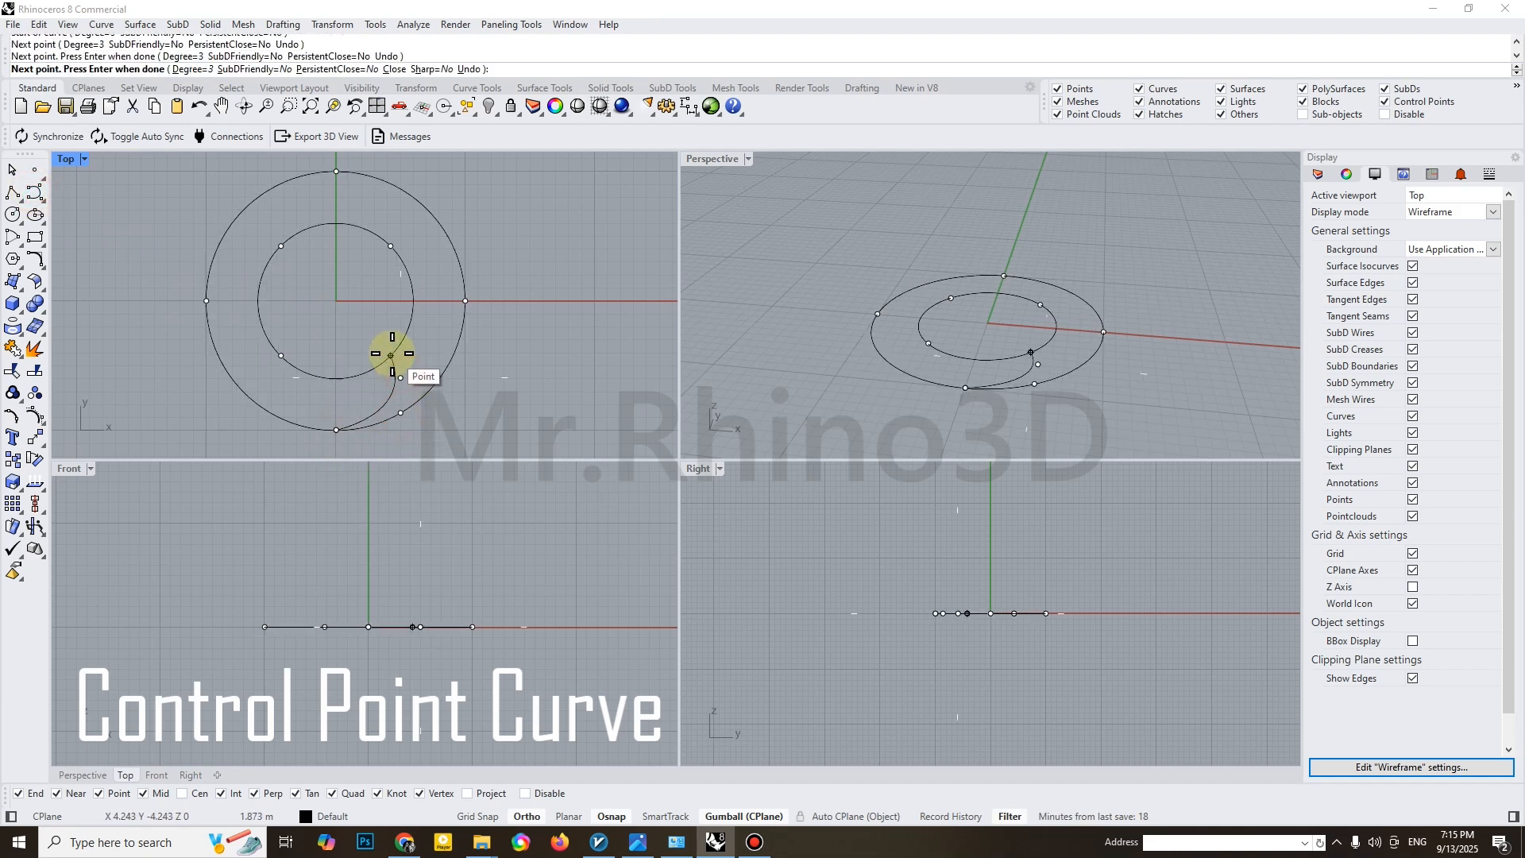
left_click(391, 355)
key("Return")
Reshape the connecting curve by moving its two middle control points to give a smoother bend
left_click(364, 422)
scroll(368, 422, "up", 4)
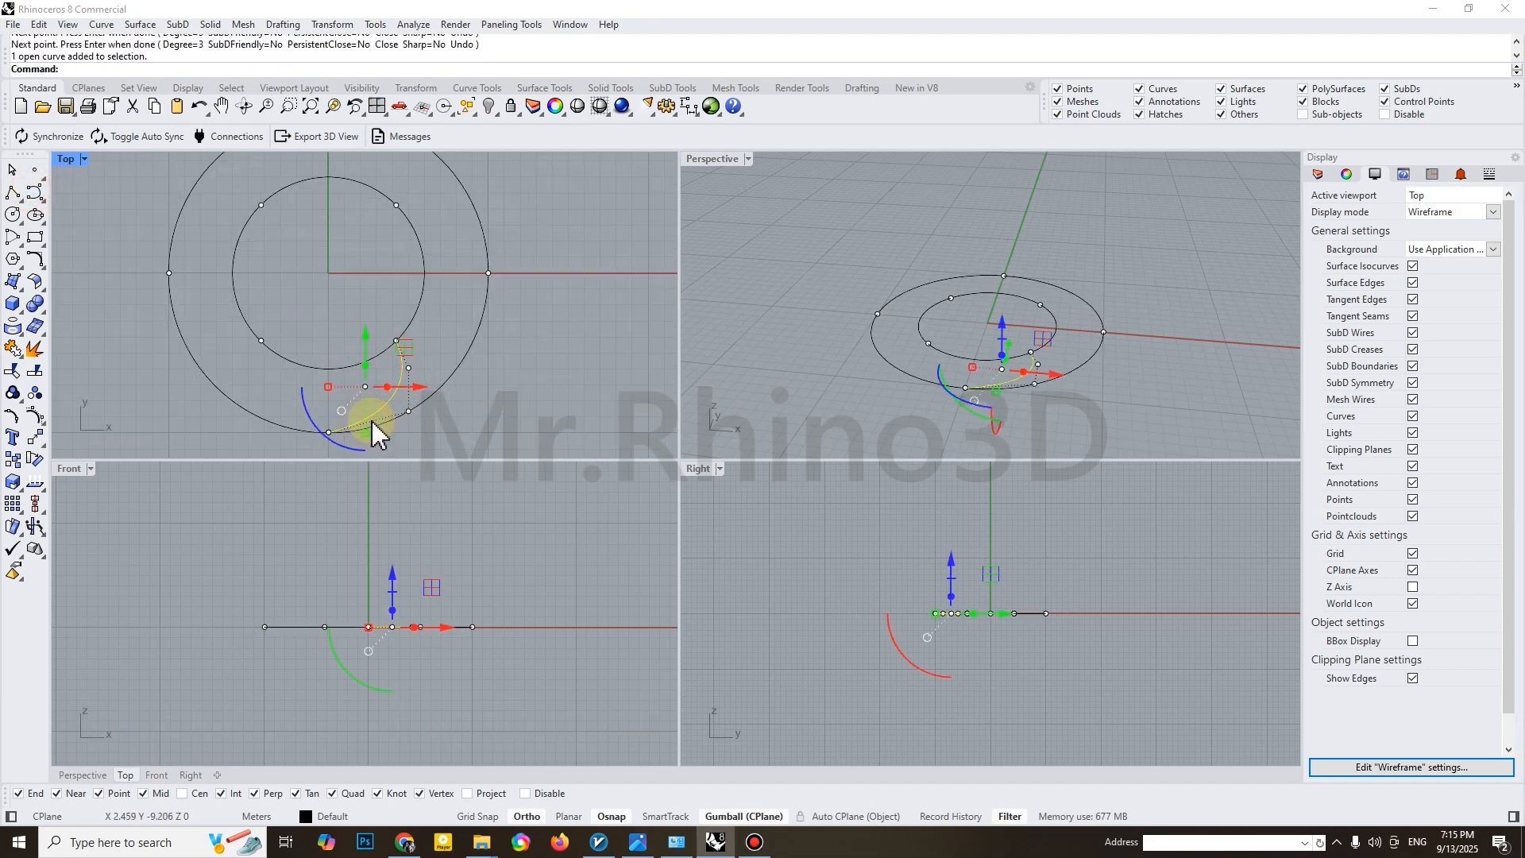
left_click(412, 409)
left_click_drag(449, 376, 433, 383)
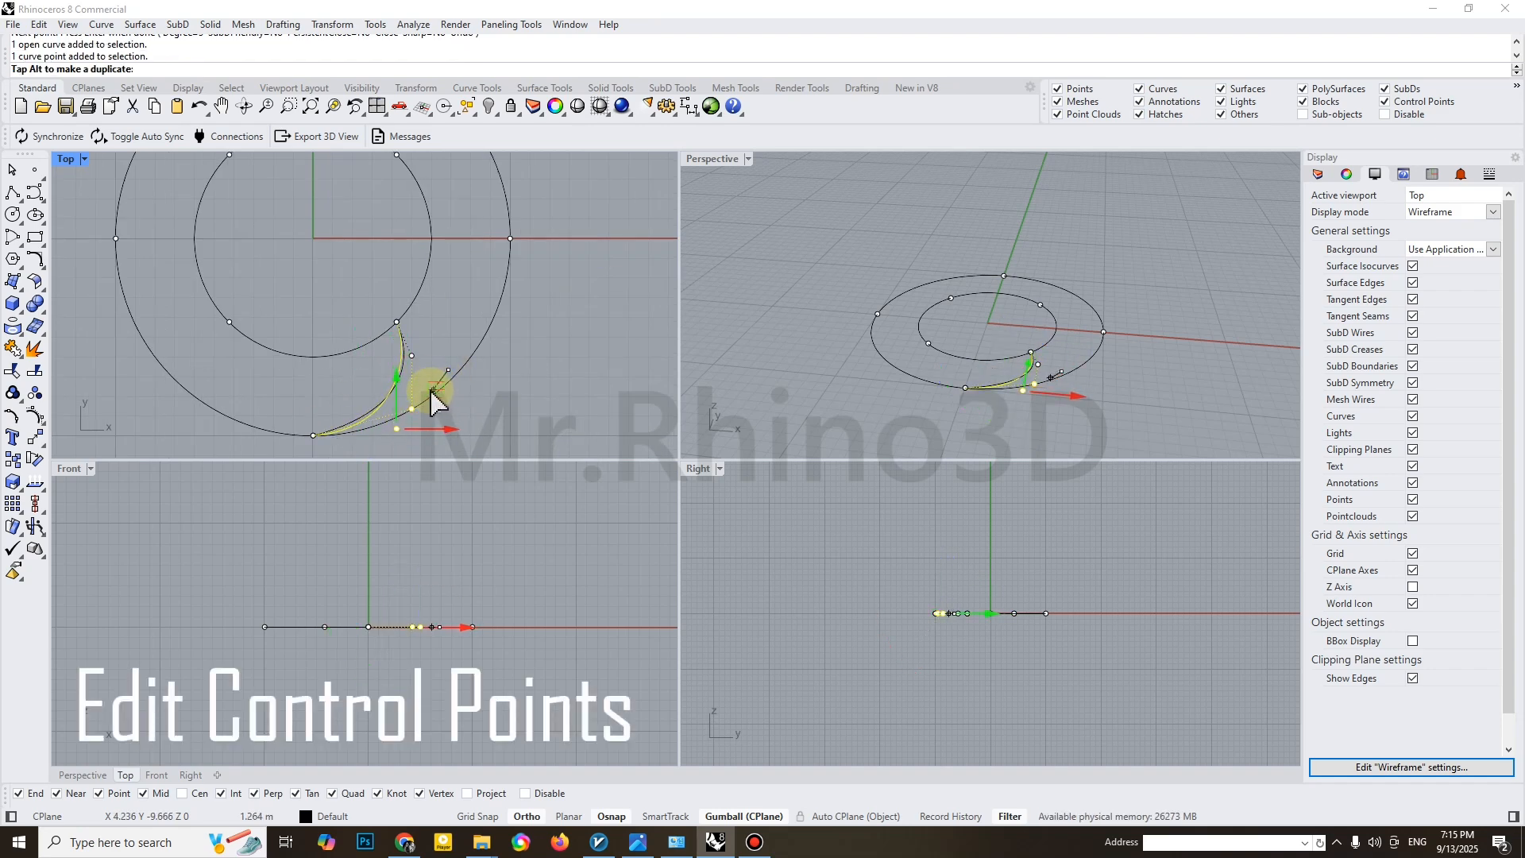
left_click_drag(429, 389, 429, 389)
left_click(411, 356)
left_click_drag(454, 316, 450, 325)
key("Escape")
scroll(416, 367, "down", 2)
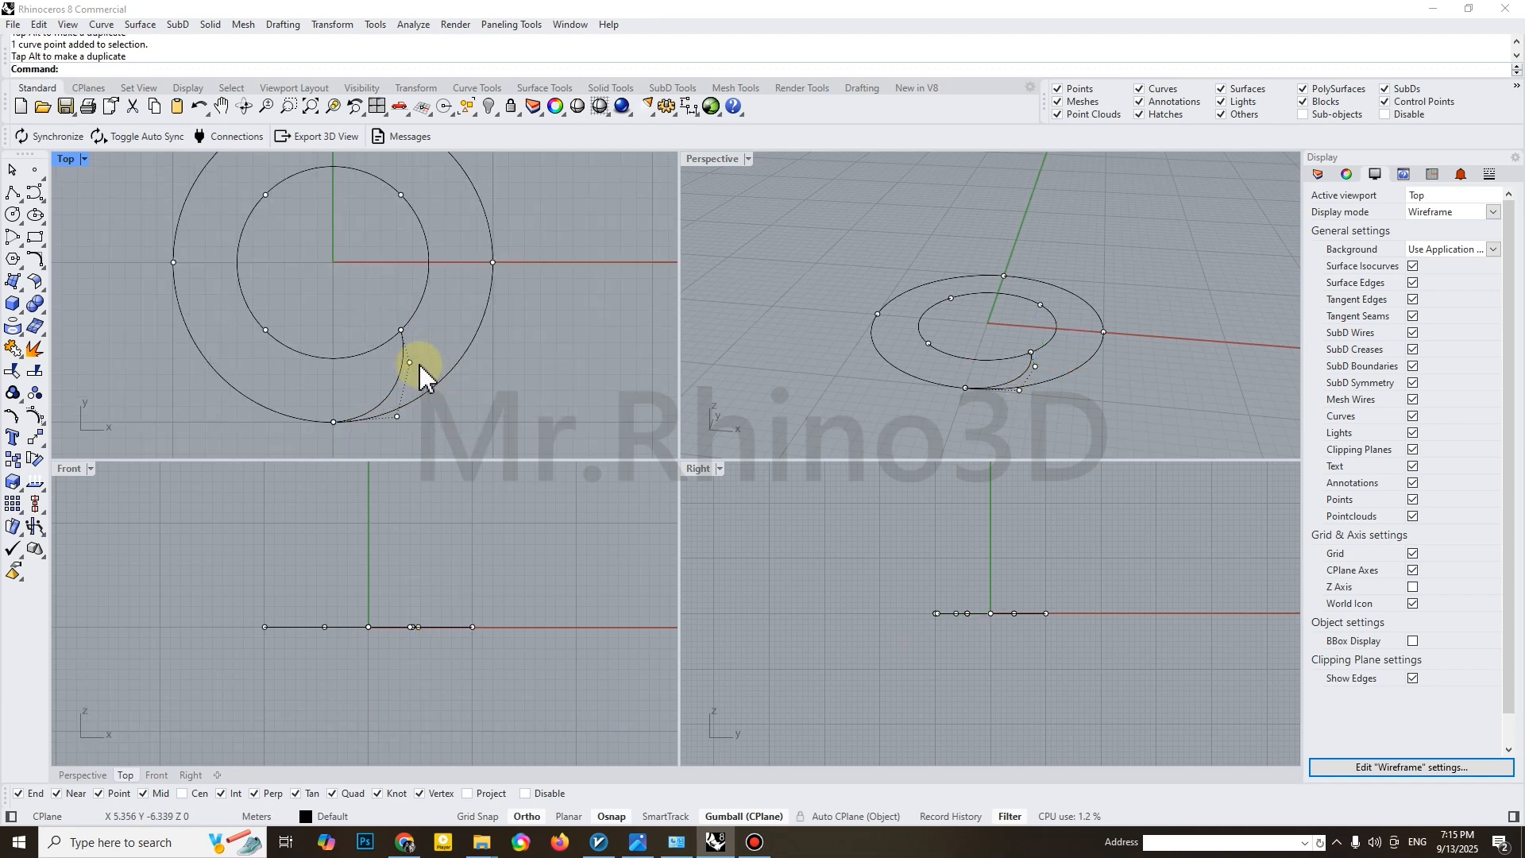
left_click(402, 373)
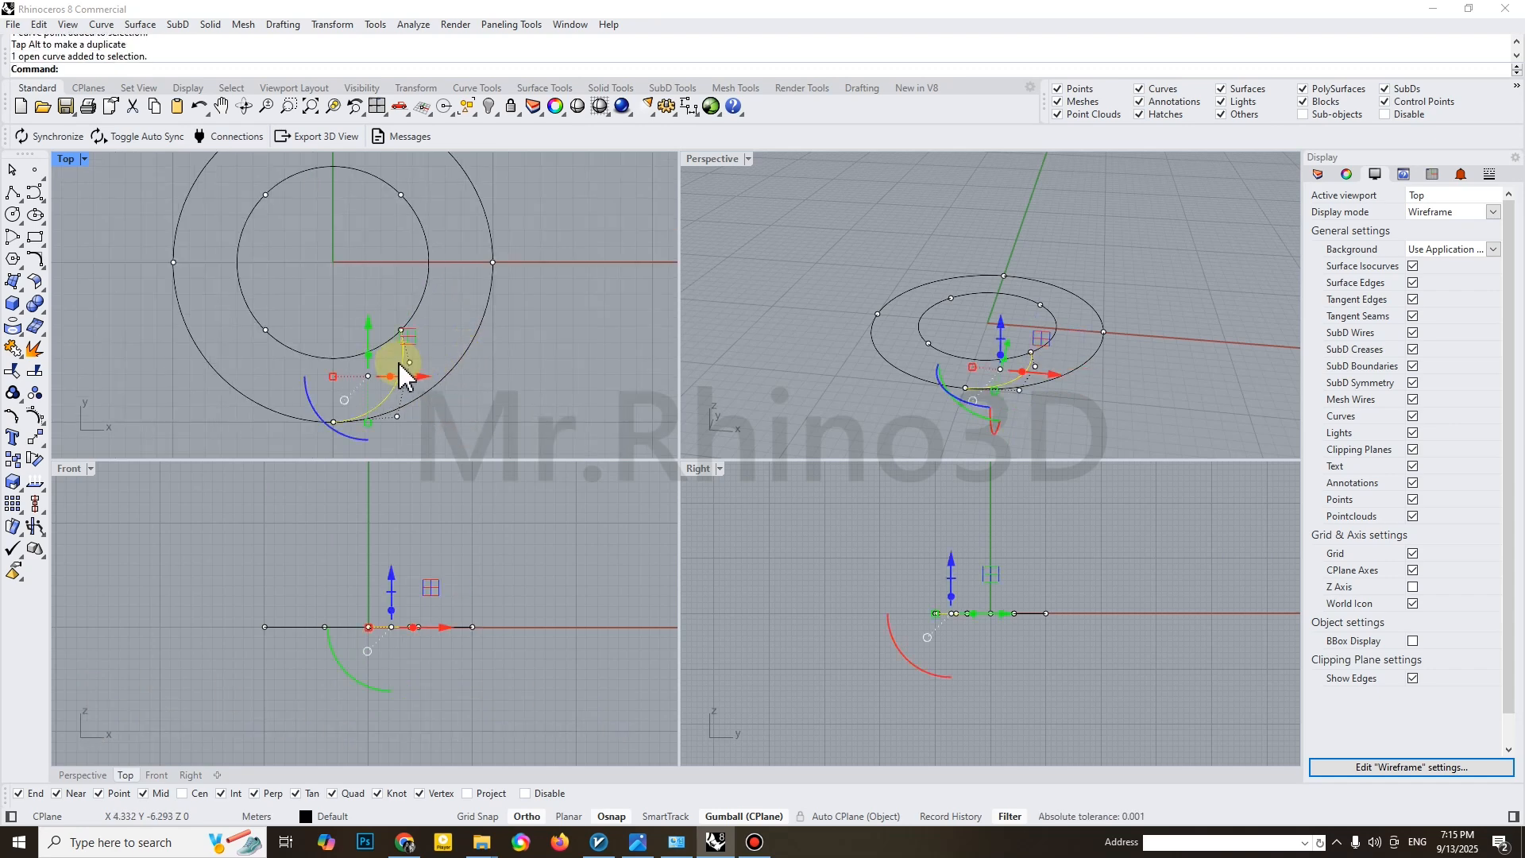
key("Escape")
Draw a circle of 4 m radius centred on the outer circle's lowest point, reaching the inner circle's lower quadrant
right_click_drag(340, 383, 365, 354)
left_click(11, 215)
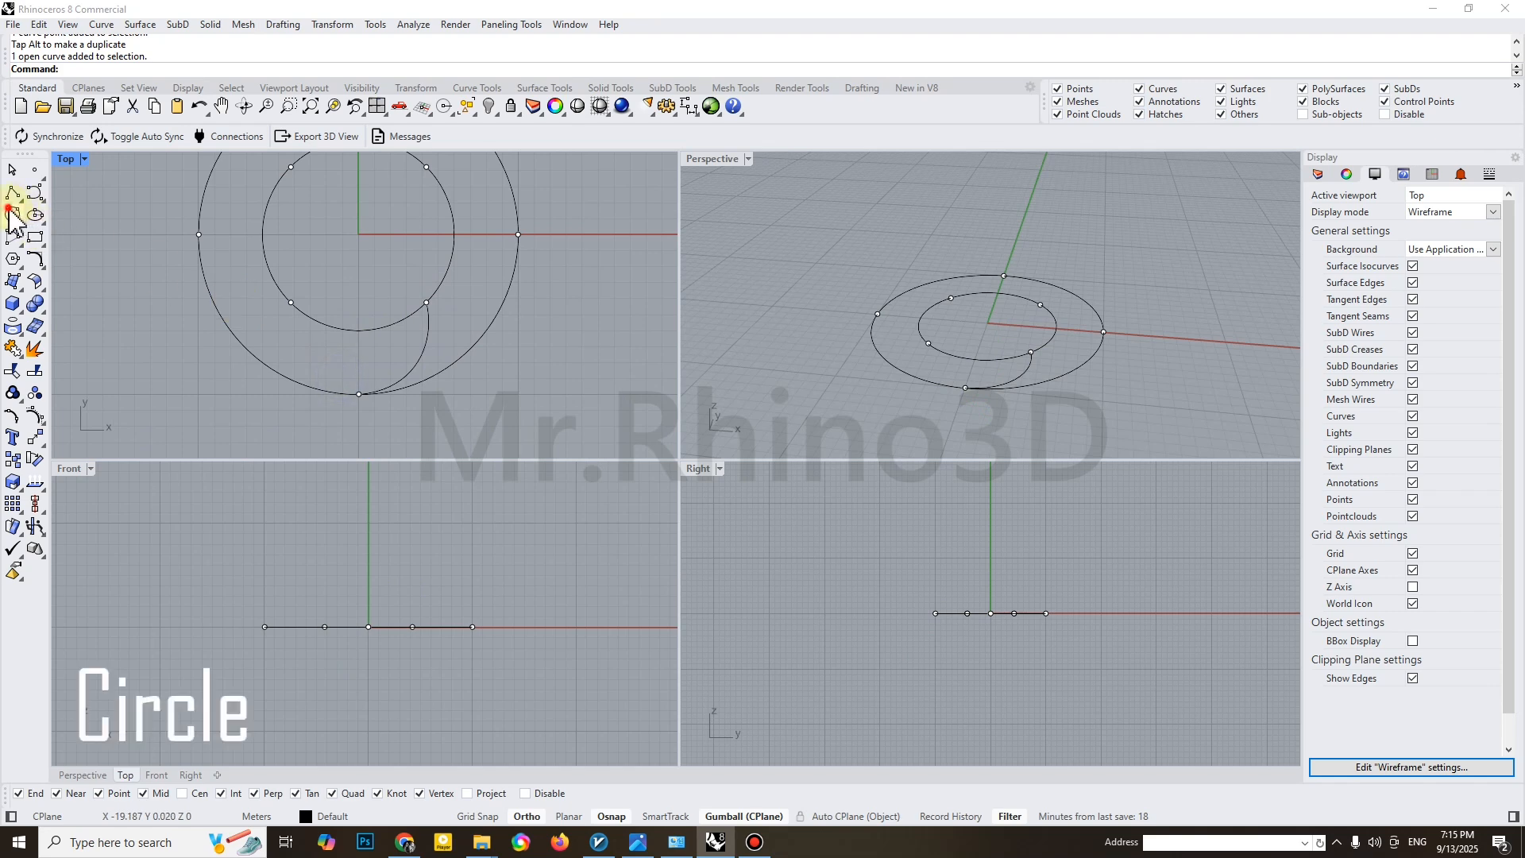
left_click(358, 392)
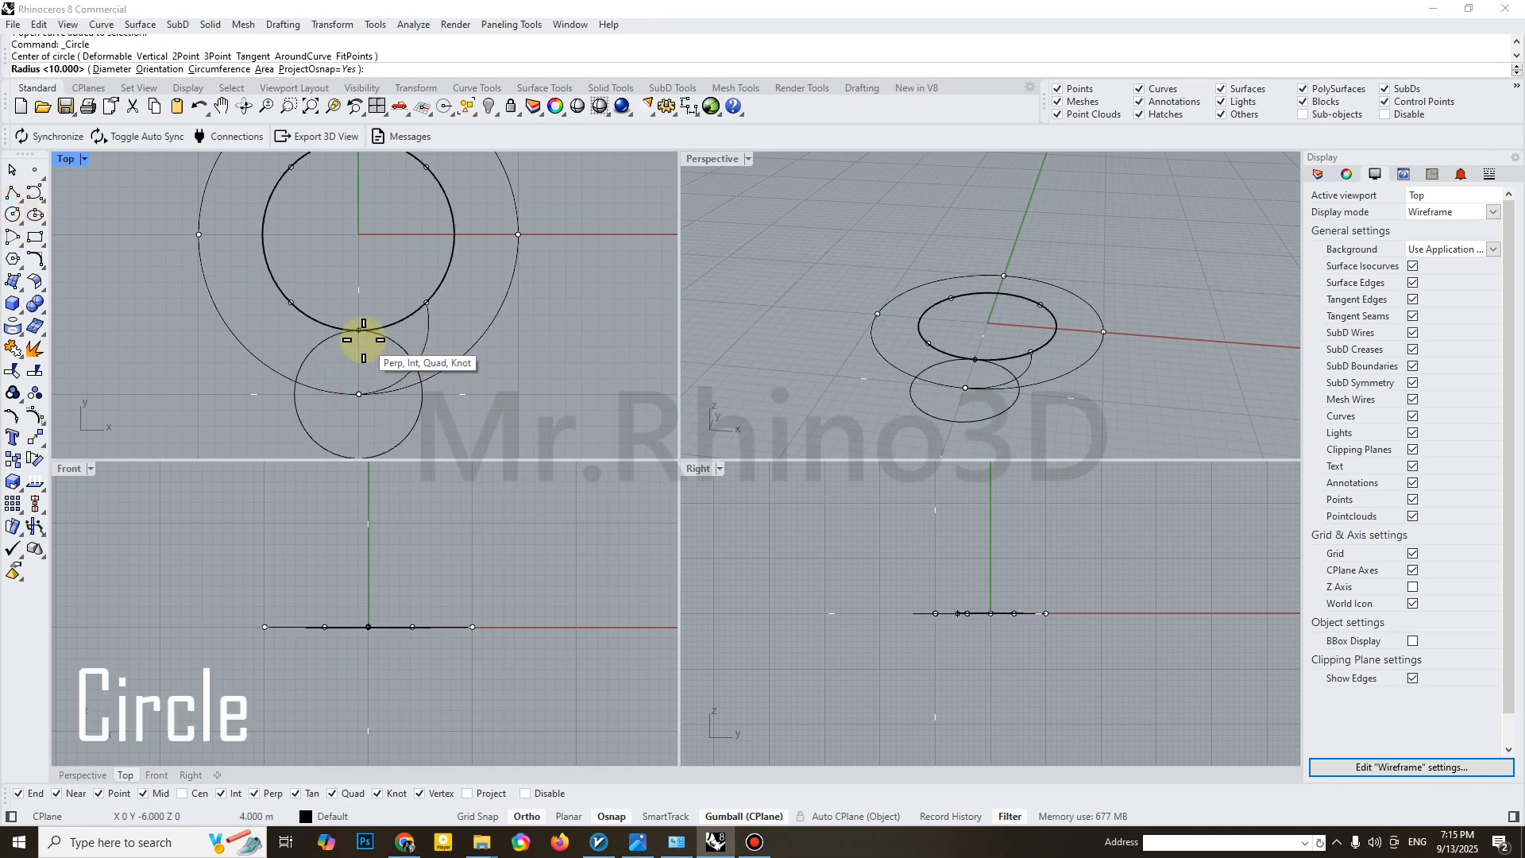
left_click(363, 339)
Move the small circle left so its right quadrant sits on the outer circle's lowest point
left_click(416, 411)
type("m")
key("Return")
left_click(421, 394)
left_click(361, 396)
Mirror a copy of the small circle across the vertical line through the outer circle's lowest point
type("mirror")
key("Return")
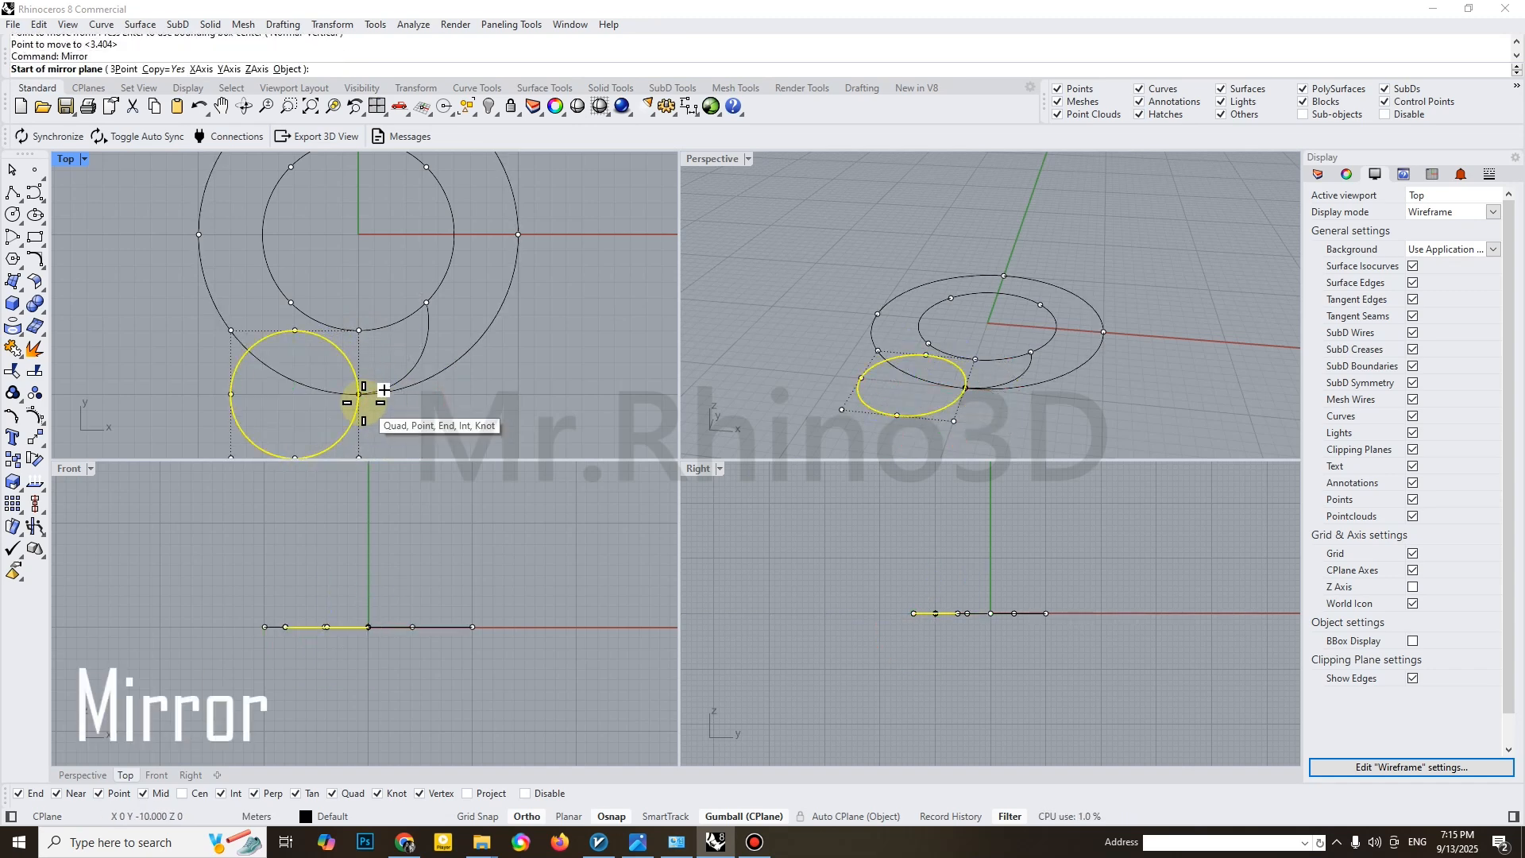
left_click(359, 394)
left_click(380, 433)
key("Escape")
scroll(389, 332, "down", 2)
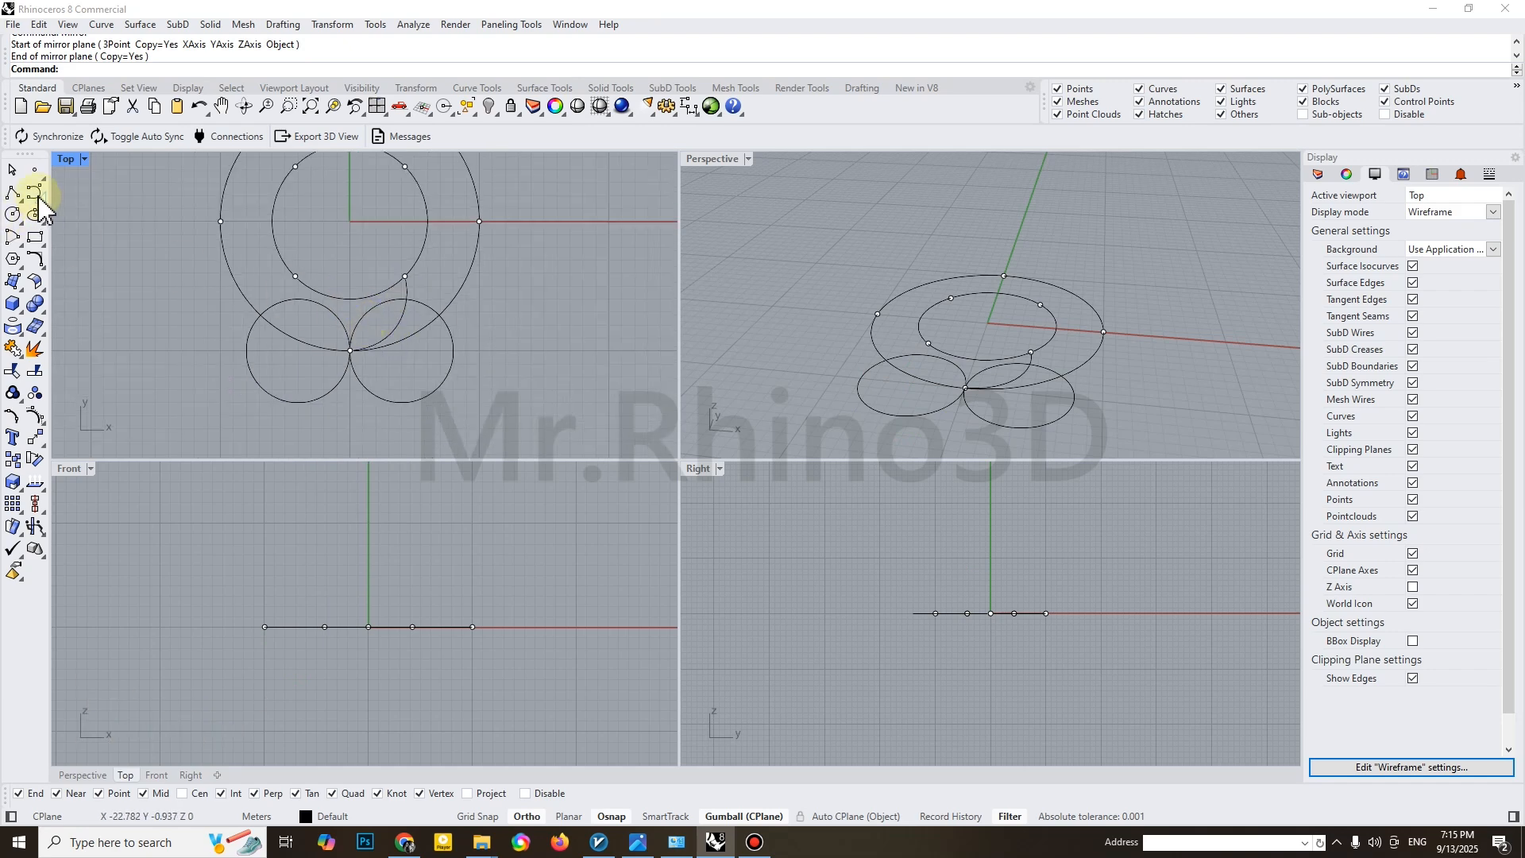
Draw a closed control point curve around the two small circles, using the inner circle's lower quadrant and the small circles' shared point
left_click(34, 193)
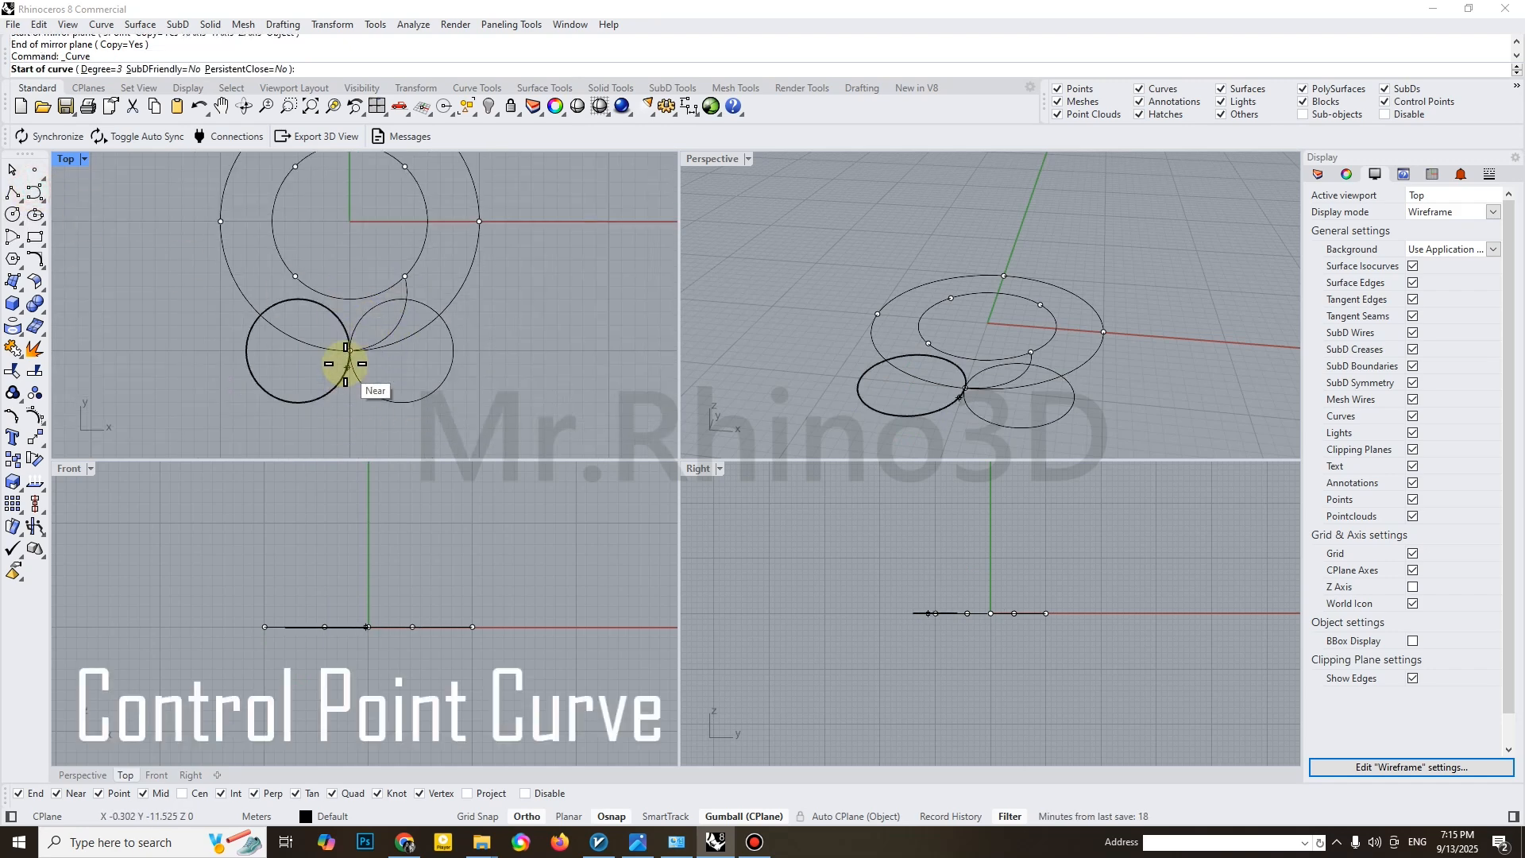
left_click(299, 401)
left_click(247, 350)
left_click(261, 314)
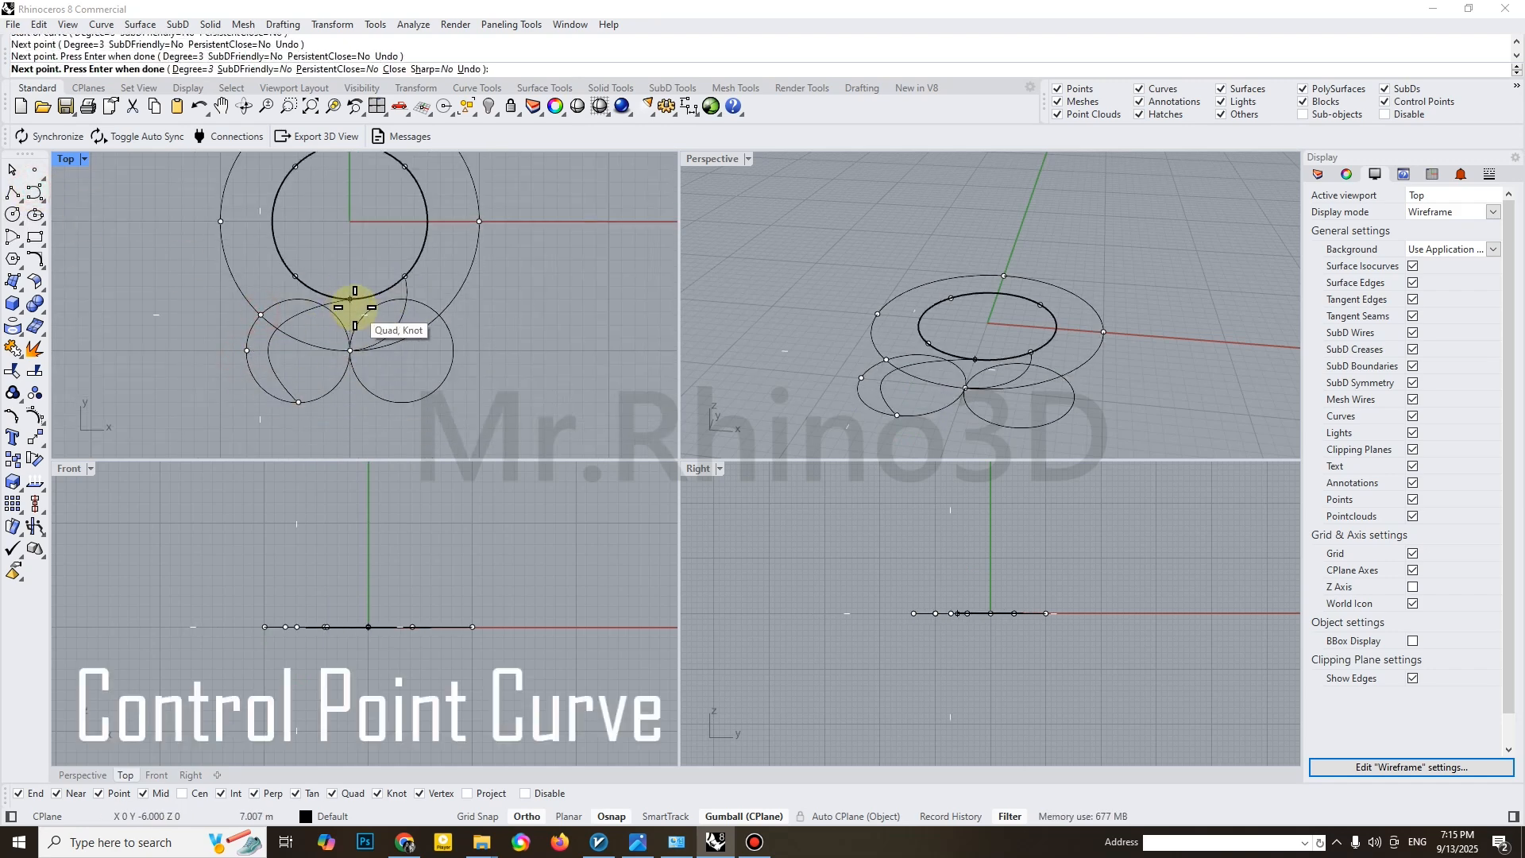
left_click(351, 299)
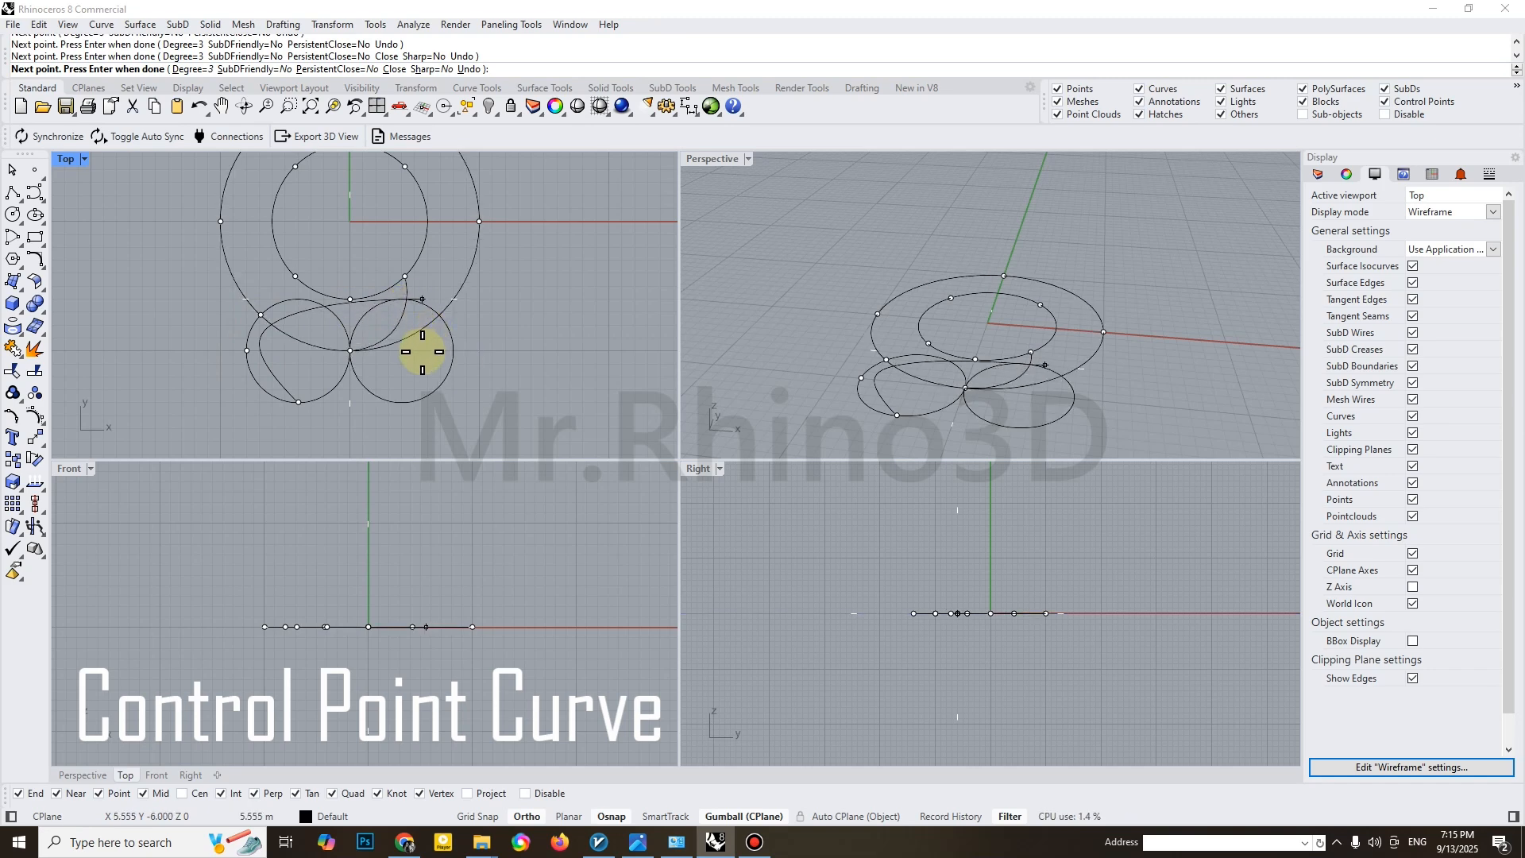
left_click(432, 316)
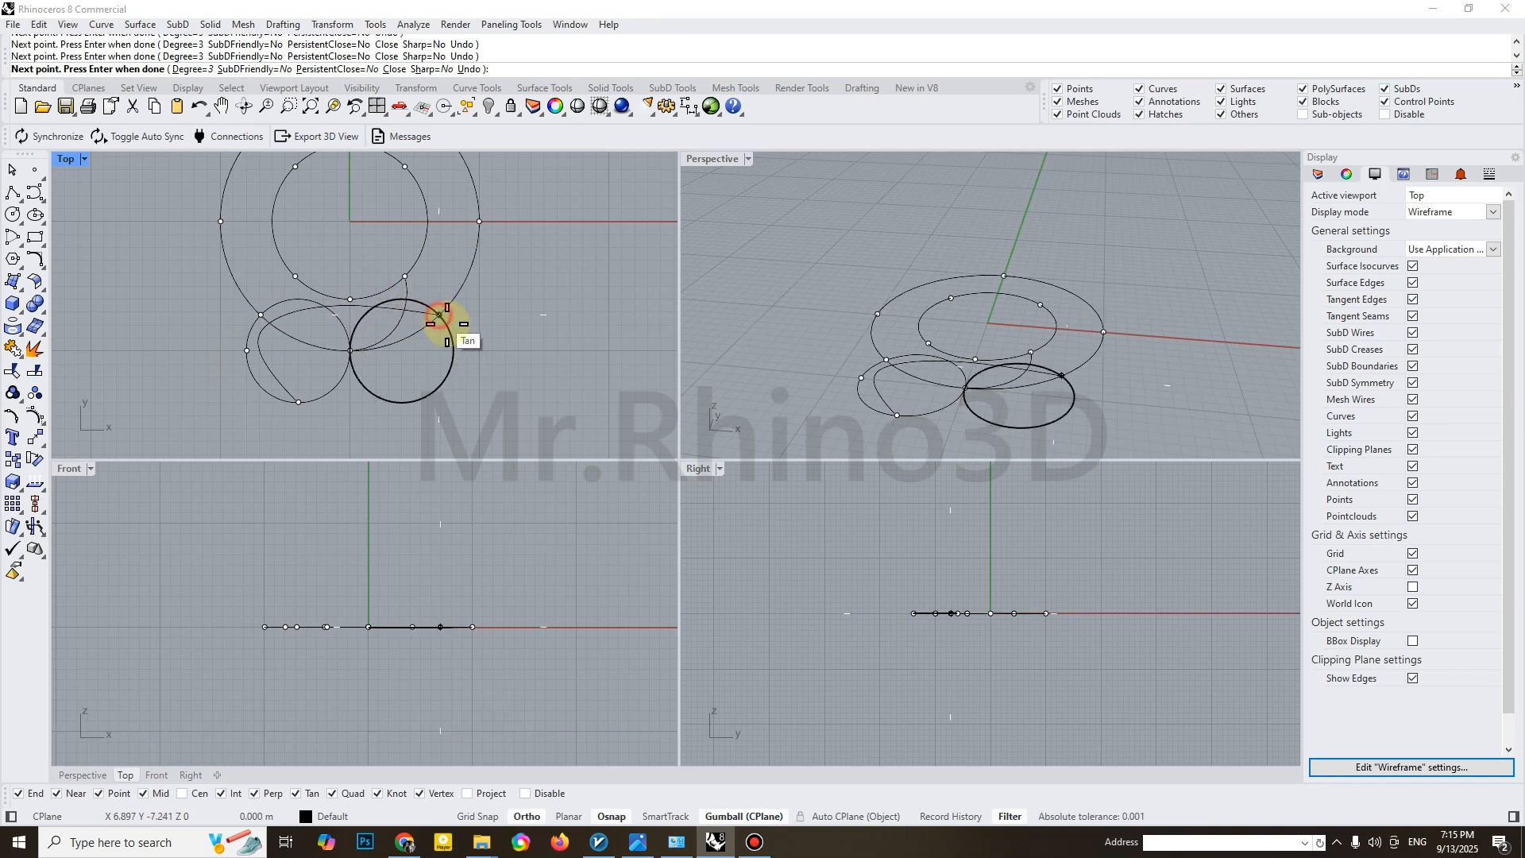
left_click(456, 360)
left_click(409, 402)
left_click(353, 349)
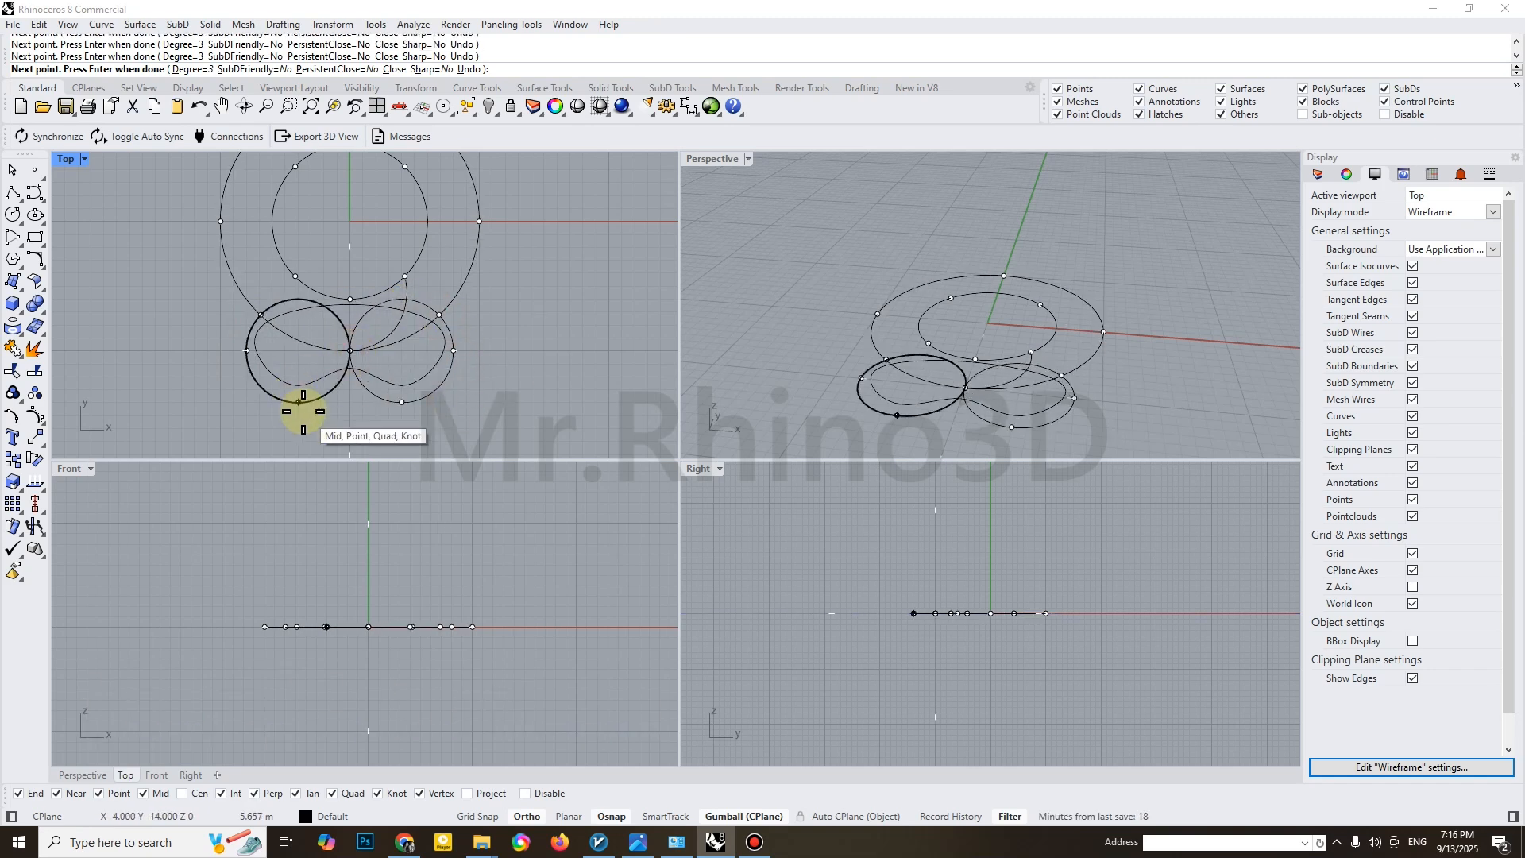
left_click(303, 408)
Delete the two small guide circles and move the closed profile up so its lower dip sits on the connecting curve's start
left_click(385, 402)
key("Delete")
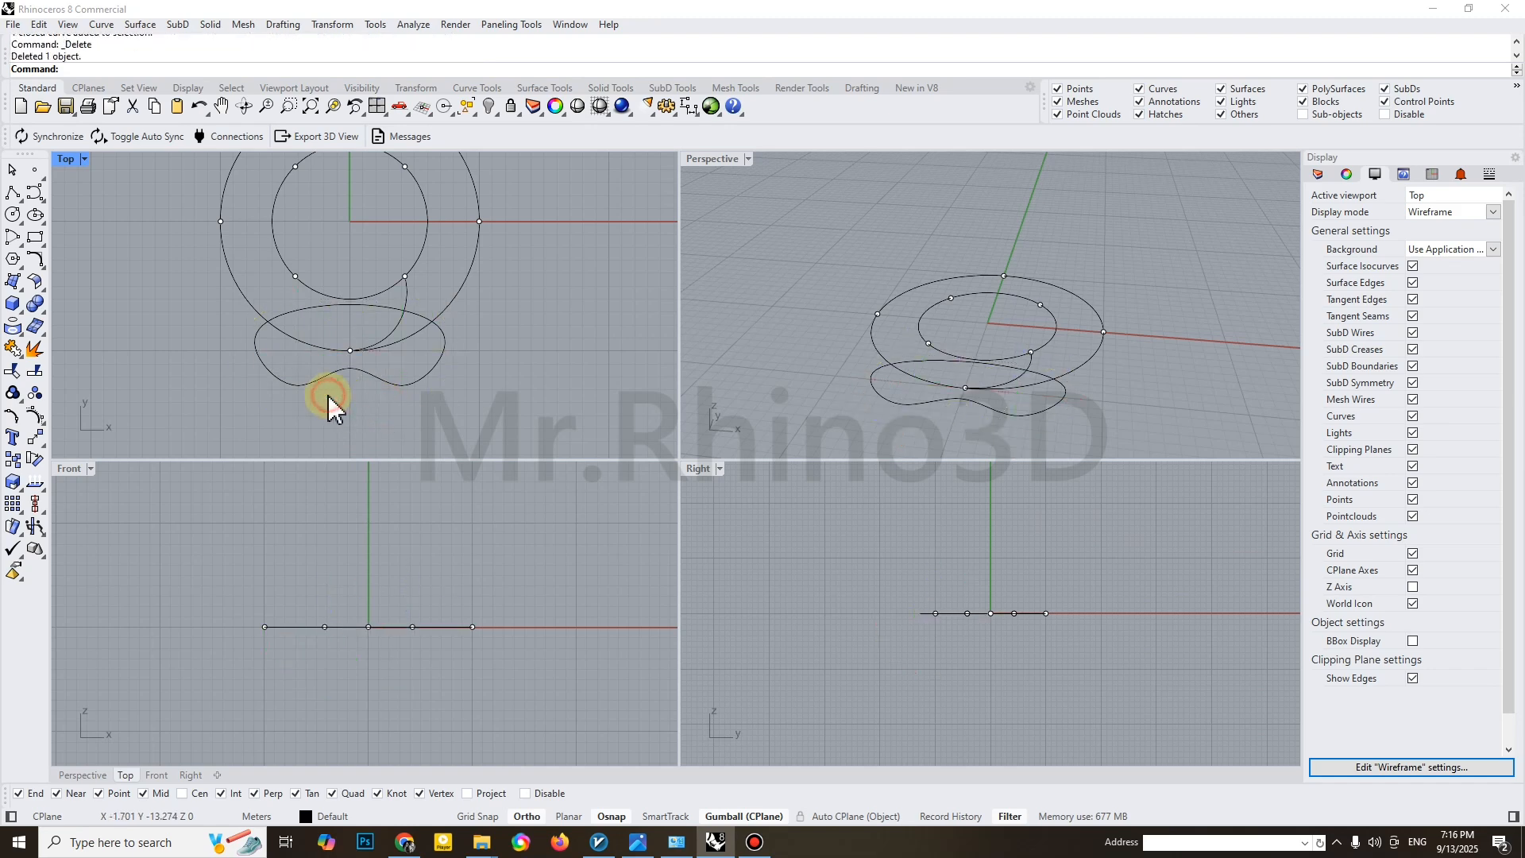
scroll(403, 352, "up", 2)
left_click(387, 439)
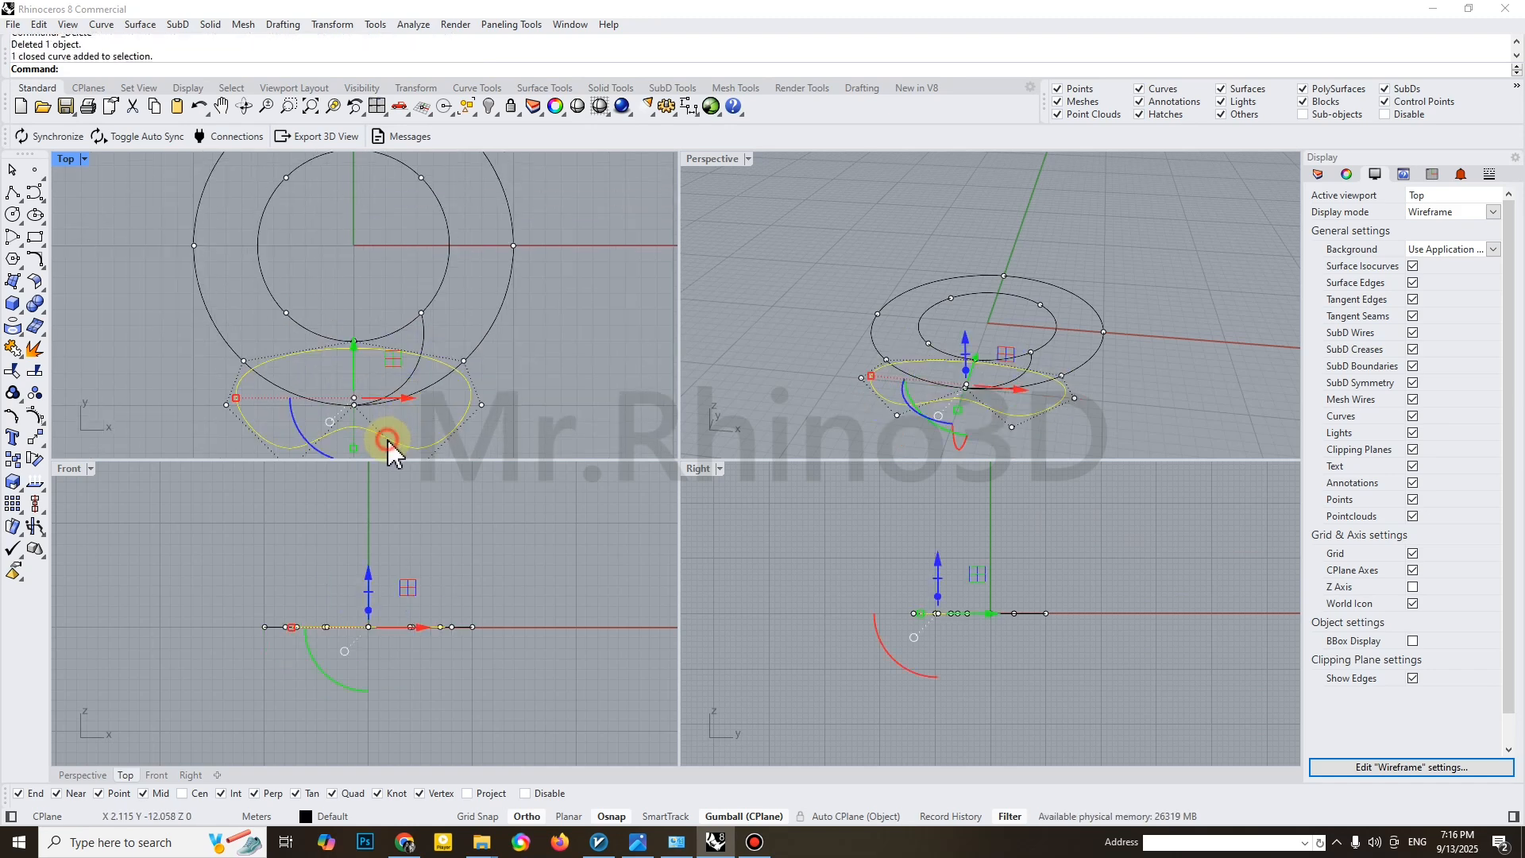
type("M")
key("Return")
left_click(355, 429)
left_click(347, 402)
Delete the division points from the inner and outer circles
scroll(416, 299, "down", 4)
left_click(432, 308)
left_click(420, 308)
key("Delete")
left_click(375, 368)
key("Delete")
Raise the connecting curve's end control point on the inner circle by 10 m
left_click(420, 342)
mouse_move(999, 333)
right_mouse_down()
mouse_move(1035, 366)
mouse_move(1039, 279)
mouse_move(1024, 289)
mouse_move(1034, 332)
right_mouse_up()
scroll(1024, 352, "up", 4)
left_click(1035, 352)
scroll(1033, 312, "down", 3)
left_click(1033, 306)
type("10")
key("Return")
Raise the control point next to the connecting curve's upper end by 7 m
scroll(1032, 307, "down", 3)
scroll(1034, 335, "up", 3)
left_click(1025, 346)
left_click(1025, 306)
type("7")
key("Return")
Raise the control point next to the connecting curve's start by 5 m
scroll(1026, 309, "down", 4)
left_click(1011, 346)
left_click(1014, 306)
type("5")
key("Return")
Shift the control point next to the connecting curve's start by -1 m twice
right_click_drag(1014, 307, 1016, 315)
left_click(1016, 244)
type("-1")
key("Return")
left_click(1016, 242)
type("-1")
key("Return")
right_click_drag(1028, 256, 902, 349)
key("Escape")
key("Escape")
Copy the closed profile curve from the connecting curve's start to its upper end
scroll(423, 320, "up", 4)
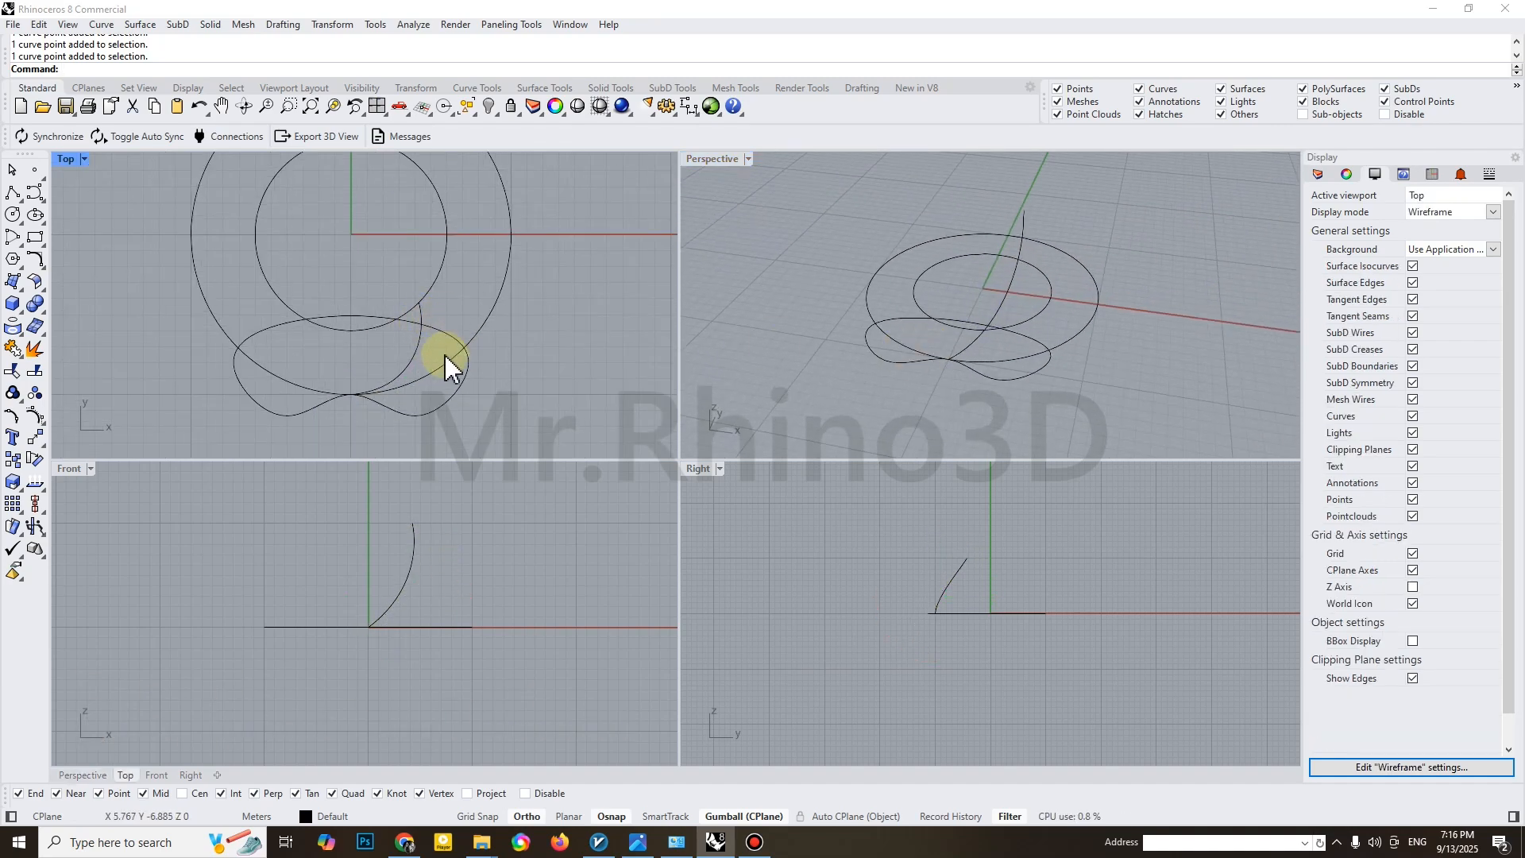
left_click(459, 384)
left_click(13, 462)
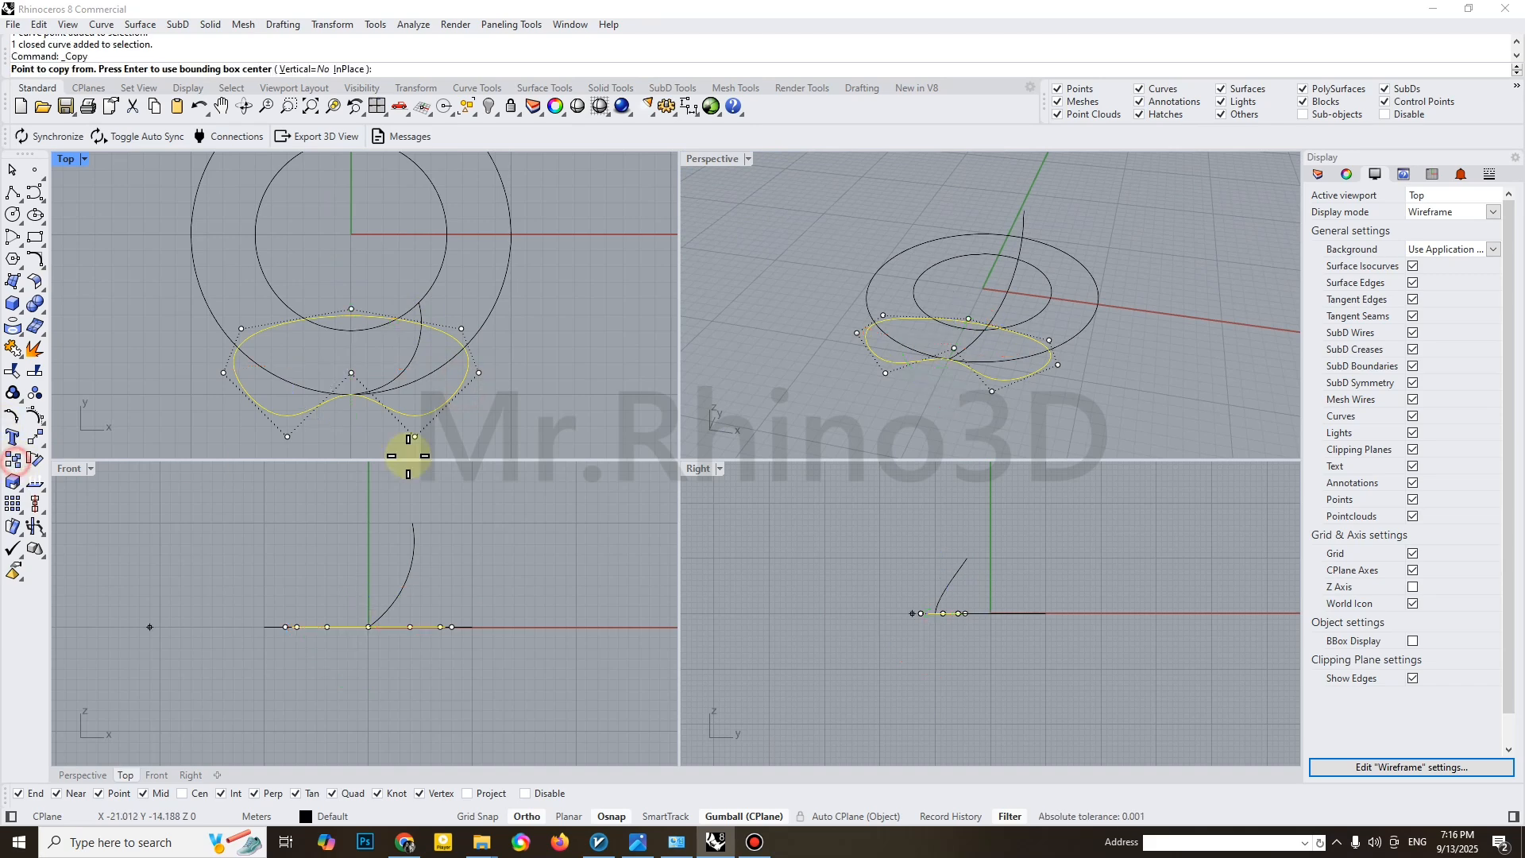
left_click(349, 397)
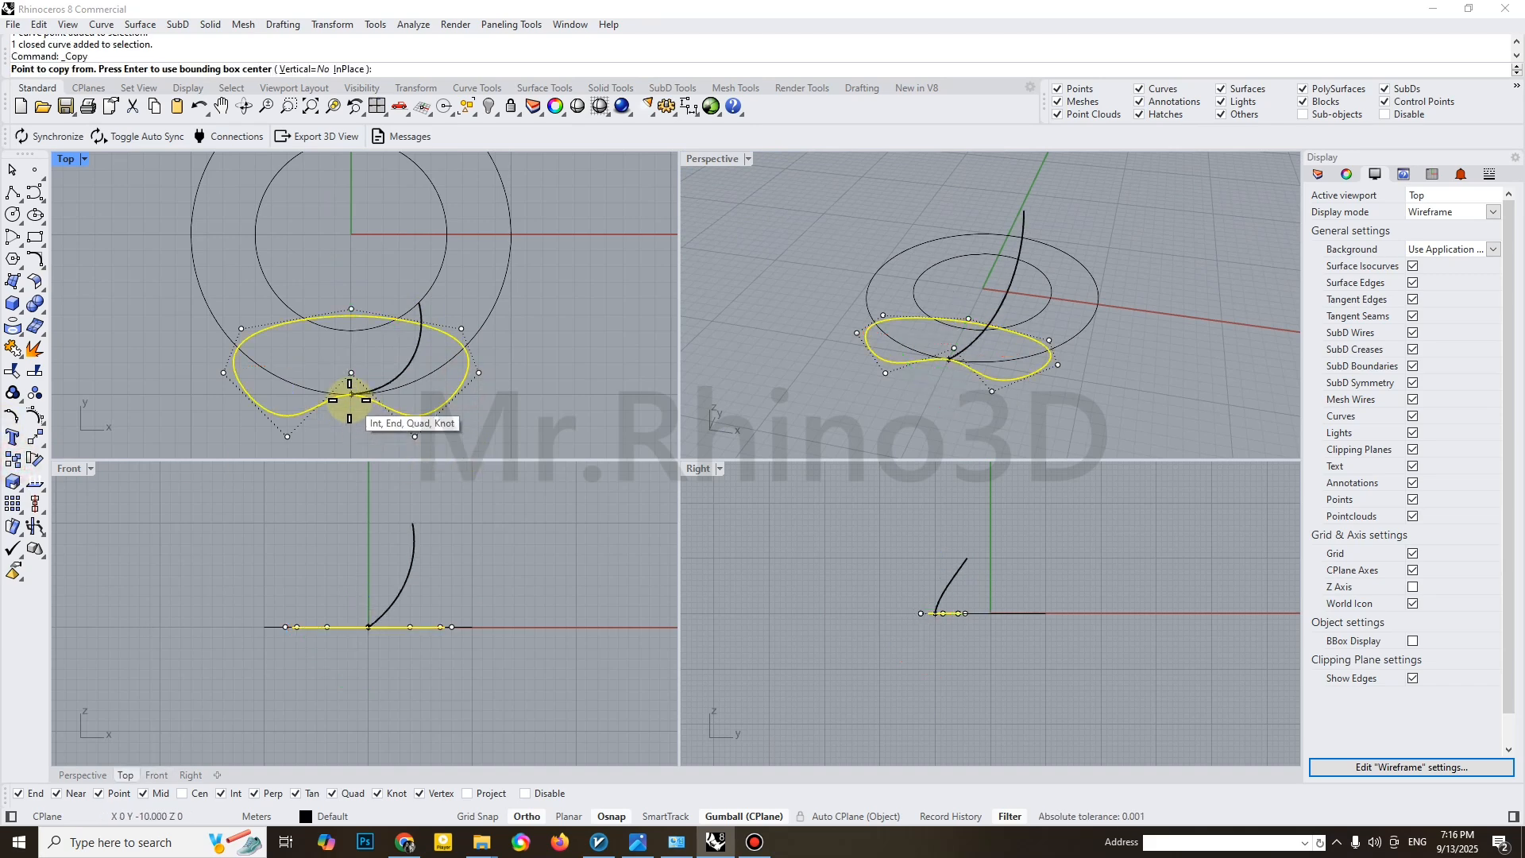
left_click(418, 302)
key("Return")
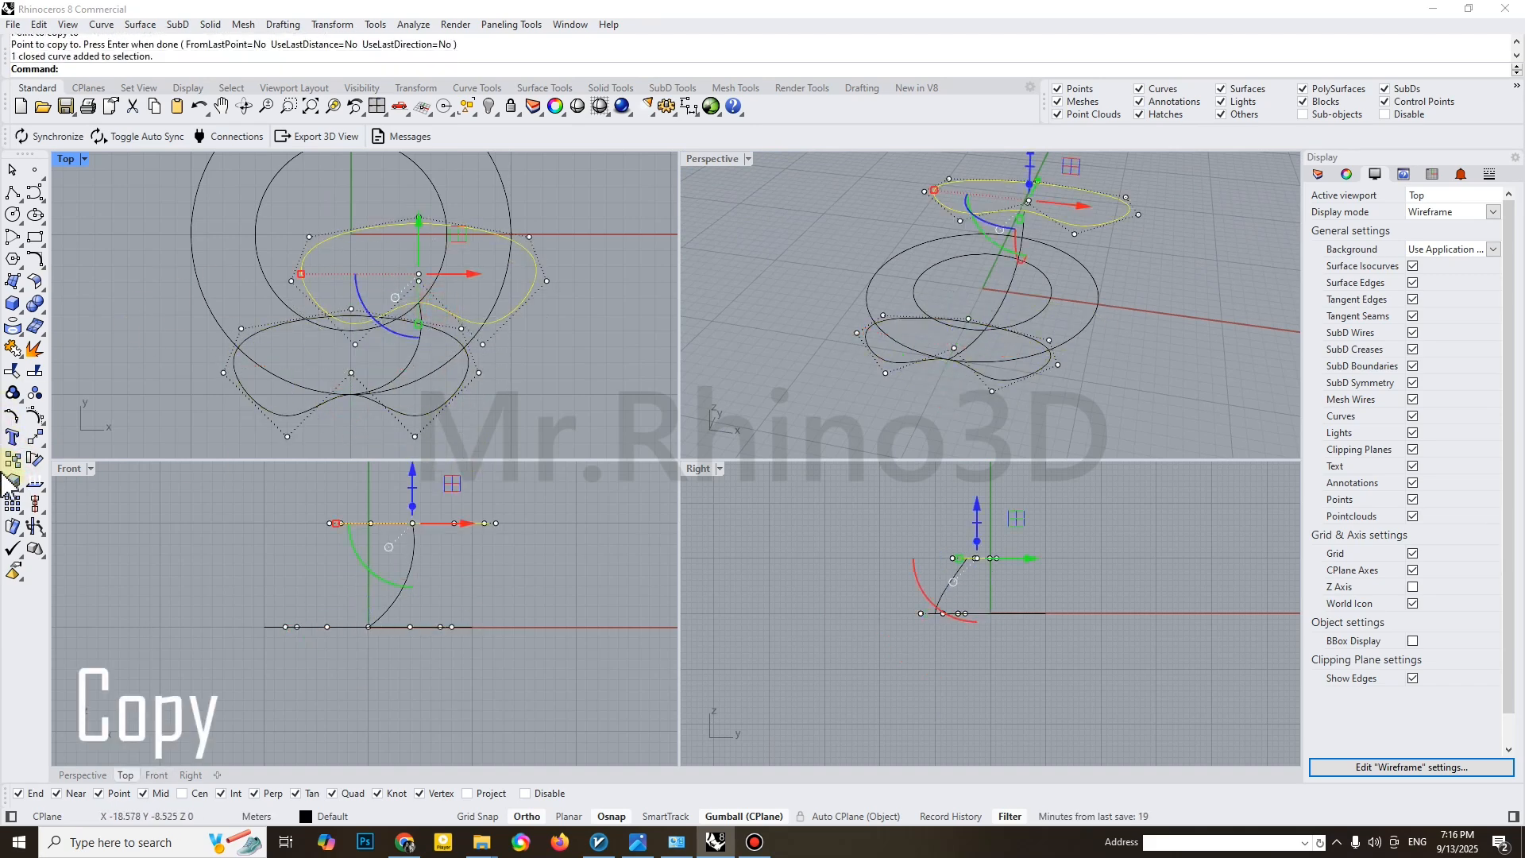
Scale the copied profile by a factor of .2 about the connecting curve's upper end
left_click(9, 481)
scroll(408, 307, "up", 3)
left_click(418, 299)
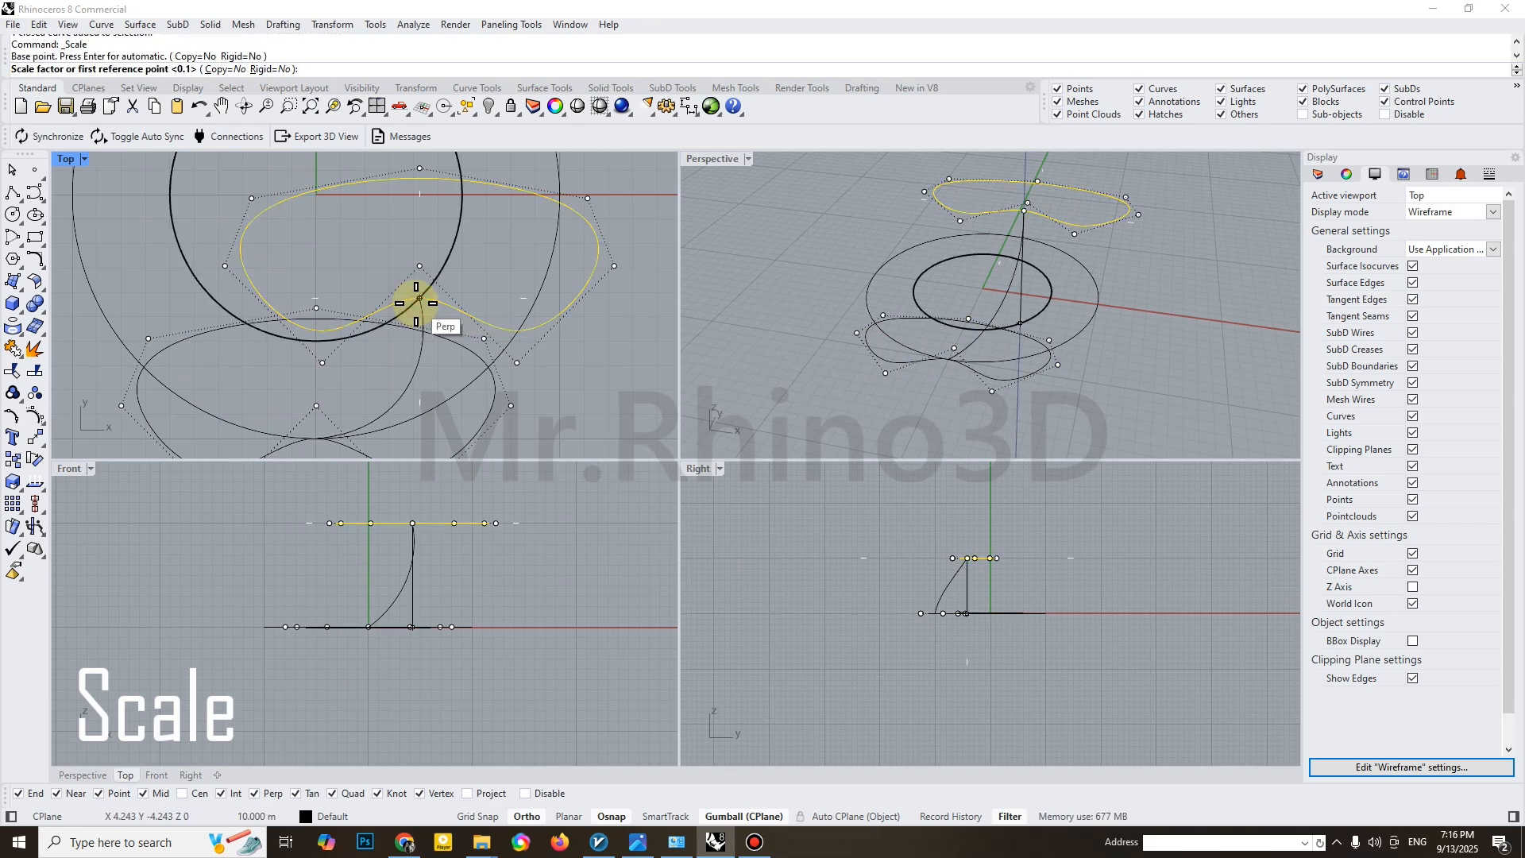
key("Return")
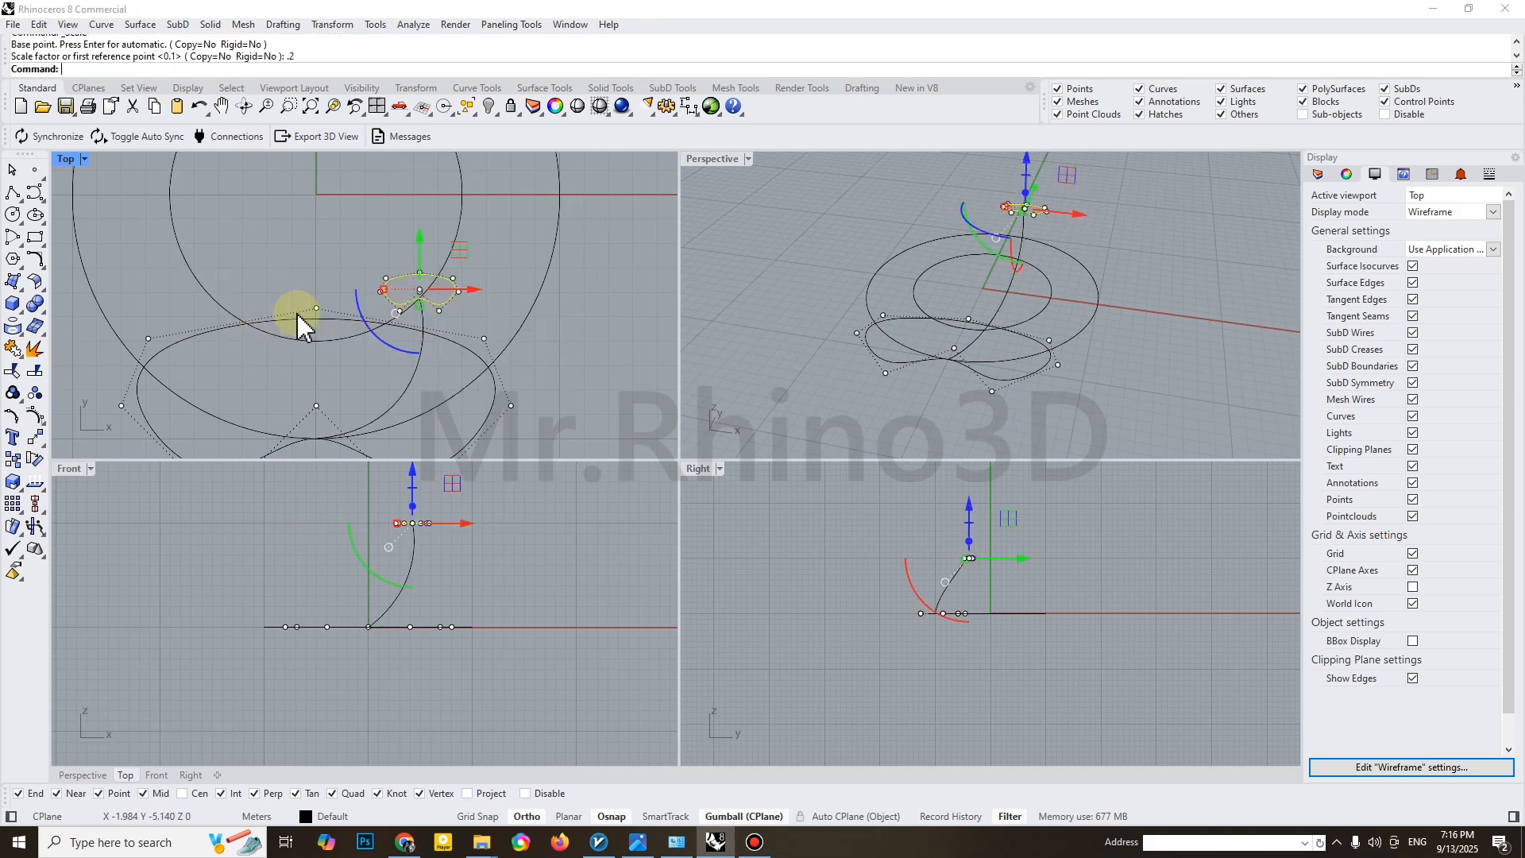
Scale the small profile by a factor of .5 about the connecting curve's upper end
left_click(11, 482)
scroll(362, 320, "up", 2)
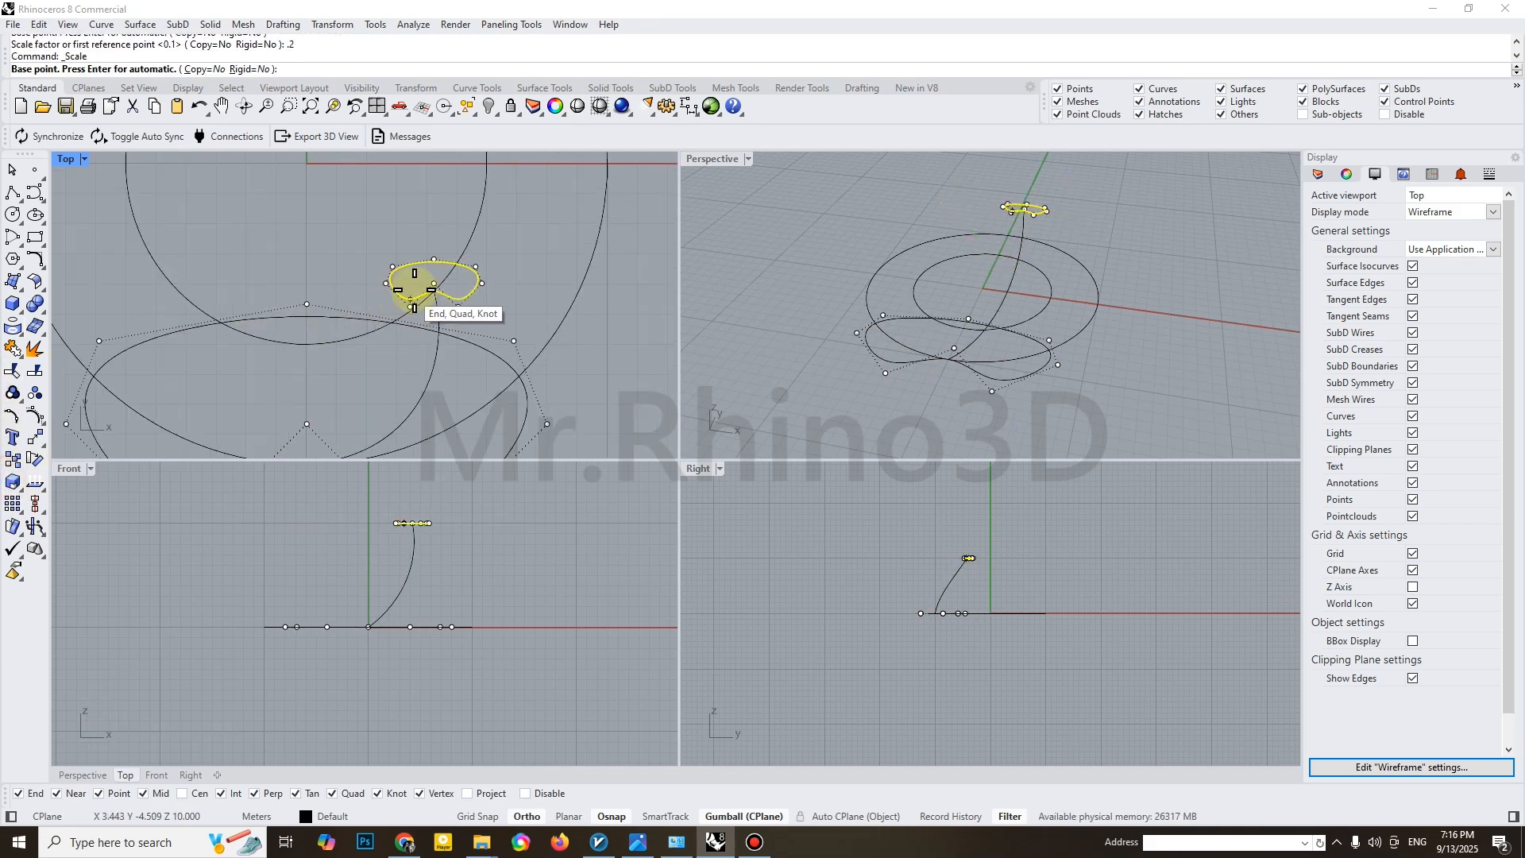
left_click(435, 292)
type(".5")
key("Return")
scroll(452, 296, "up", 3)
key("Escape")
scroll(436, 294, "up", 2)
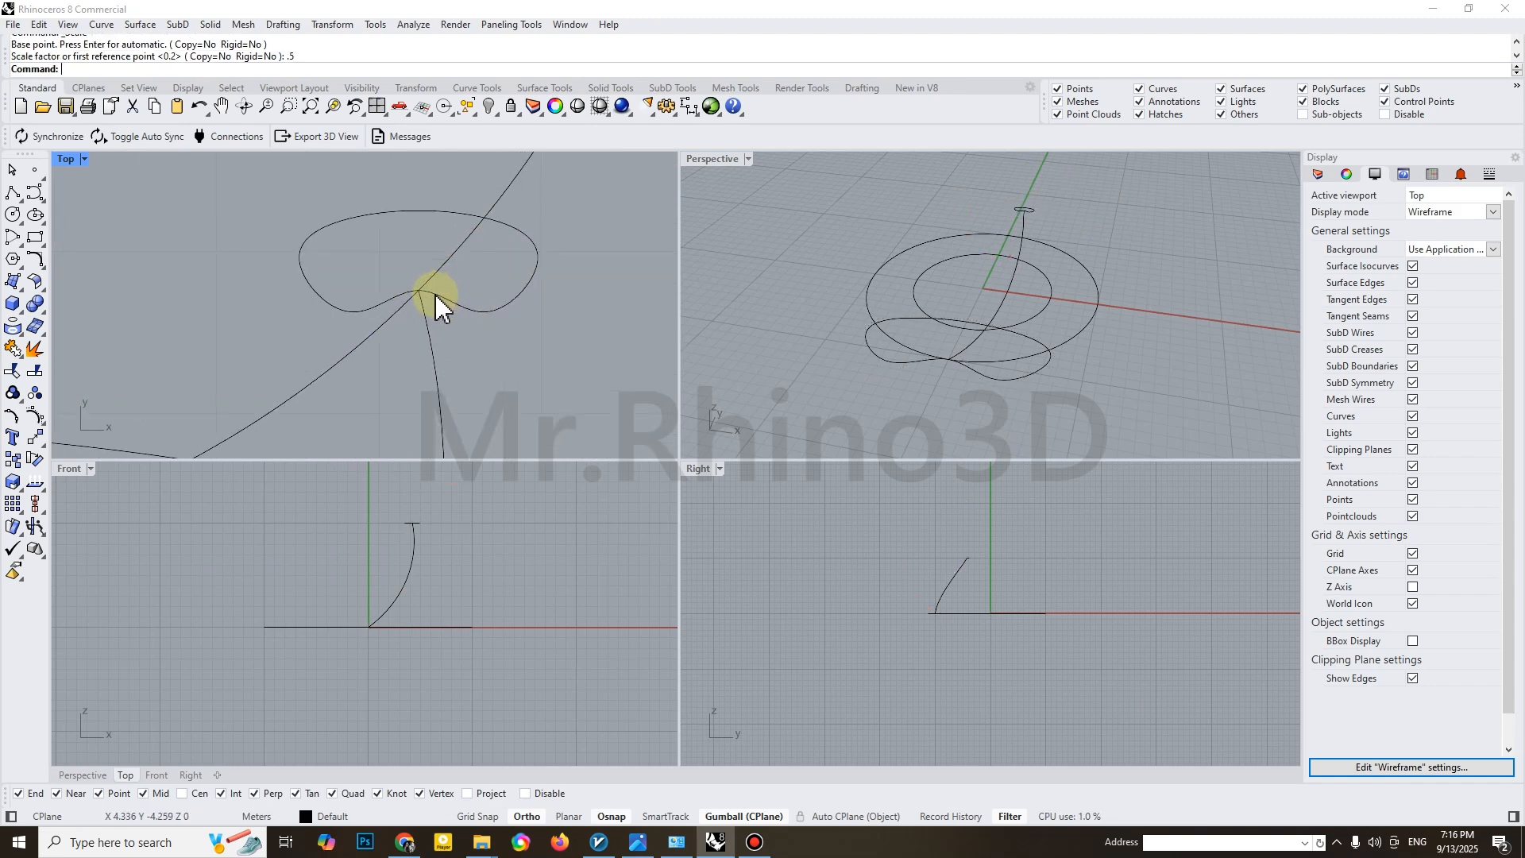
Delete the control point at the small profile's inward notch to make it an oval
left_click(436, 297)
left_click(419, 270)
key("Delete")
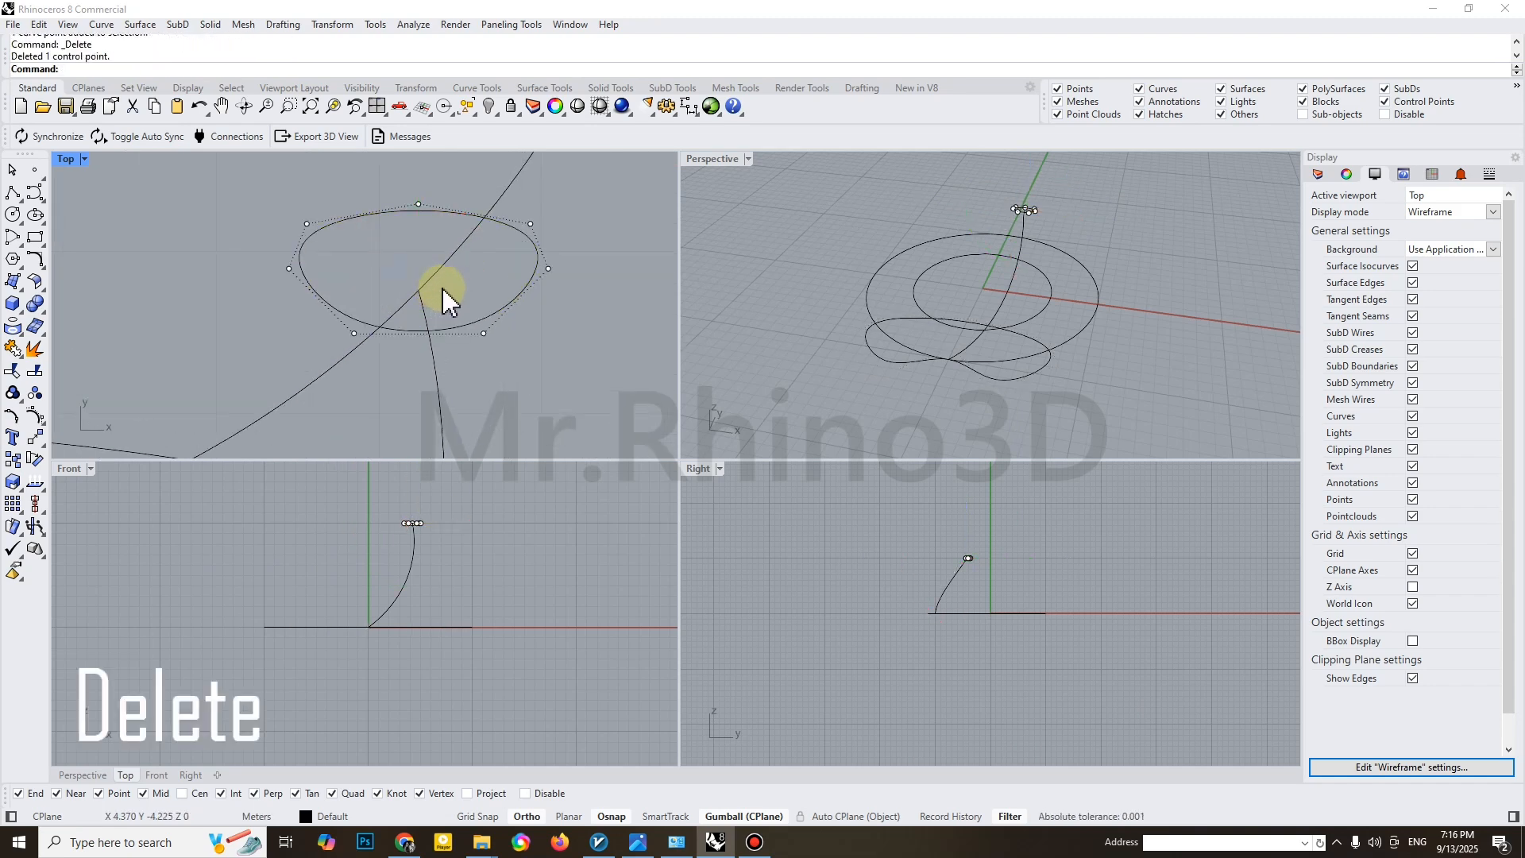
scroll(452, 334, "down", 3)
key("Escape")
Move the small oval profile so that its lower edge meets the connecting curve's upper end
left_click(451, 331)
scroll(441, 322, "up", 4)
type("m")
key("Return")
left_click(424, 343)
left_click(426, 301)
scroll(453, 323, "down", 5)
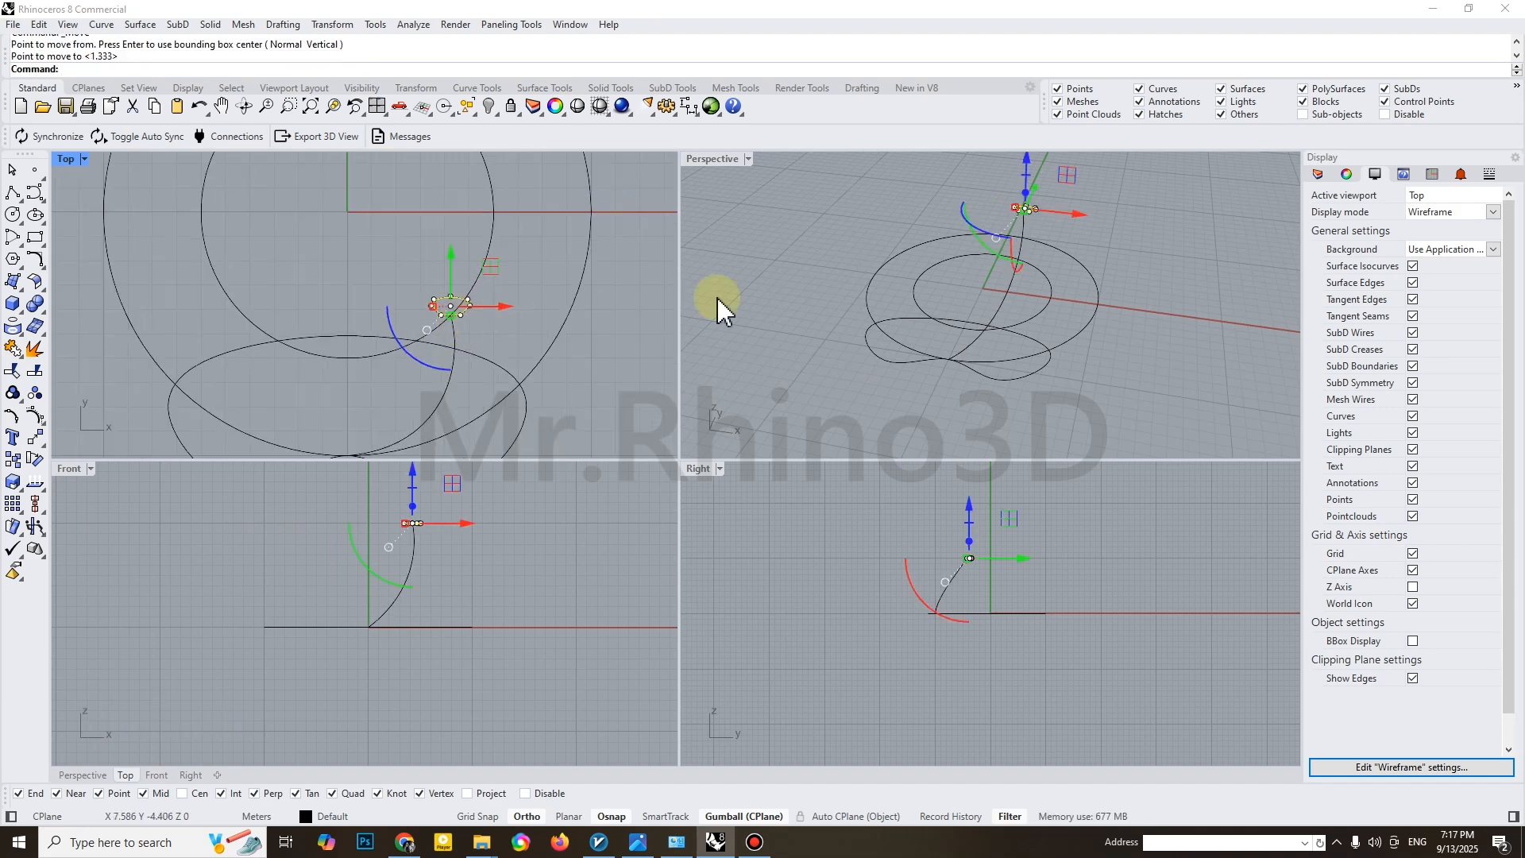
Set up a one-rail sweep in the enlarged perspective view, with the connecting curve as rail and the large and small closed profiles as sections
mouse_move(1055, 307)
right_mouse_down()
mouse_move(963, 309)
mouse_move(1059, 334)
right_mouse_up()
scroll(1018, 343, "up", 2)
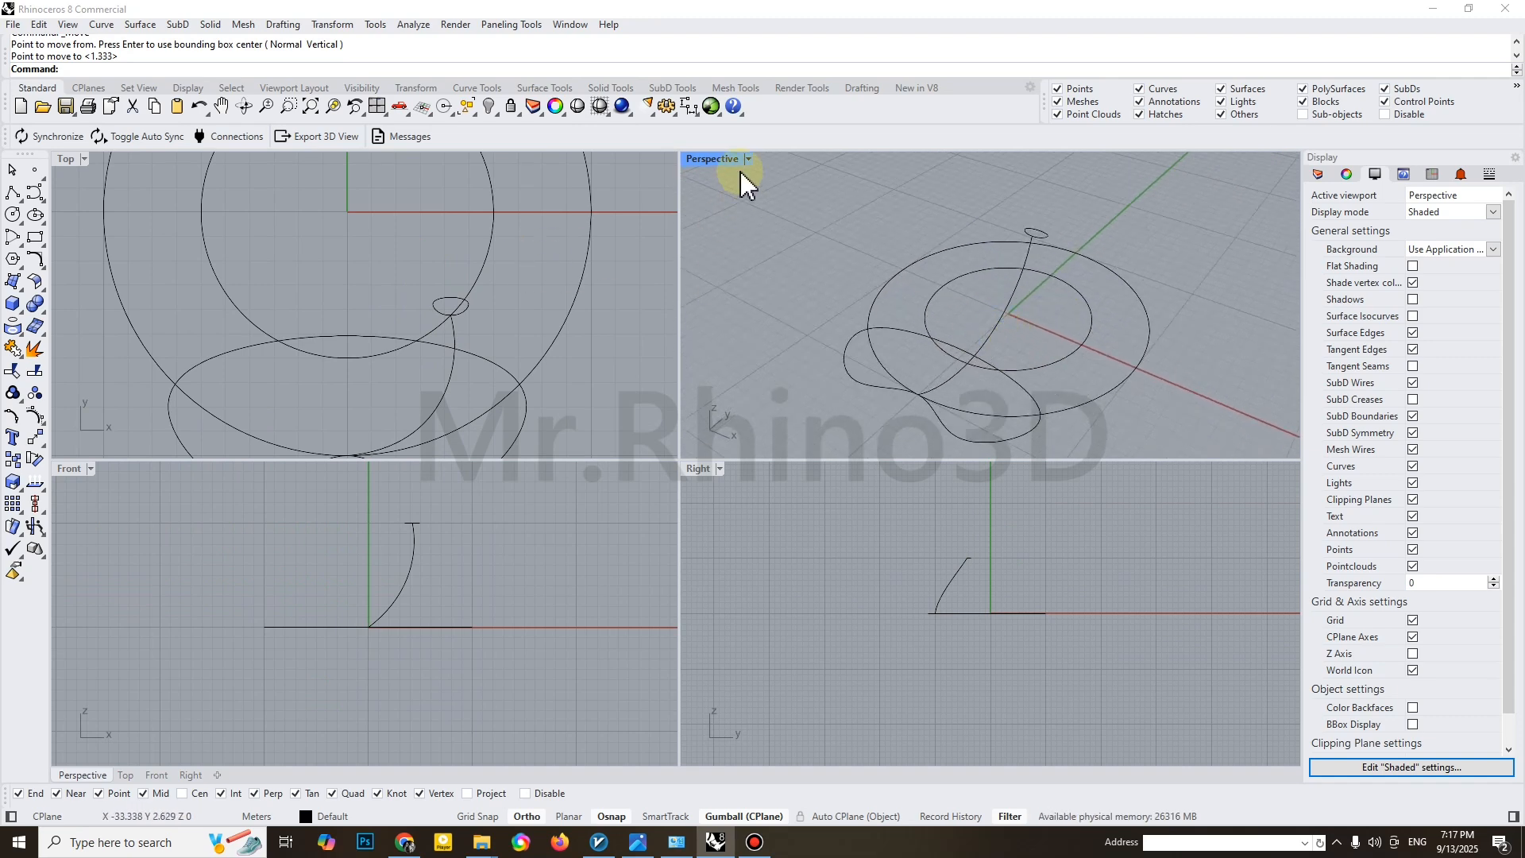
double_click(712, 158)
scroll(730, 389, "up", 2)
type("sweep1")
key("Return")
left_click(686, 437)
left_click(595, 498)
left_click(746, 264)
key("Return")
Adjust the seam points of both profiles and complete the sweep surface
right_click_drag(587, 444, 589, 490)
left_click(410, 583)
left_click(530, 607)
scroll(747, 280, "up", 2)
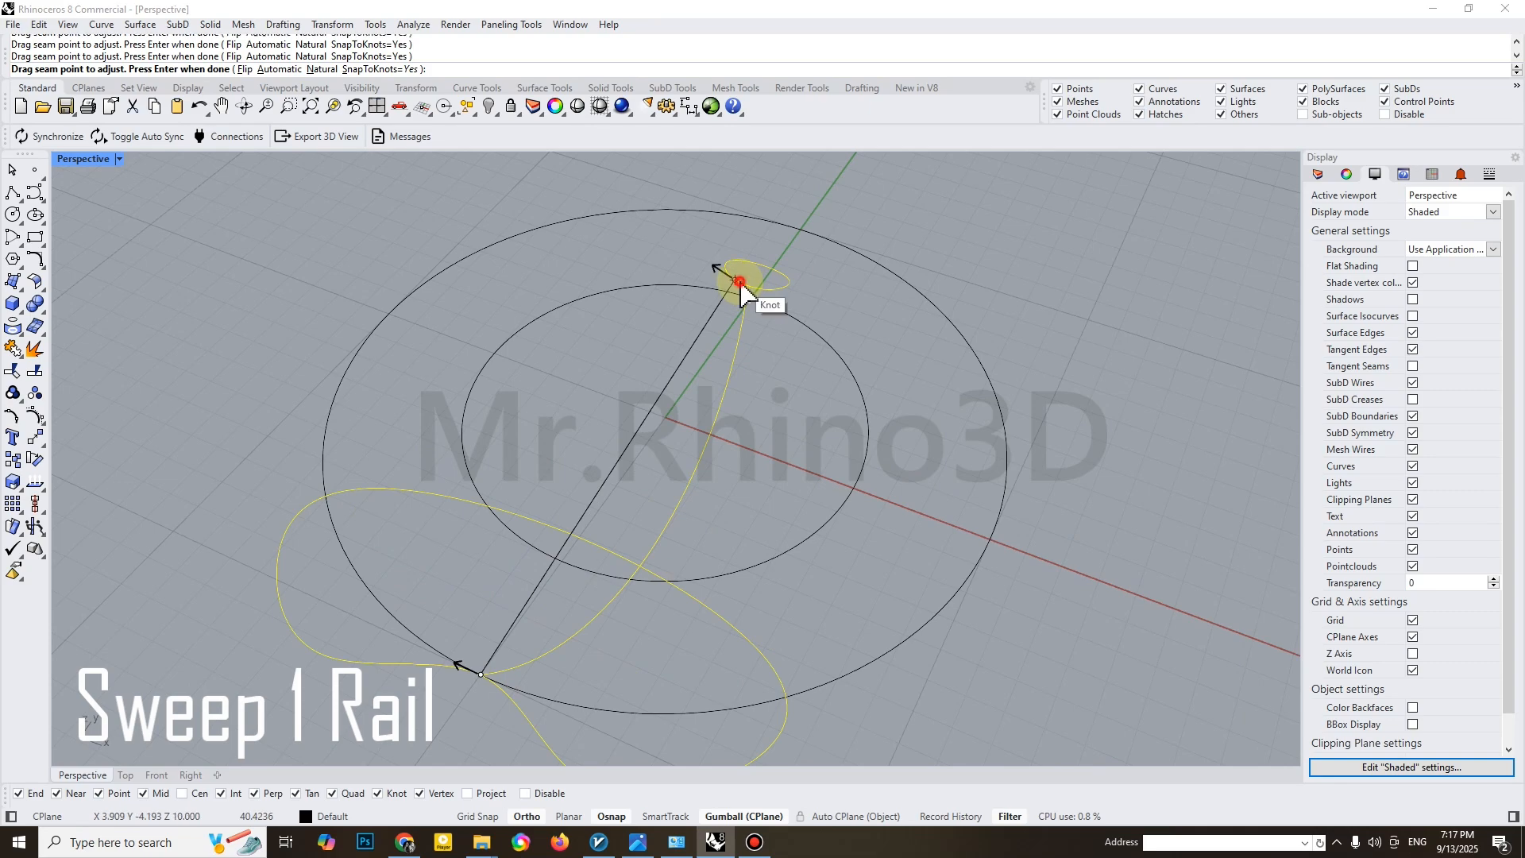
scroll(735, 290, "up", 3)
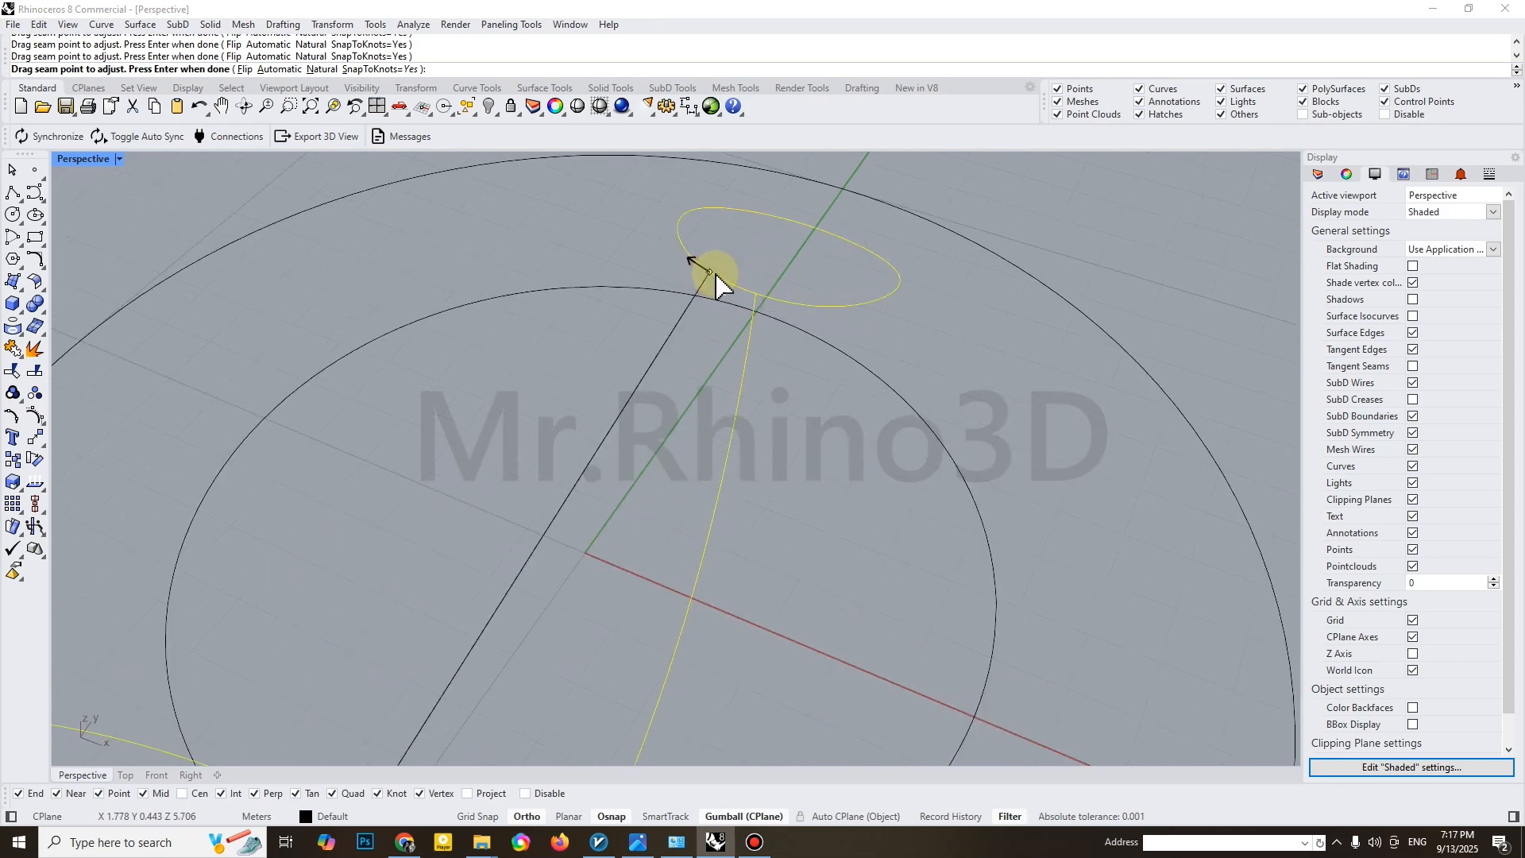
scroll(719, 289, "down", 5)
right_click(540, 562)
right_click_drag(542, 561, 627, 539)
right_click(684, 532)
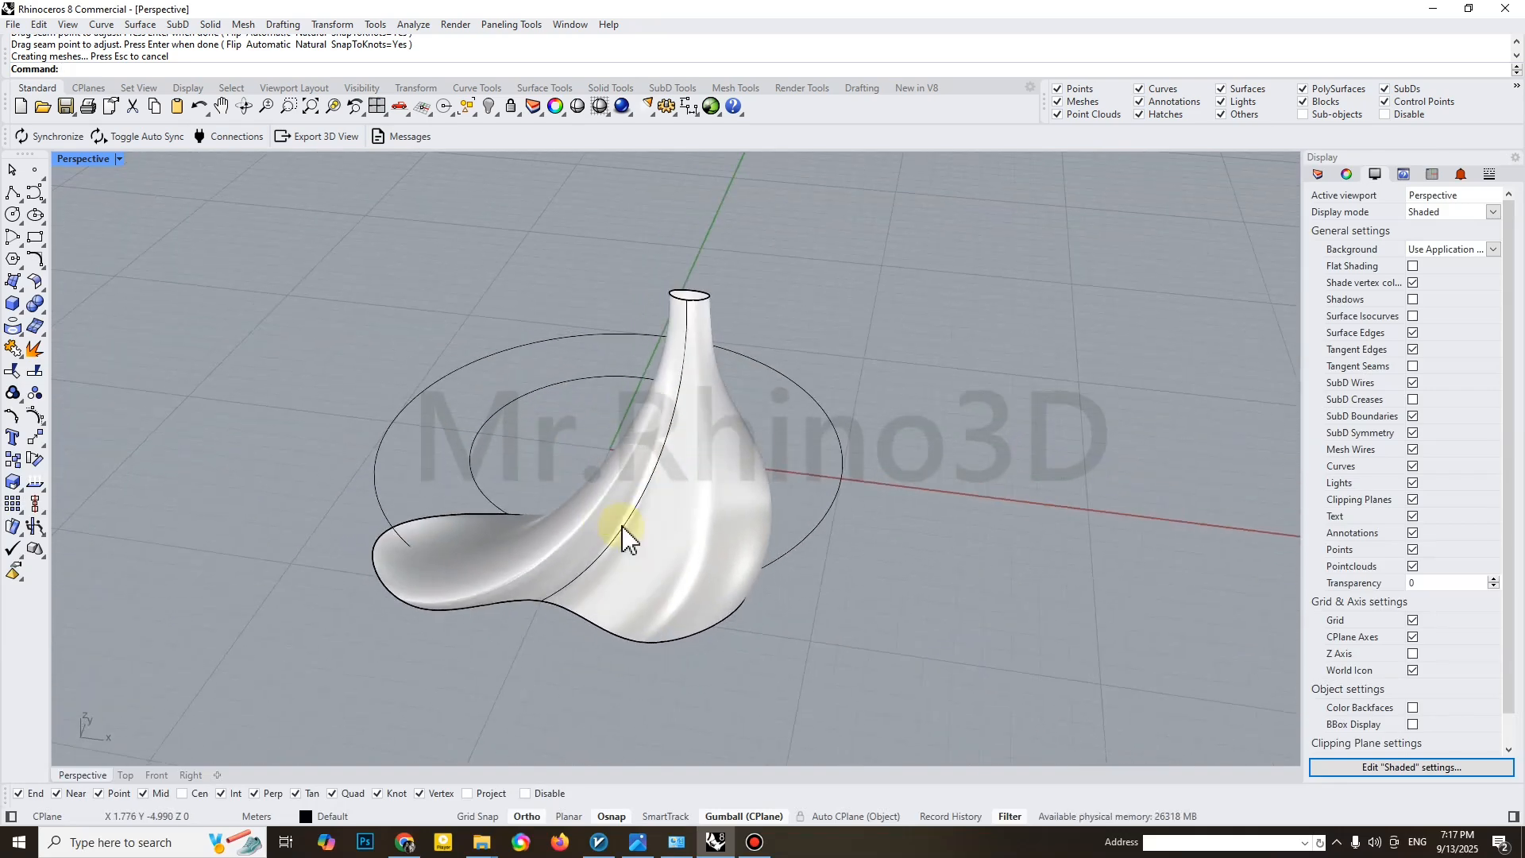
Contour the swept surface vertically from the rail's start at a spacing of 0.3 m
left_click(682, 546)
type("ontour")
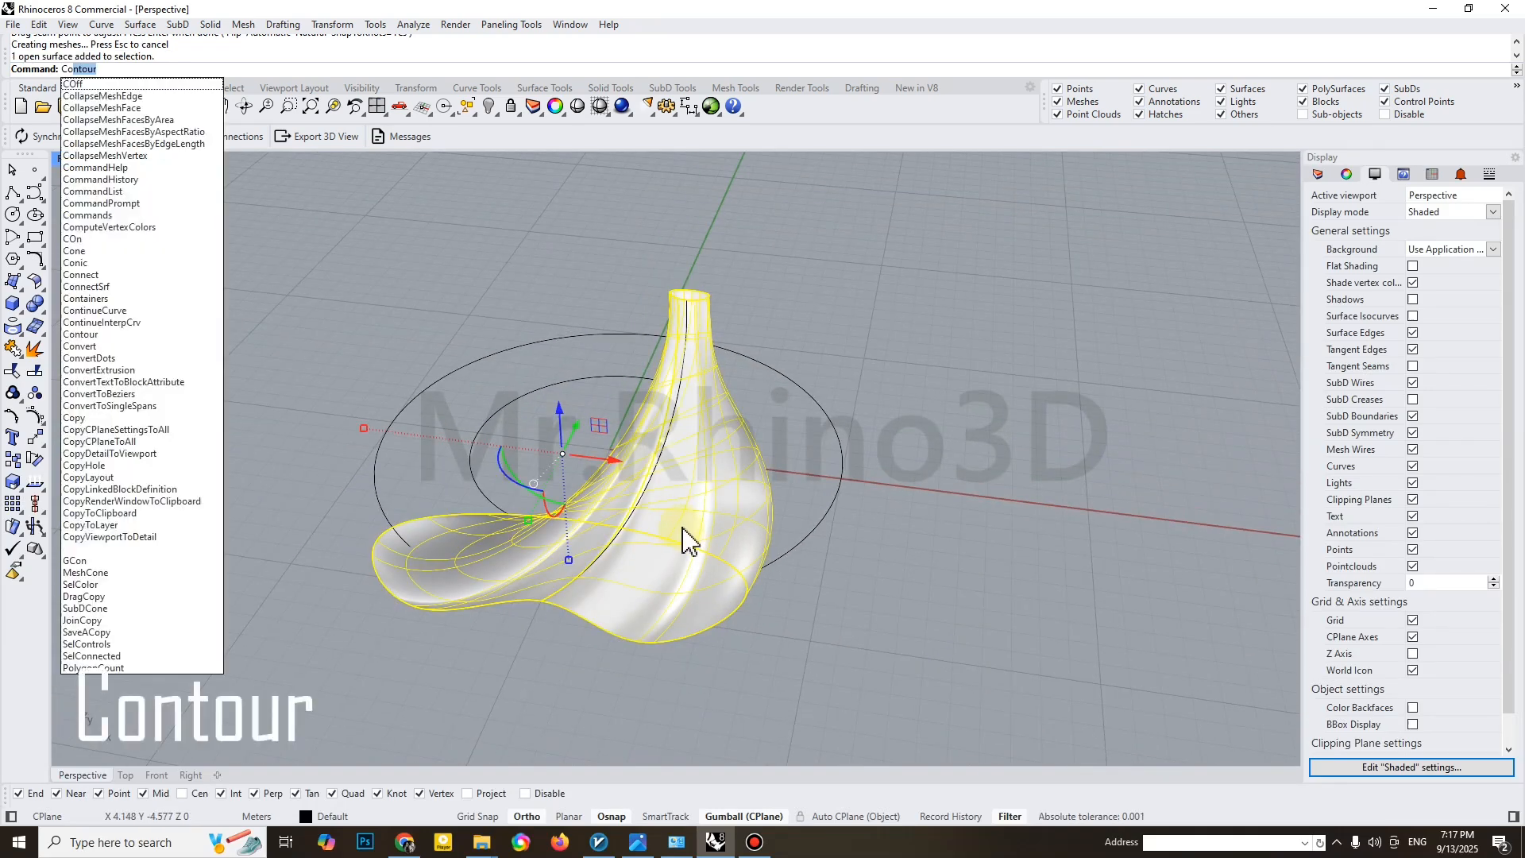
key("Return")
left_click(542, 600)
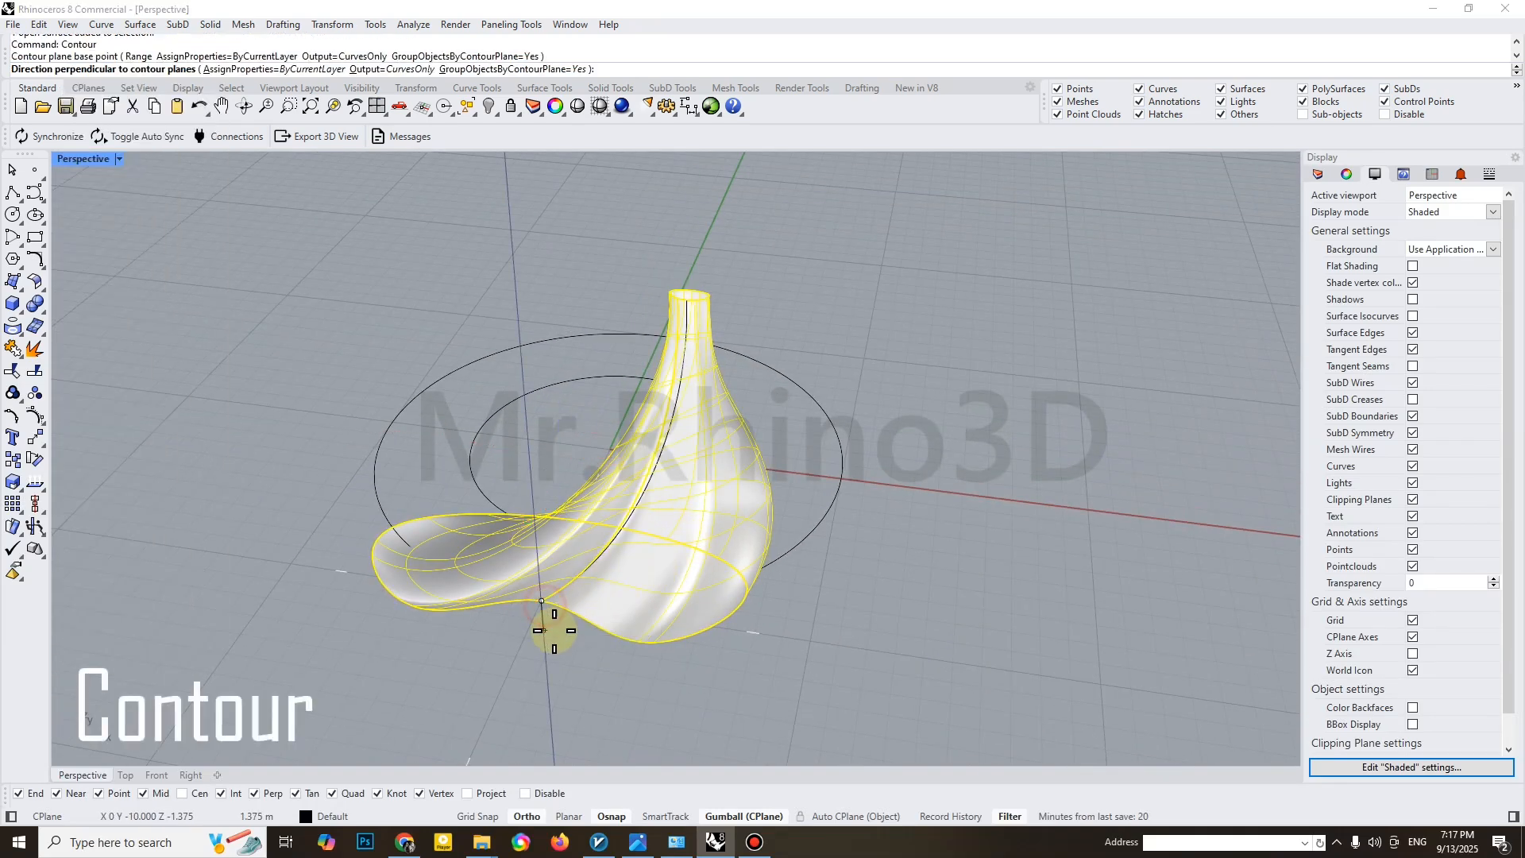
left_click(531, 460)
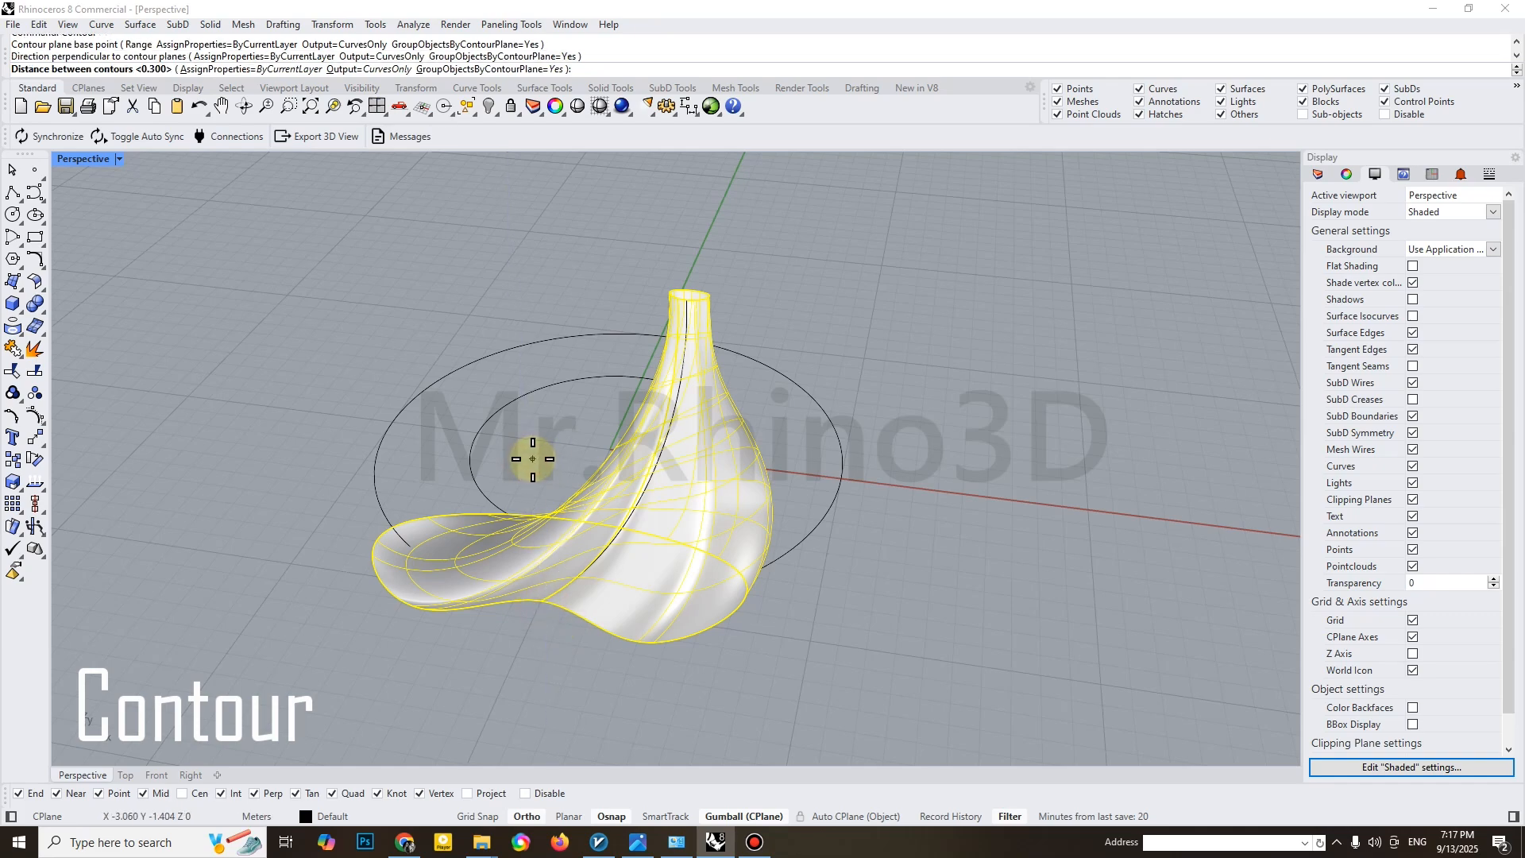
key("Return")
right_click_drag(589, 446, 619, 392)
scroll(613, 401, "up", 2)
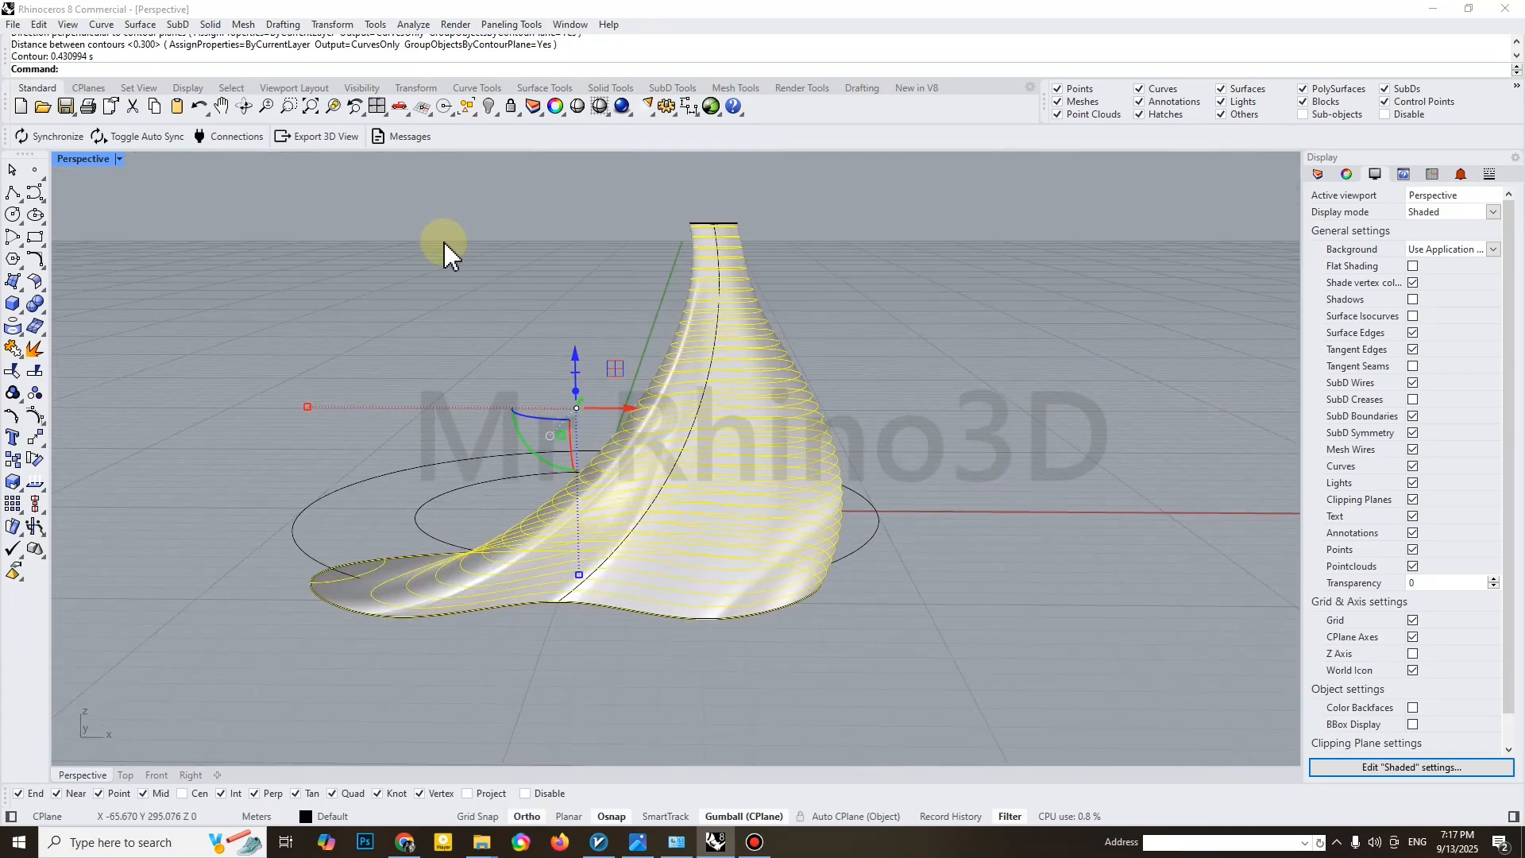
Extrude all the contour curves as closed solids by 0.3 m
left_click(332, 25)
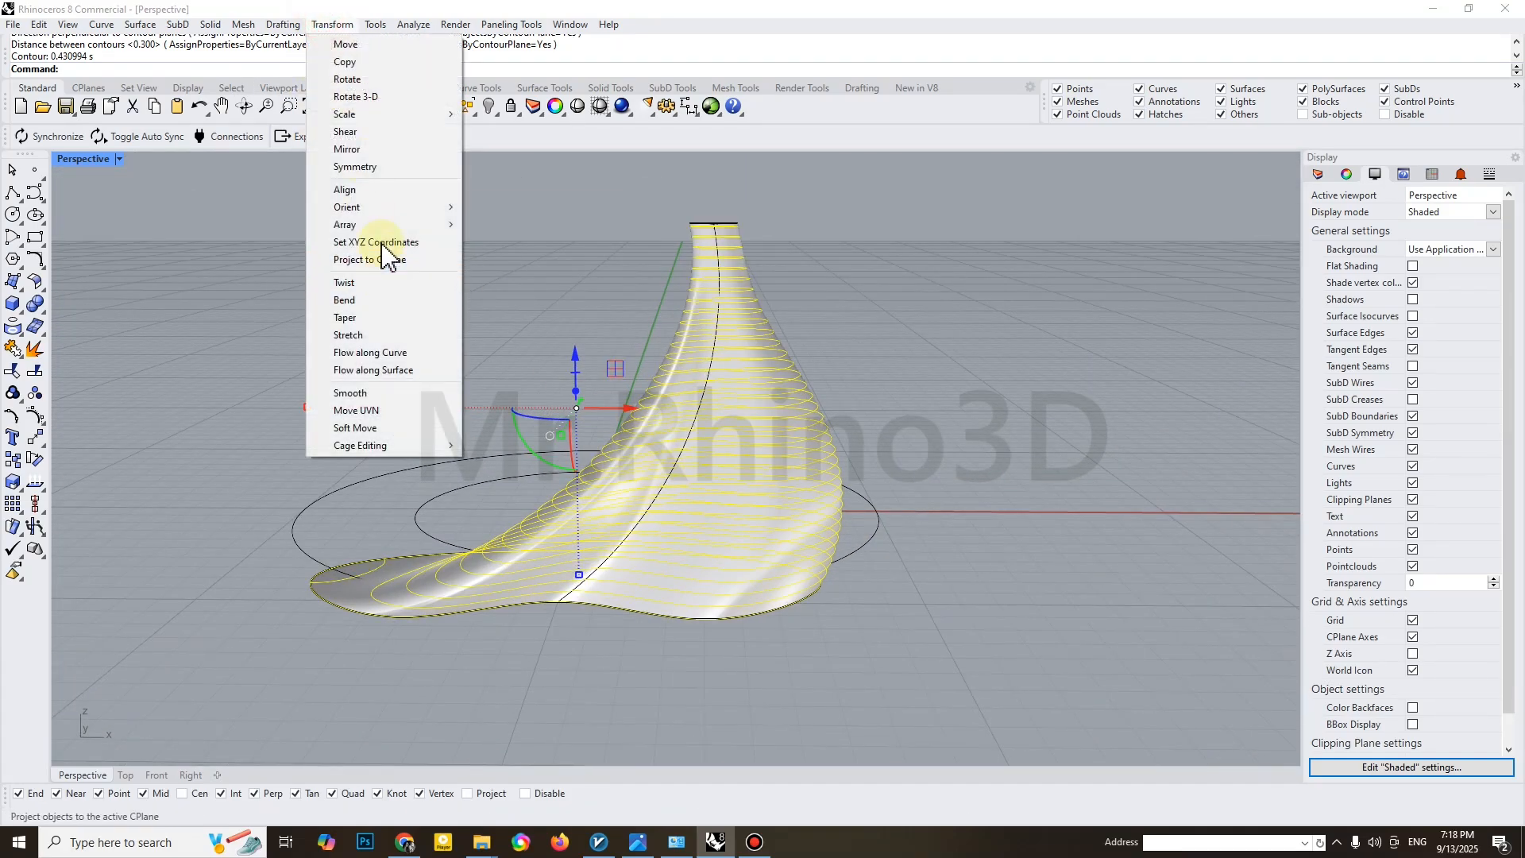
mouse_move(382, 225)
mouse_move(209, 25)
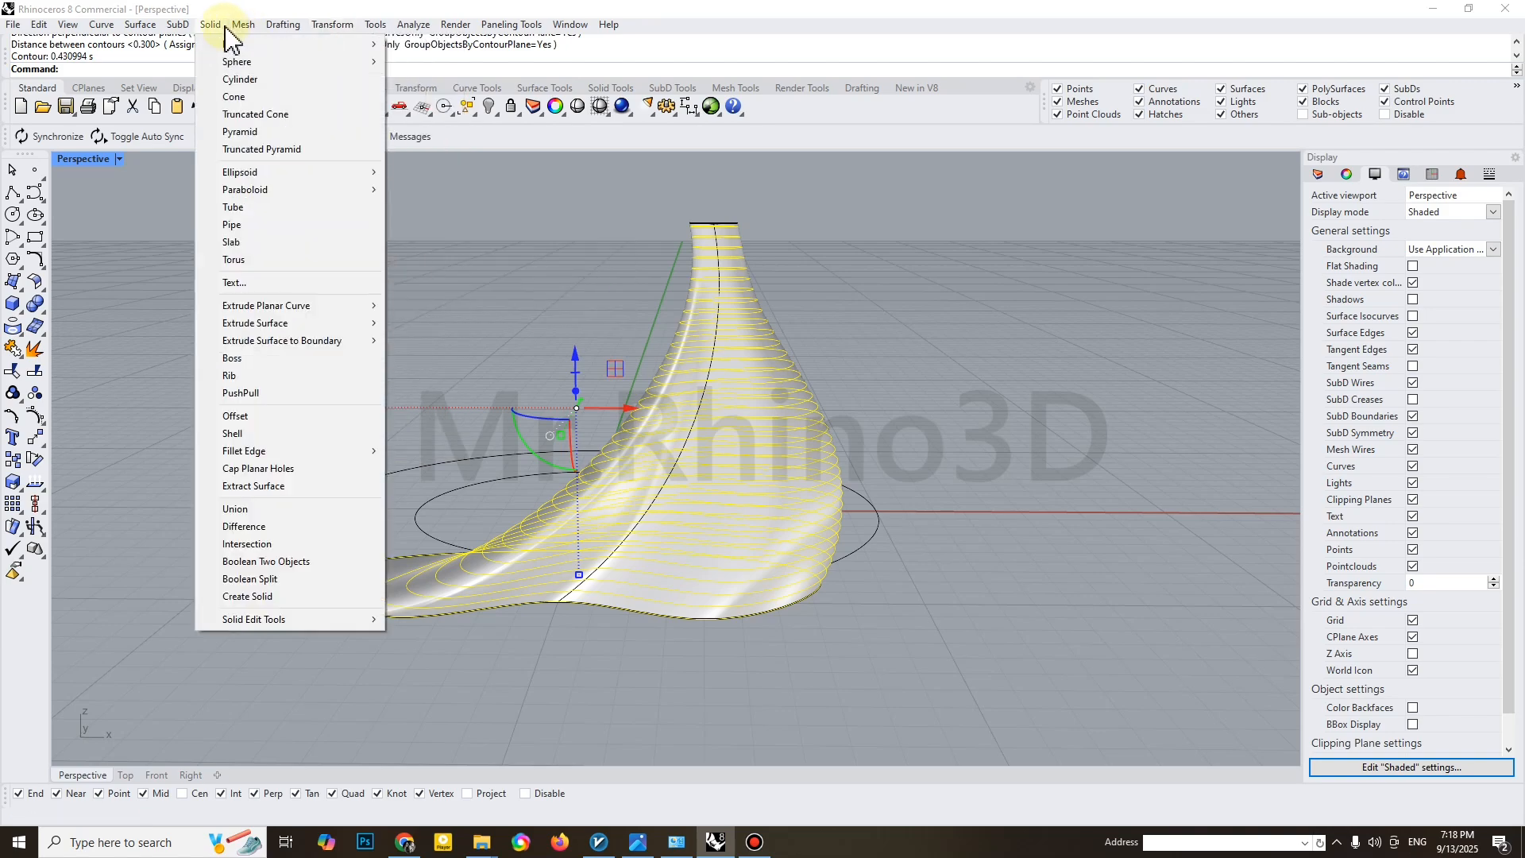
mouse_move(344, 305)
left_click(424, 306)
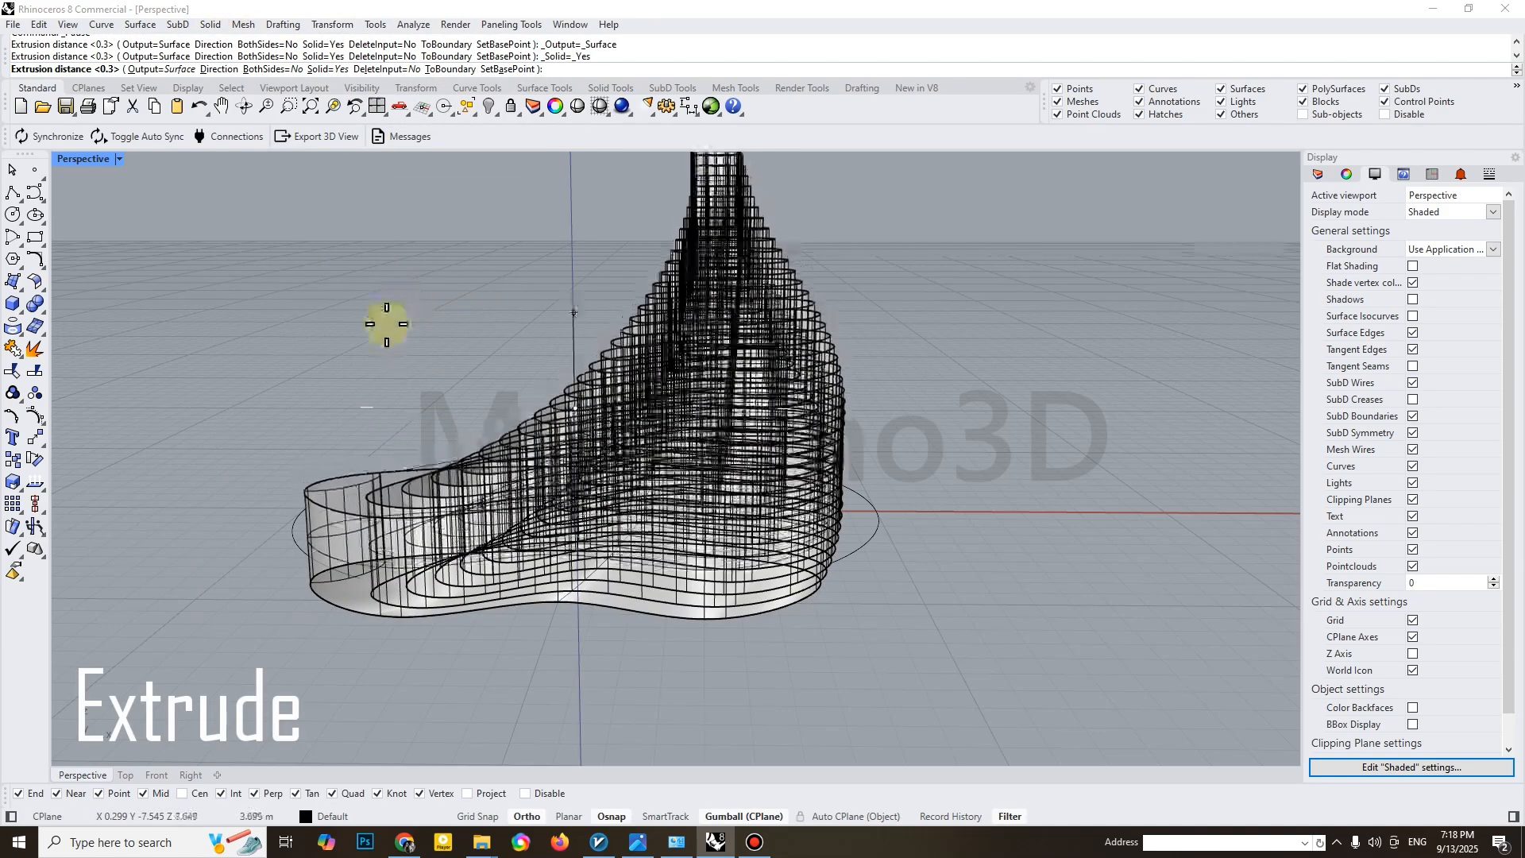
key("Return")
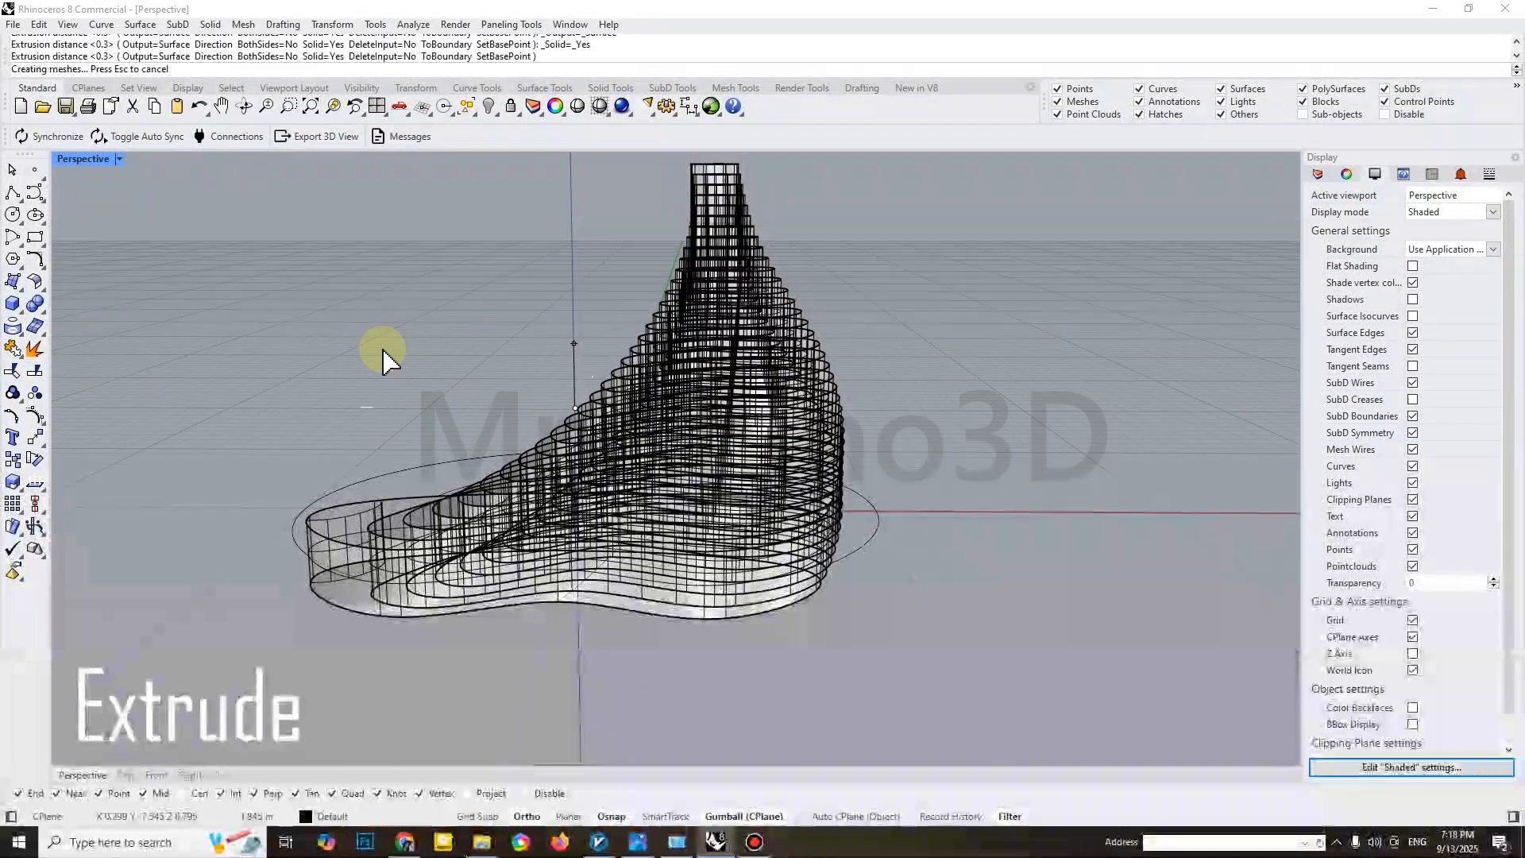
right_click_drag(419, 386, 454, 424)
left_click(454, 424)
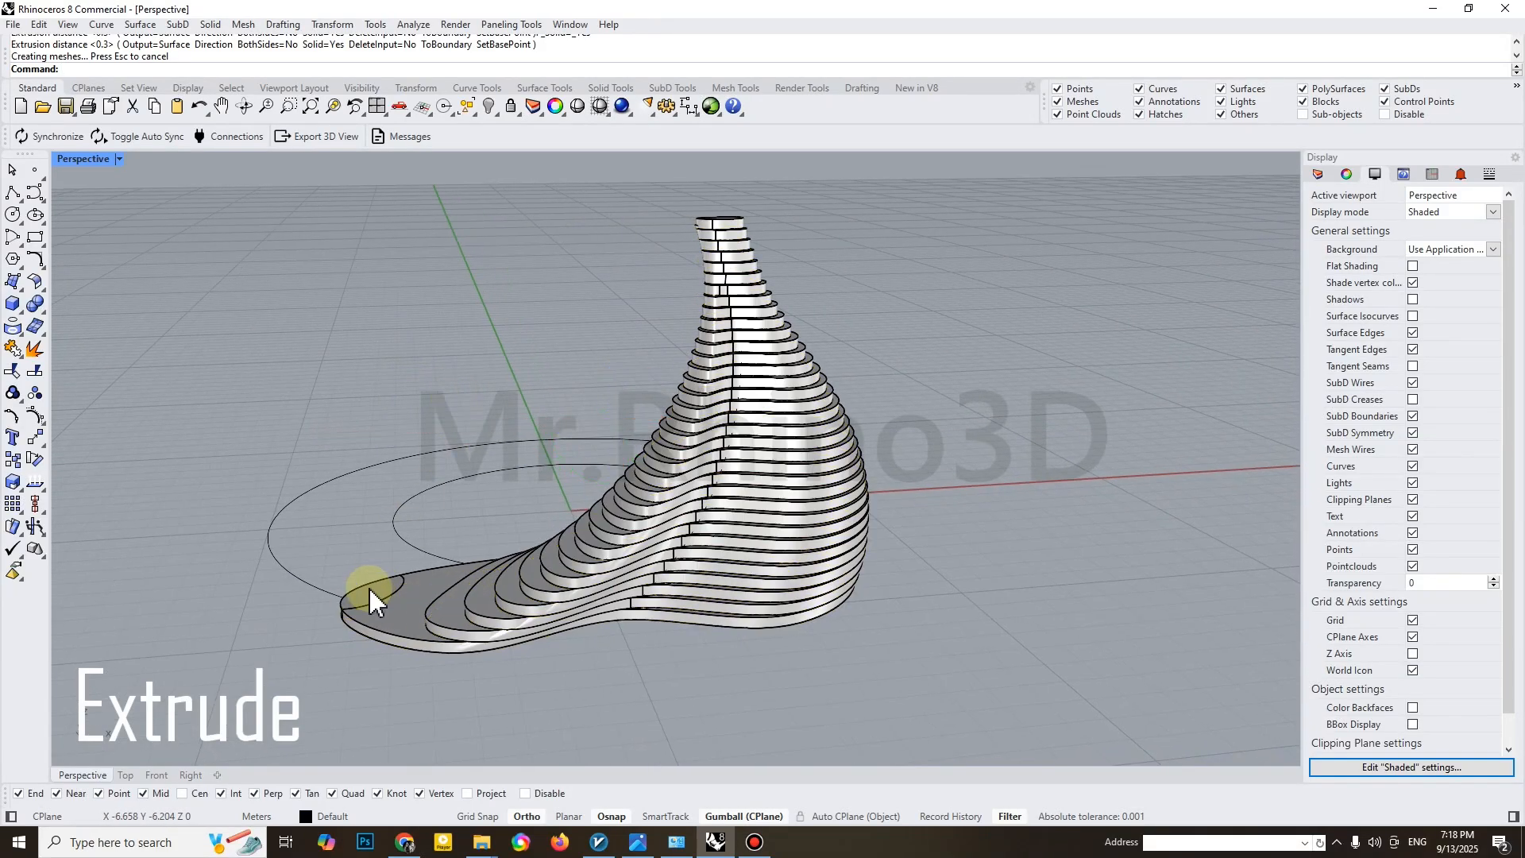
Delete the small stray piece at the outer end of the lowest layer
left_click(372, 596)
left_click(380, 603)
key("Delete")
left_click(442, 598)
right_click_drag(442, 597, 508, 604)
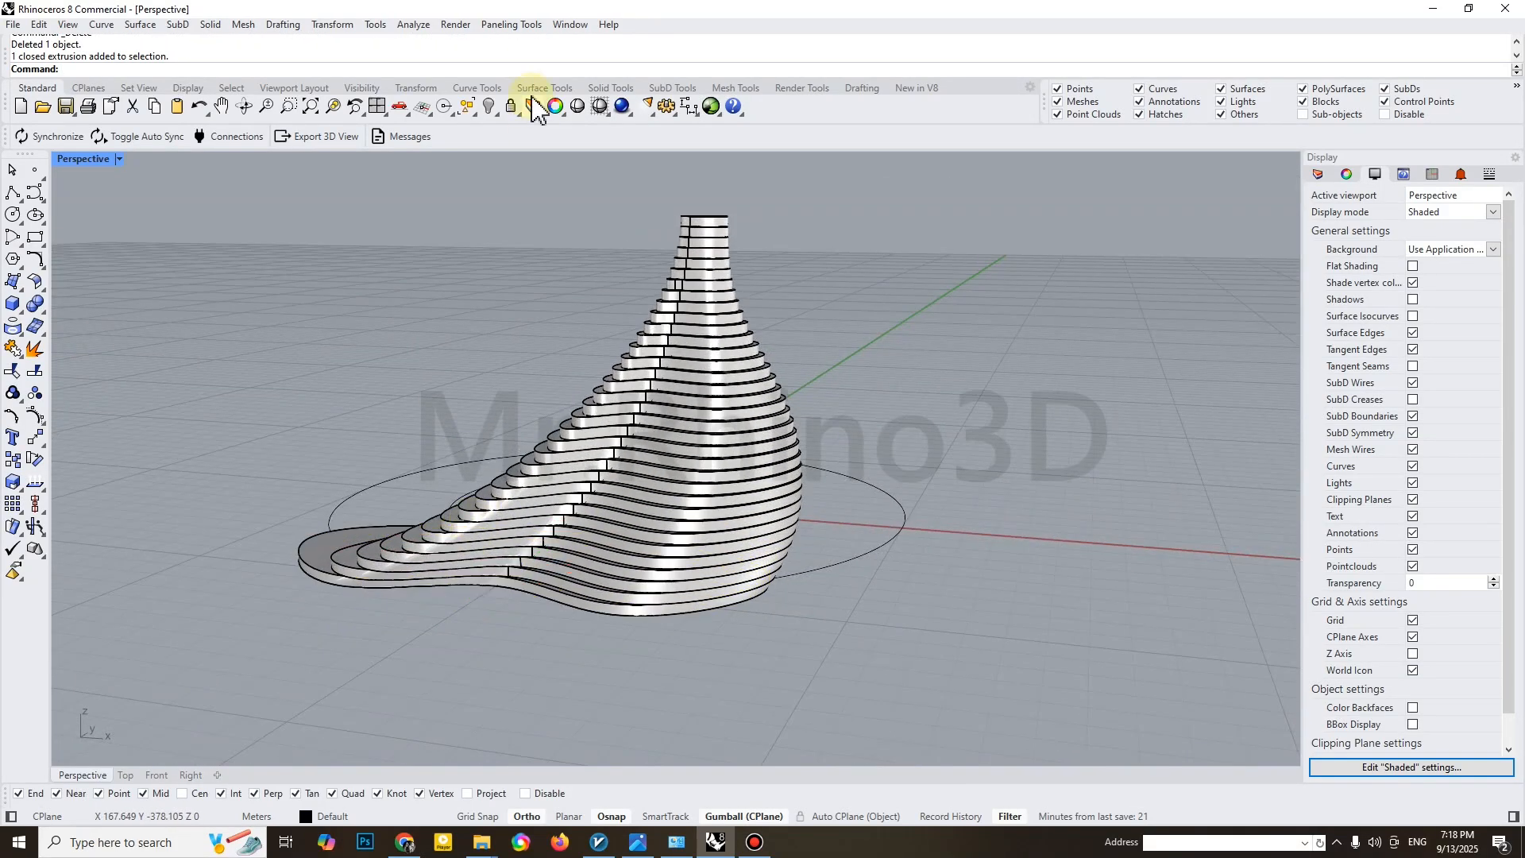
Select the last created extrusions and group them
left_click(473, 112)
left_click(579, 129)
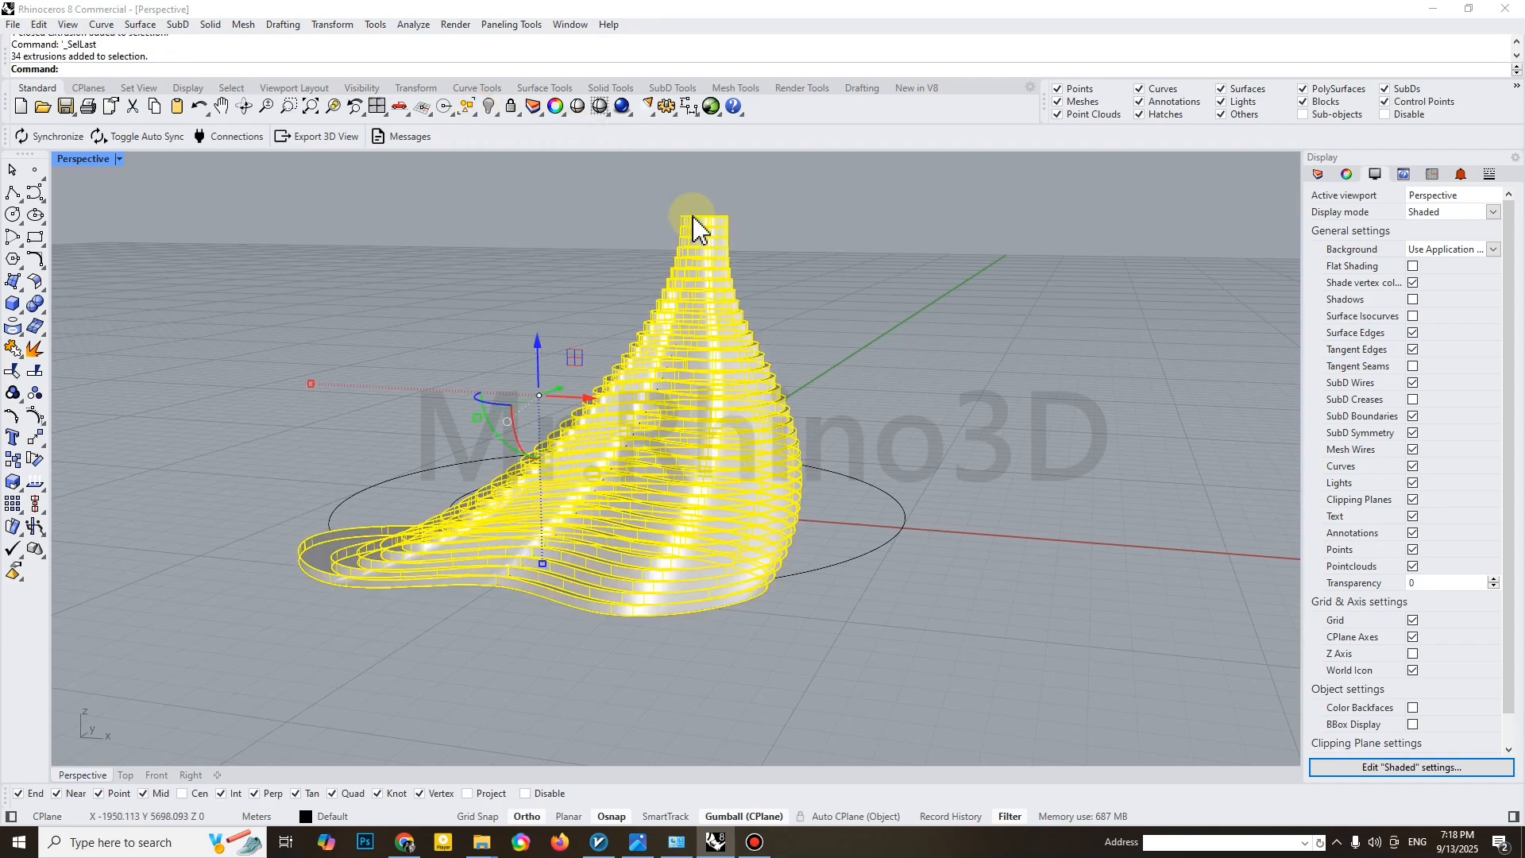
scroll(691, 215, "up", 4)
right_click_drag(710, 221, 722, 293)
key("ctrl+g")
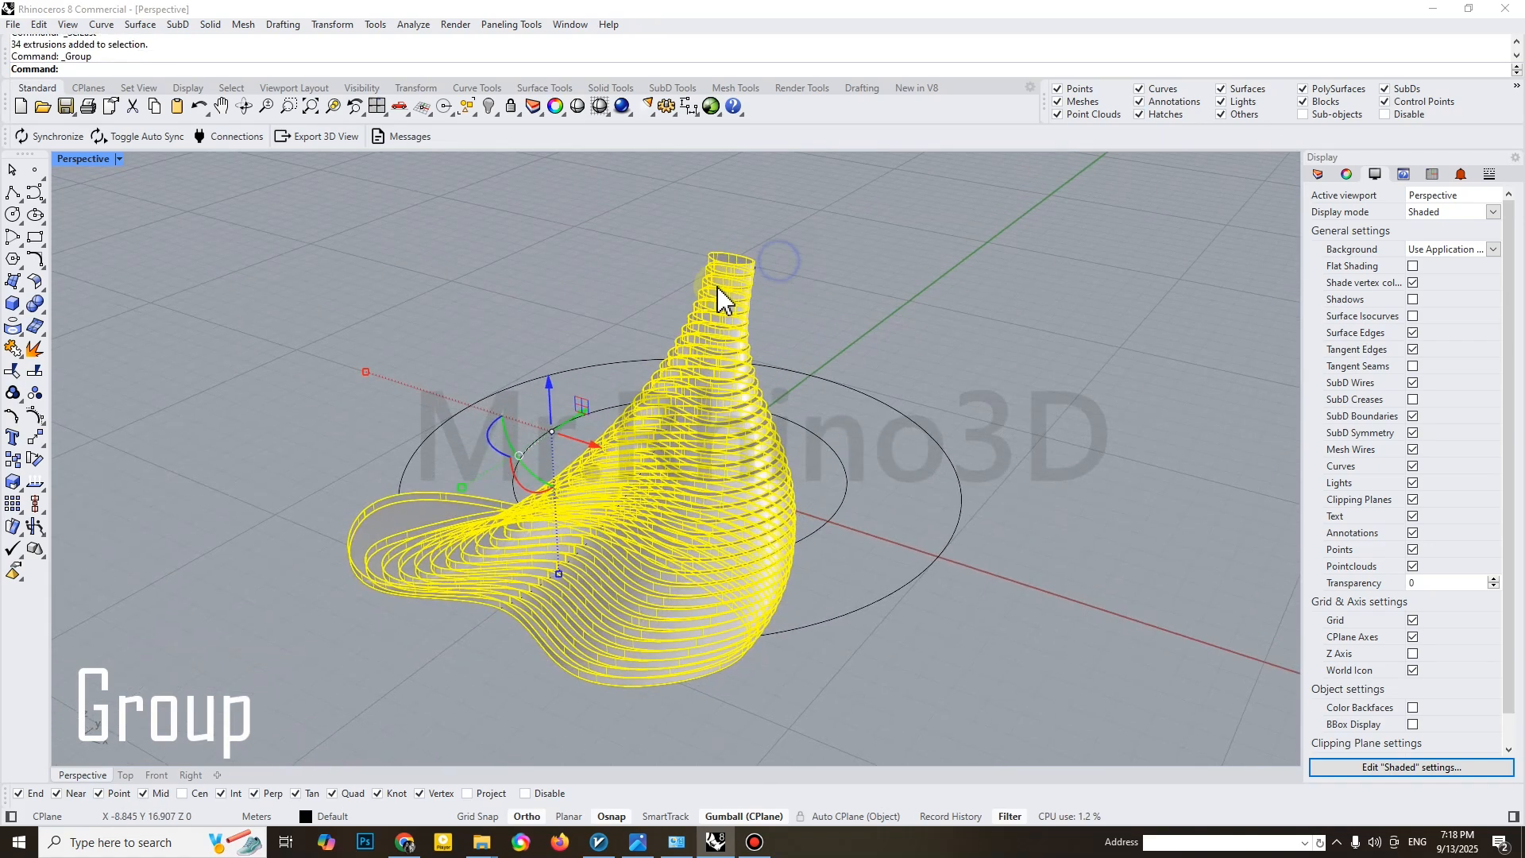
Hide the original swept surface behind the extruded layers
scroll(766, 289, "up", 8)
left_click(756, 251)
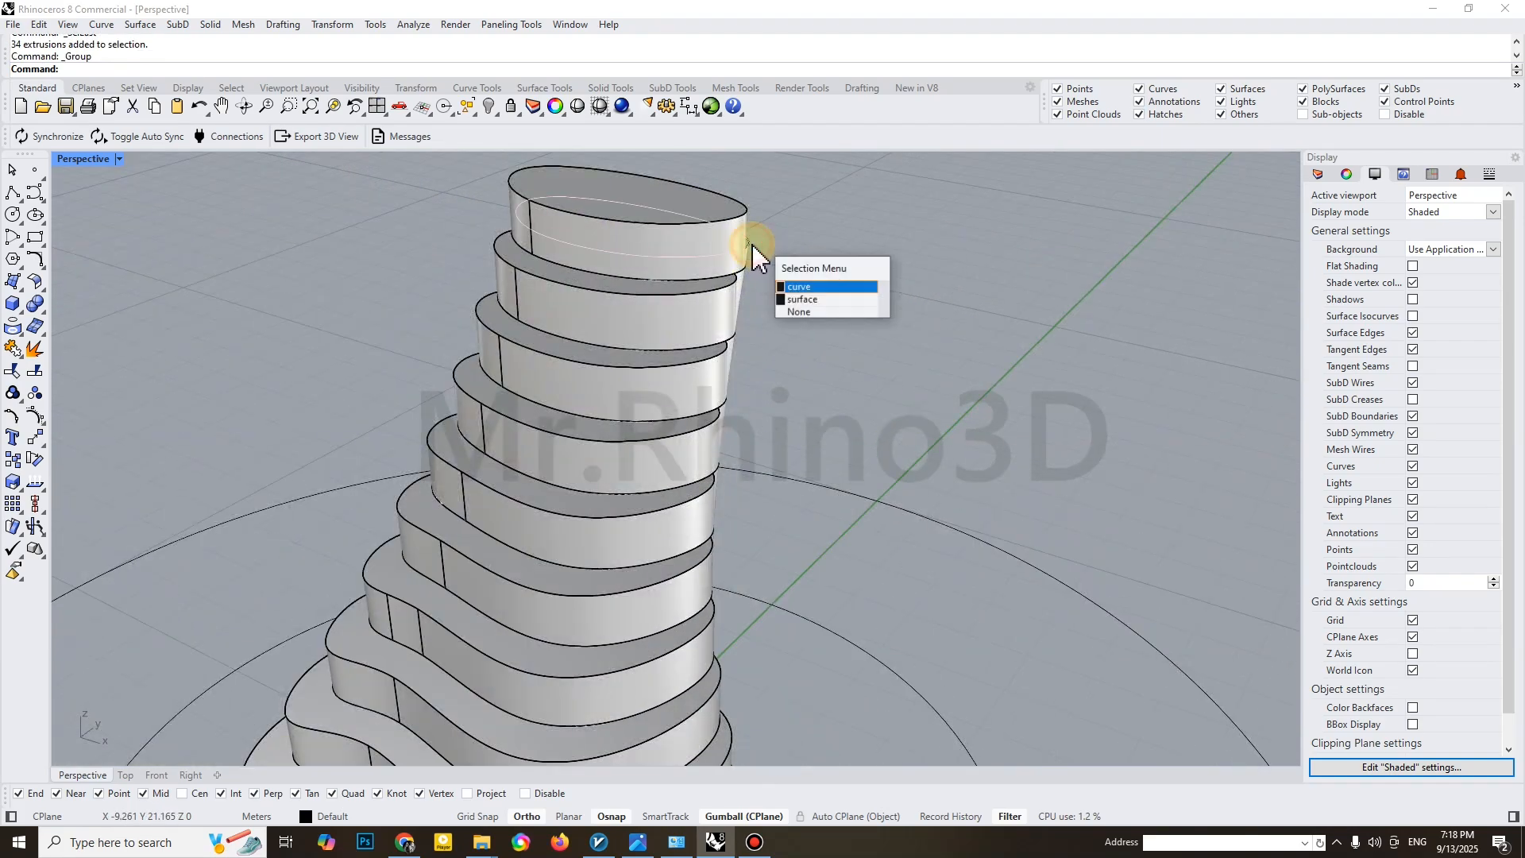
left_click(810, 295)
left_click(490, 107)
scroll(664, 255, "down", 6)
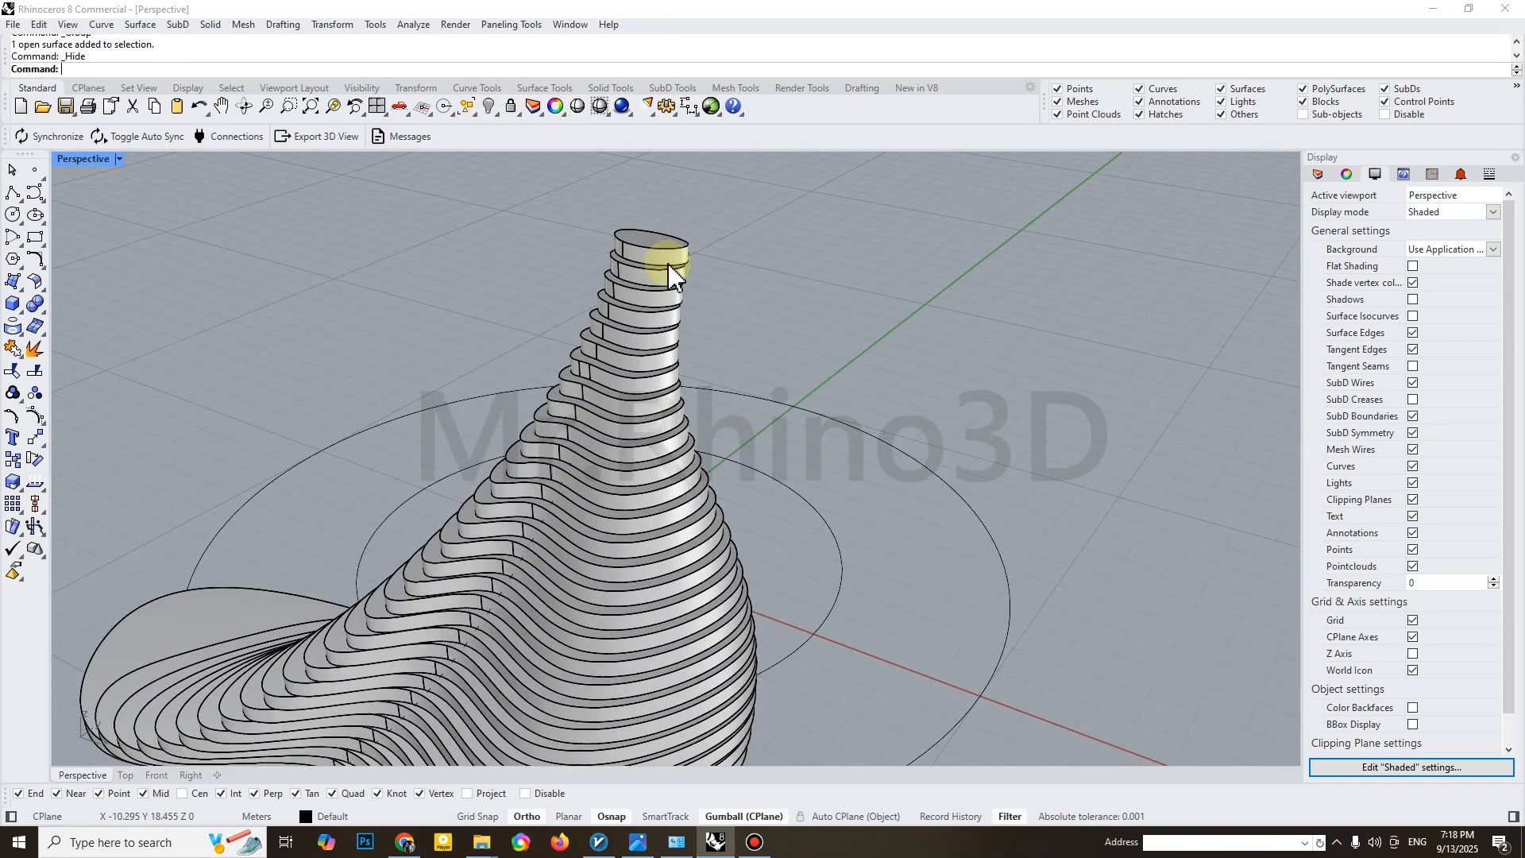
Polar-array the grouped layers about the origin with 4 items over a fill angle of 360 degrees
right_click_drag(671, 280, 674, 397)
left_click(664, 246)
type("A")
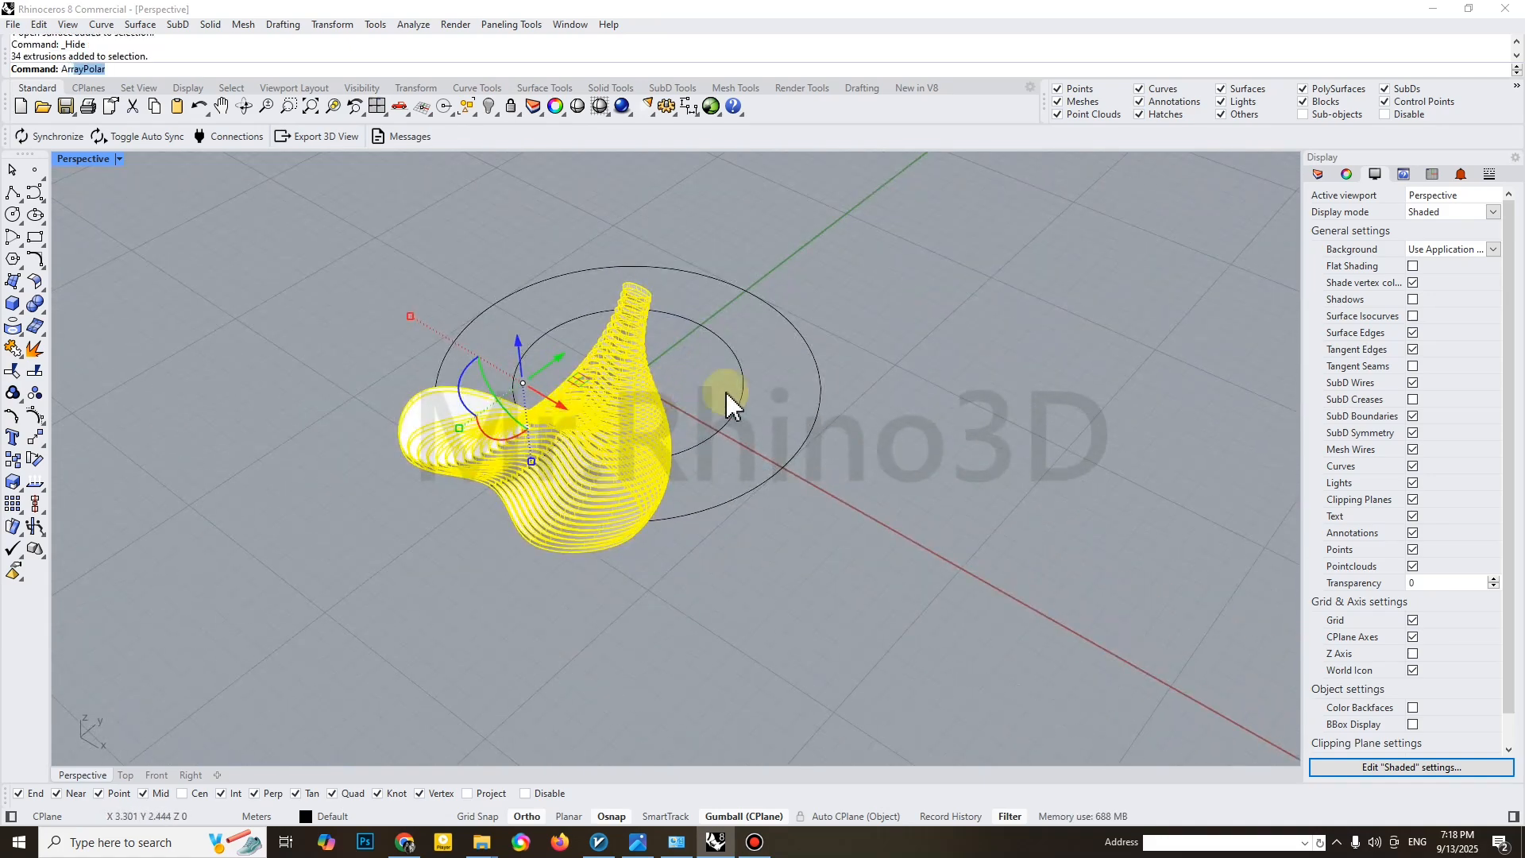
type("rr")
key("Return")
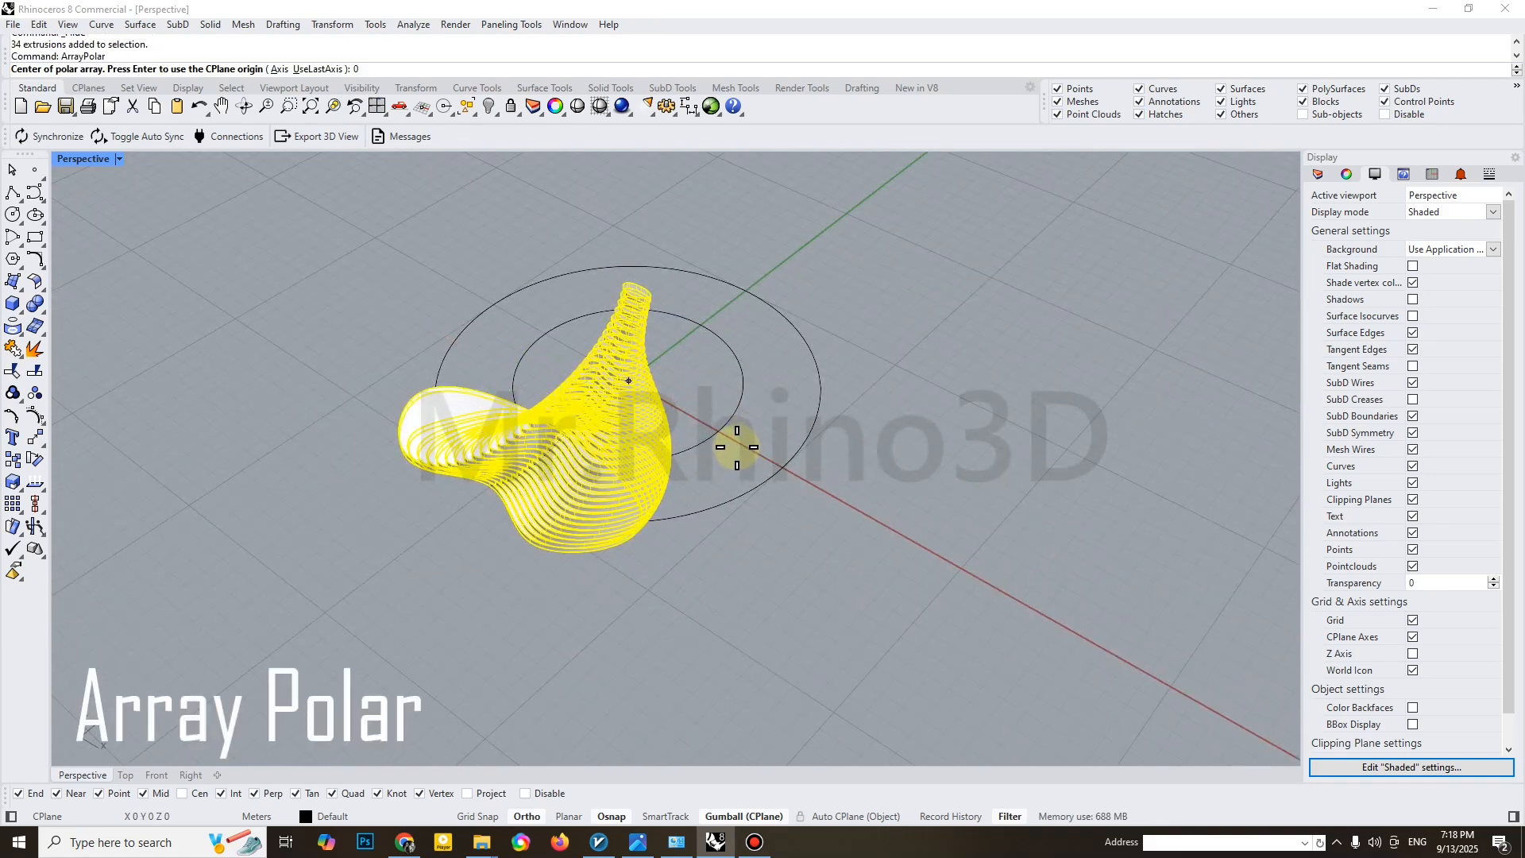
type("0")
key("Return")
key("Return")
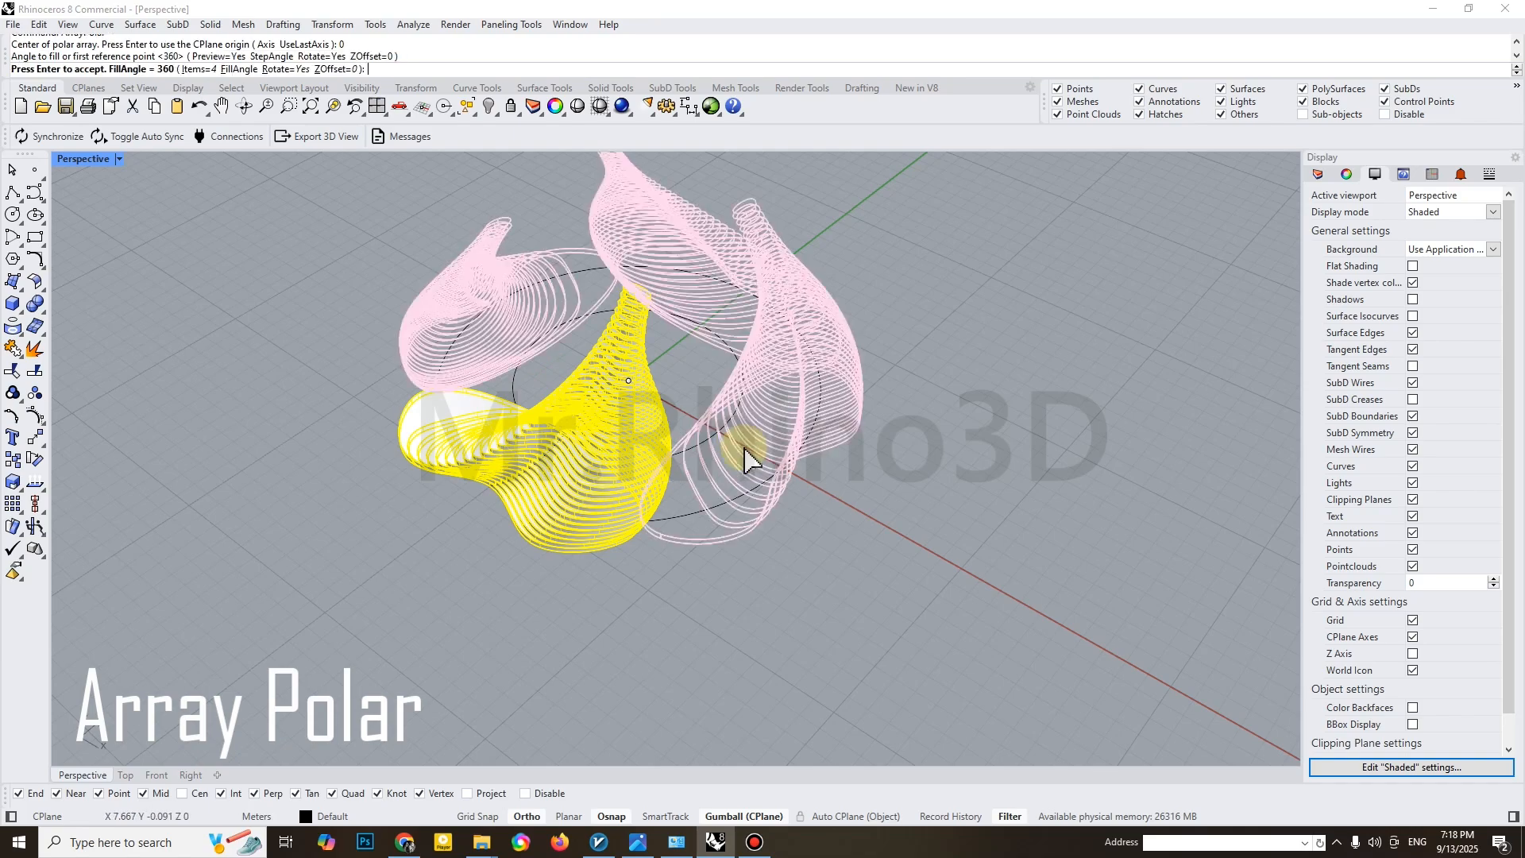
key("Return")
right_click_drag(722, 426, 865, 349)
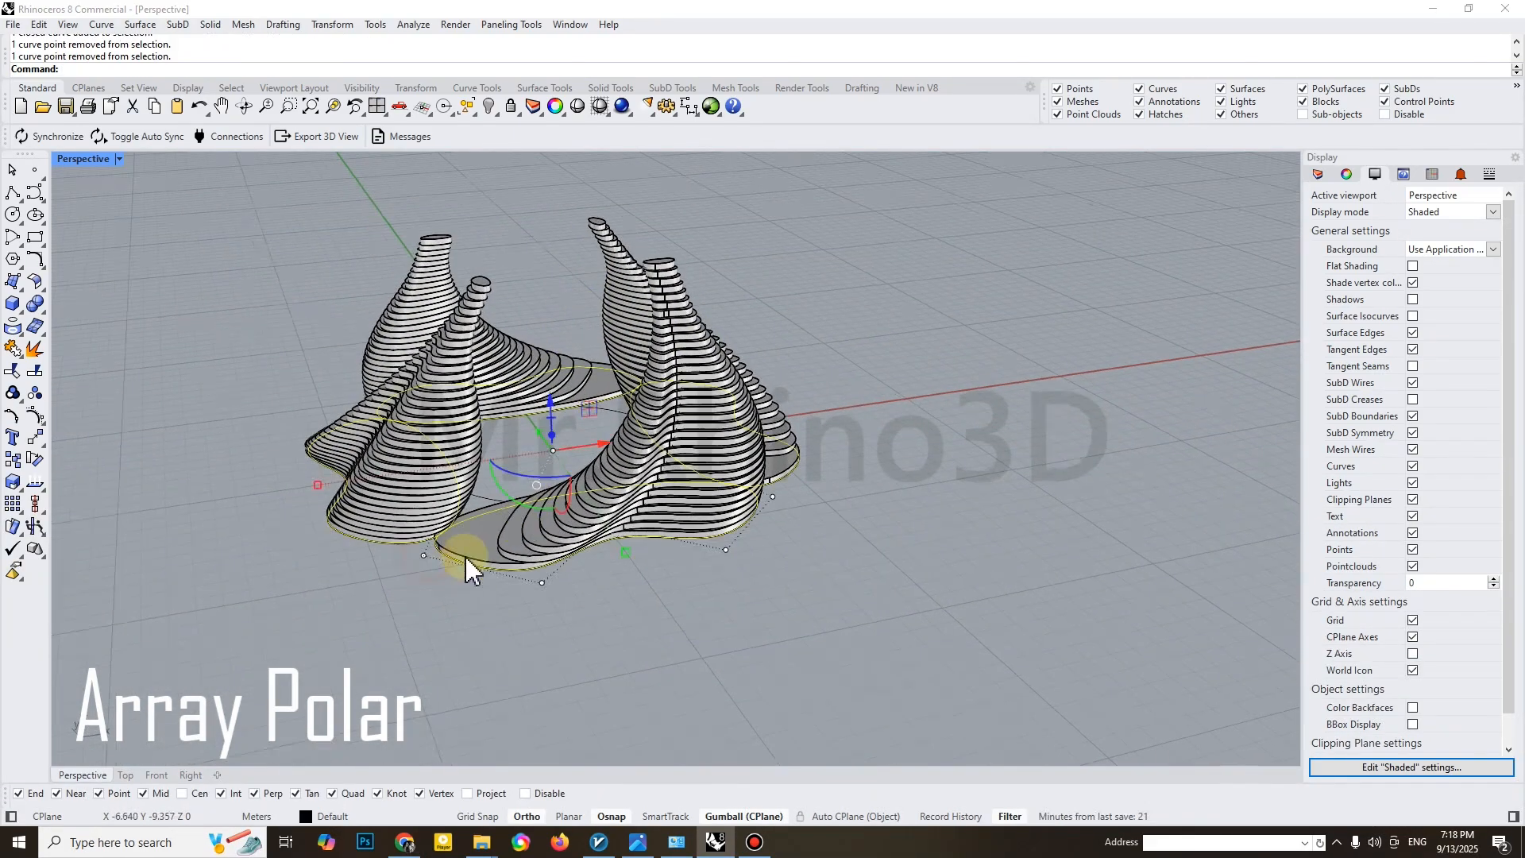
Try to scale one form's base outline curve by a factor of 2, and undo it
right_click_drag(465, 556, 548, 492)
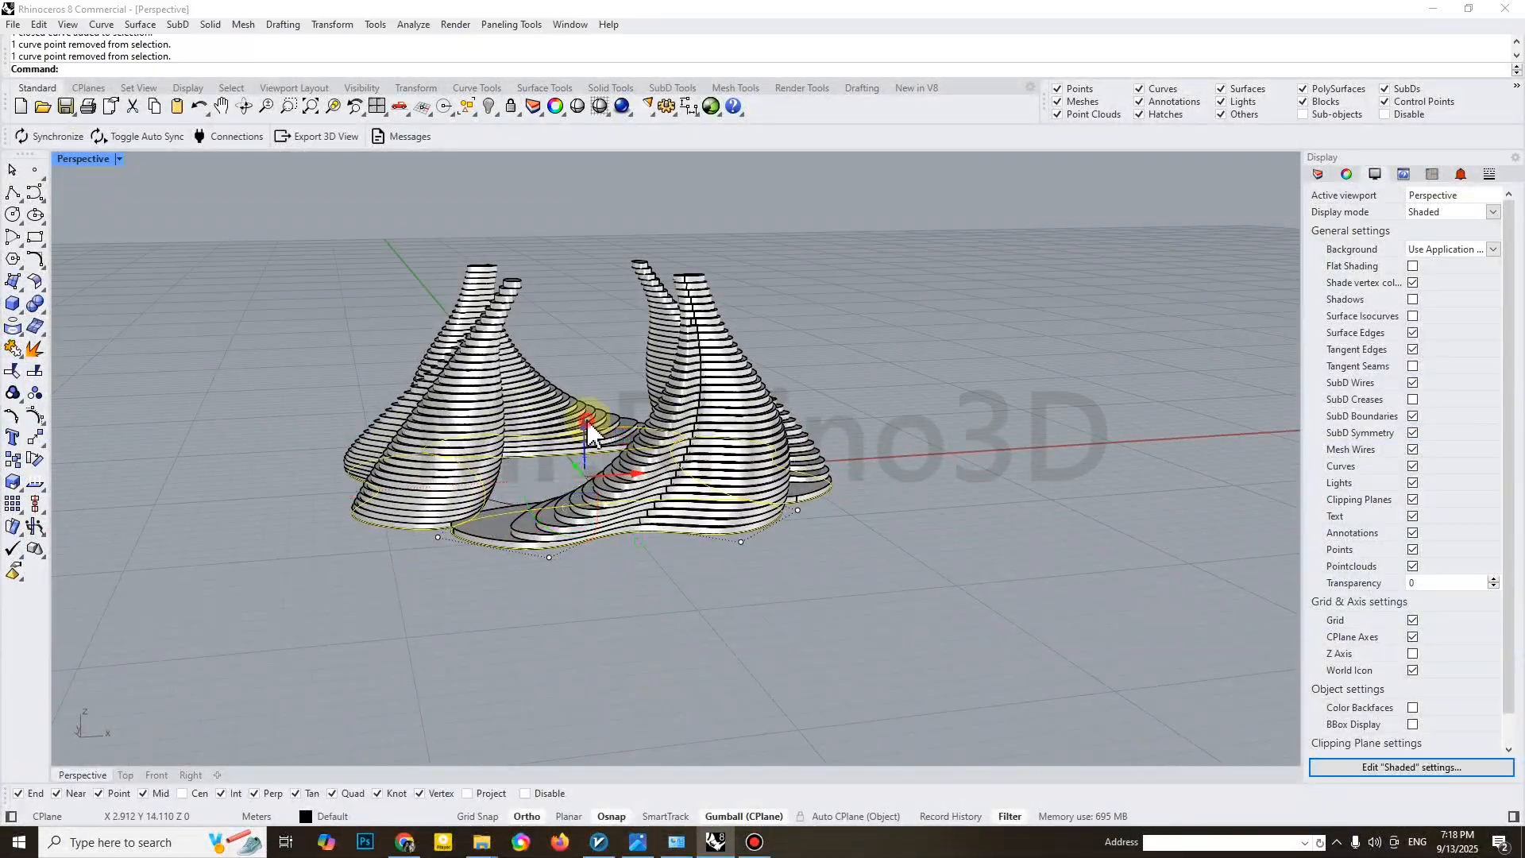
right_click_drag(600, 424, 689, 390)
right_click_drag(675, 464, 657, 552)
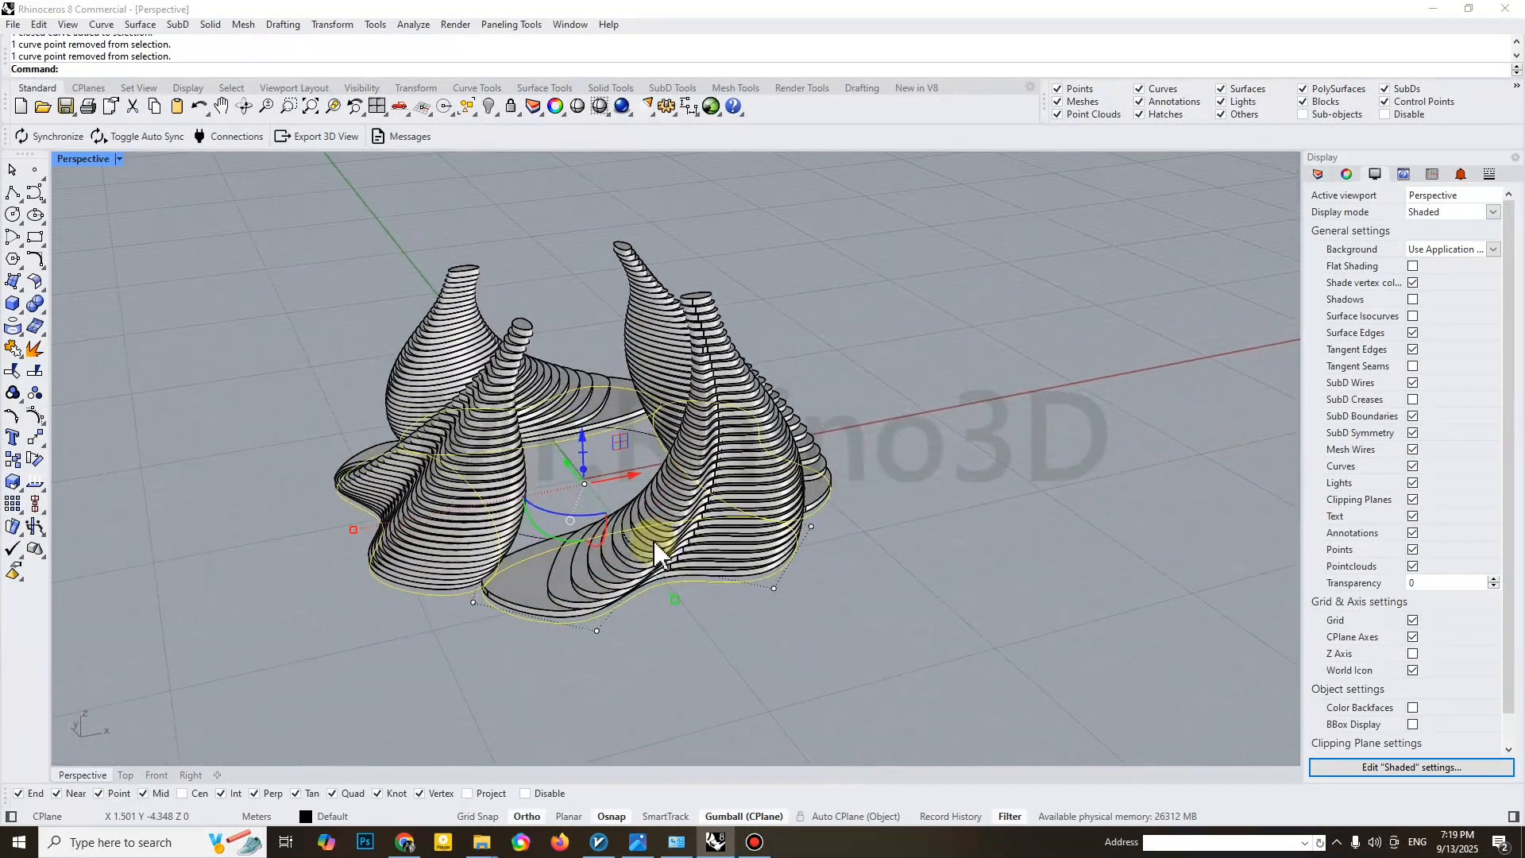
scroll(559, 561, "up", 5)
left_click(518, 654)
left_click(468, 605, "shift")
type("2")
key("Return")
key("ctrl+z")
Scale the base outline curves of two neighbouring forms by a factor of 1.1 each
type("1.1")
key("Return")
right_click_drag(503, 601, 556, 532)
left_click(317, 475)
left_click(510, 484, "shift")
type("1.1")
key("Return")
scroll(515, 482, "down", 3)
Scale the next form's base outline curve by a factor of 1.1
right_click_drag(515, 482, 445, 469)
left_click(761, 522)
right_click_drag(649, 509, 714, 587)
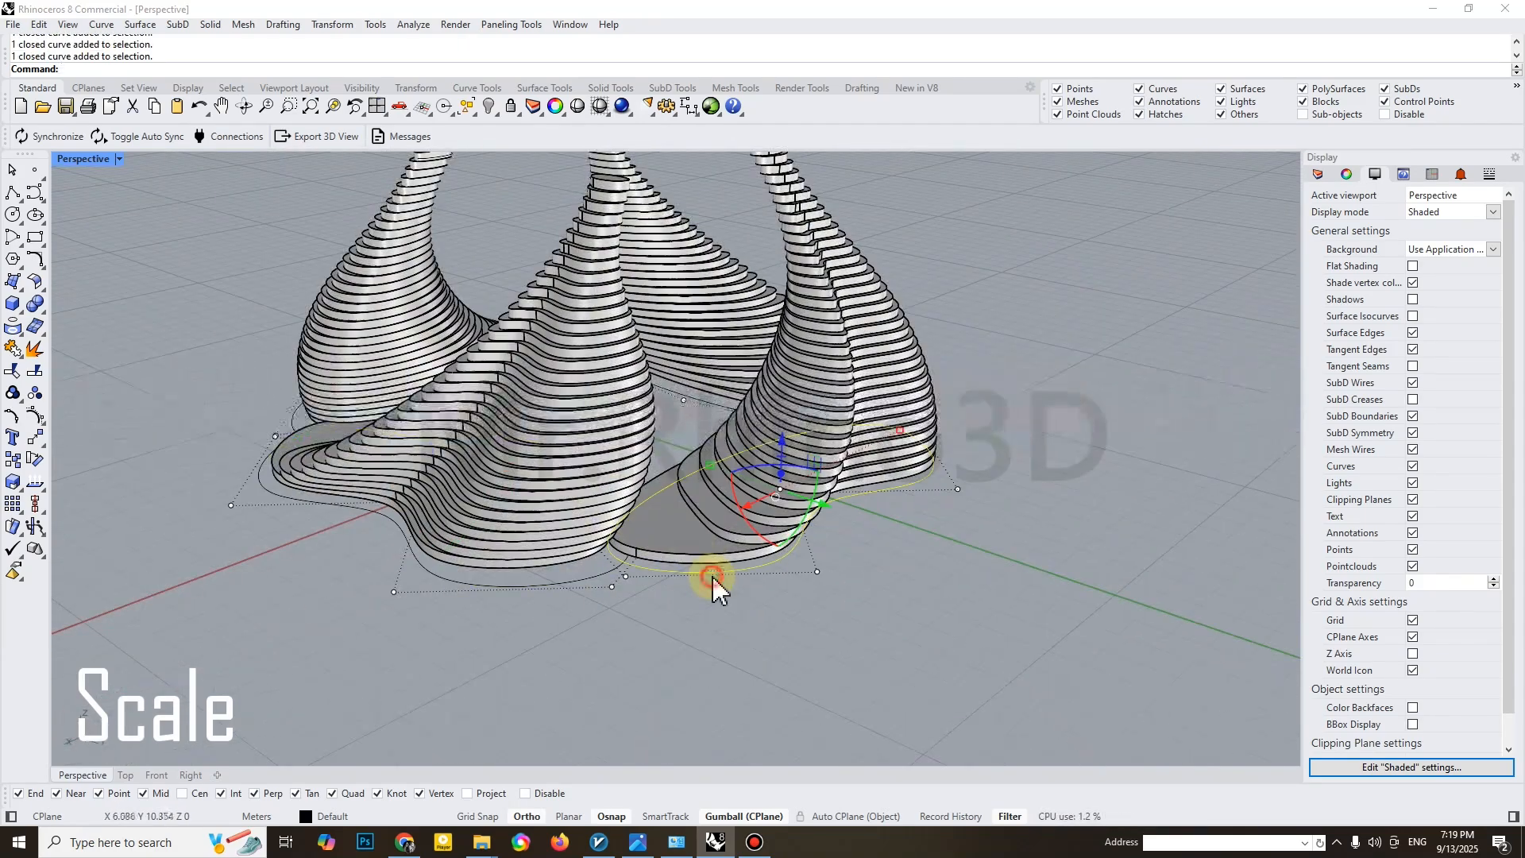
type("1.1")
key("Return")
Start a Curve Boolean on the four enlarged base outlines and pick the regions around the first overlap
left_click(603, 596)
left_click(656, 580, "shift")
mouse_move(656, 580)
right_mouse_down()
mouse_move(534, 442)
mouse_move(545, 499)
right_mouse_up()
type("curvebo")
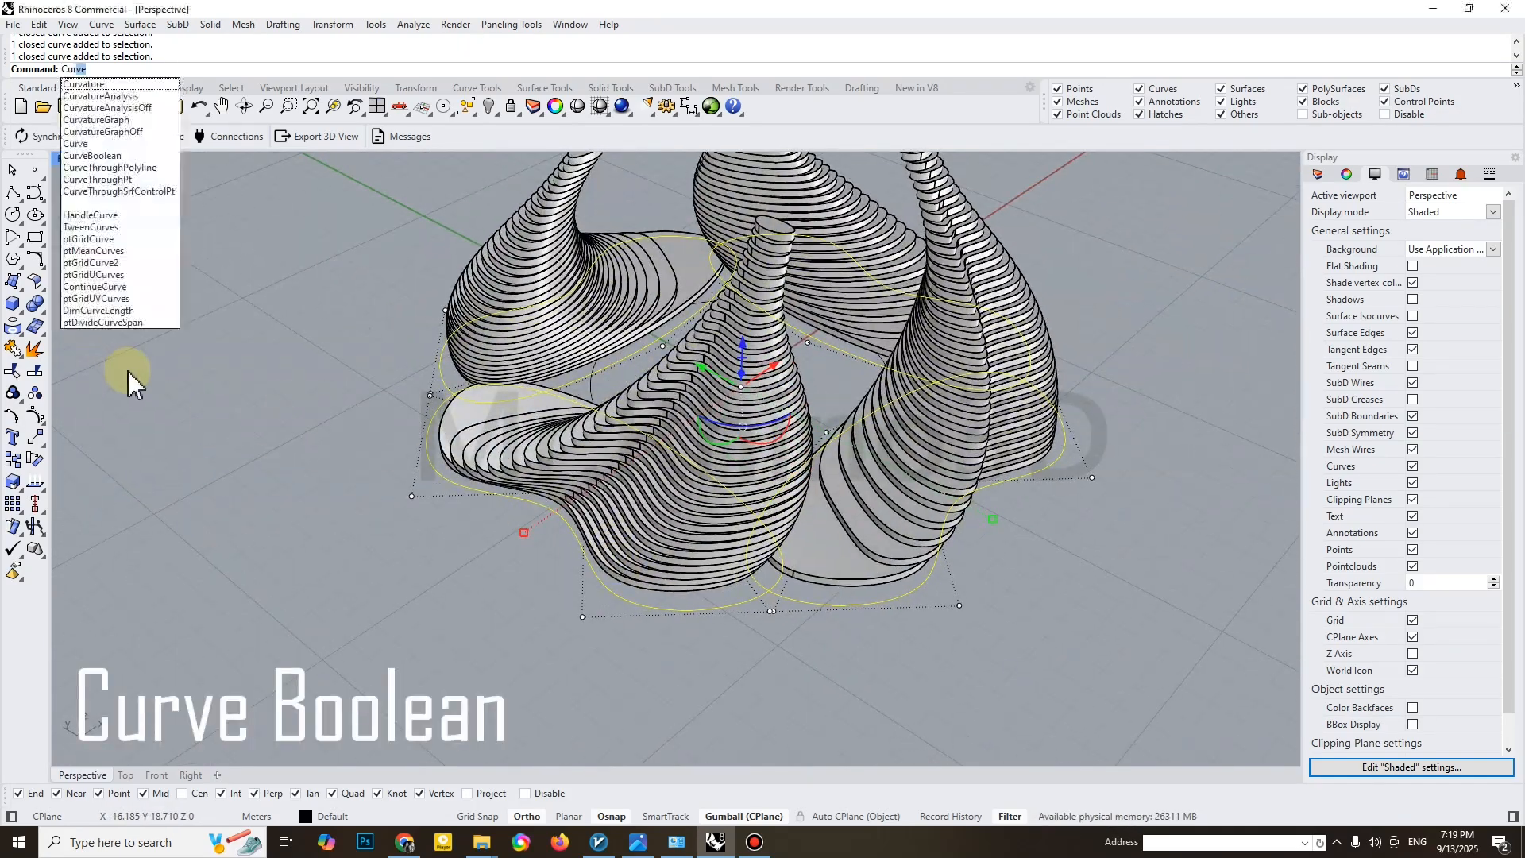
key("Return")
scroll(732, 586, "up", 4)
left_click(732, 584)
left_click(790, 582)
left_click(821, 579)
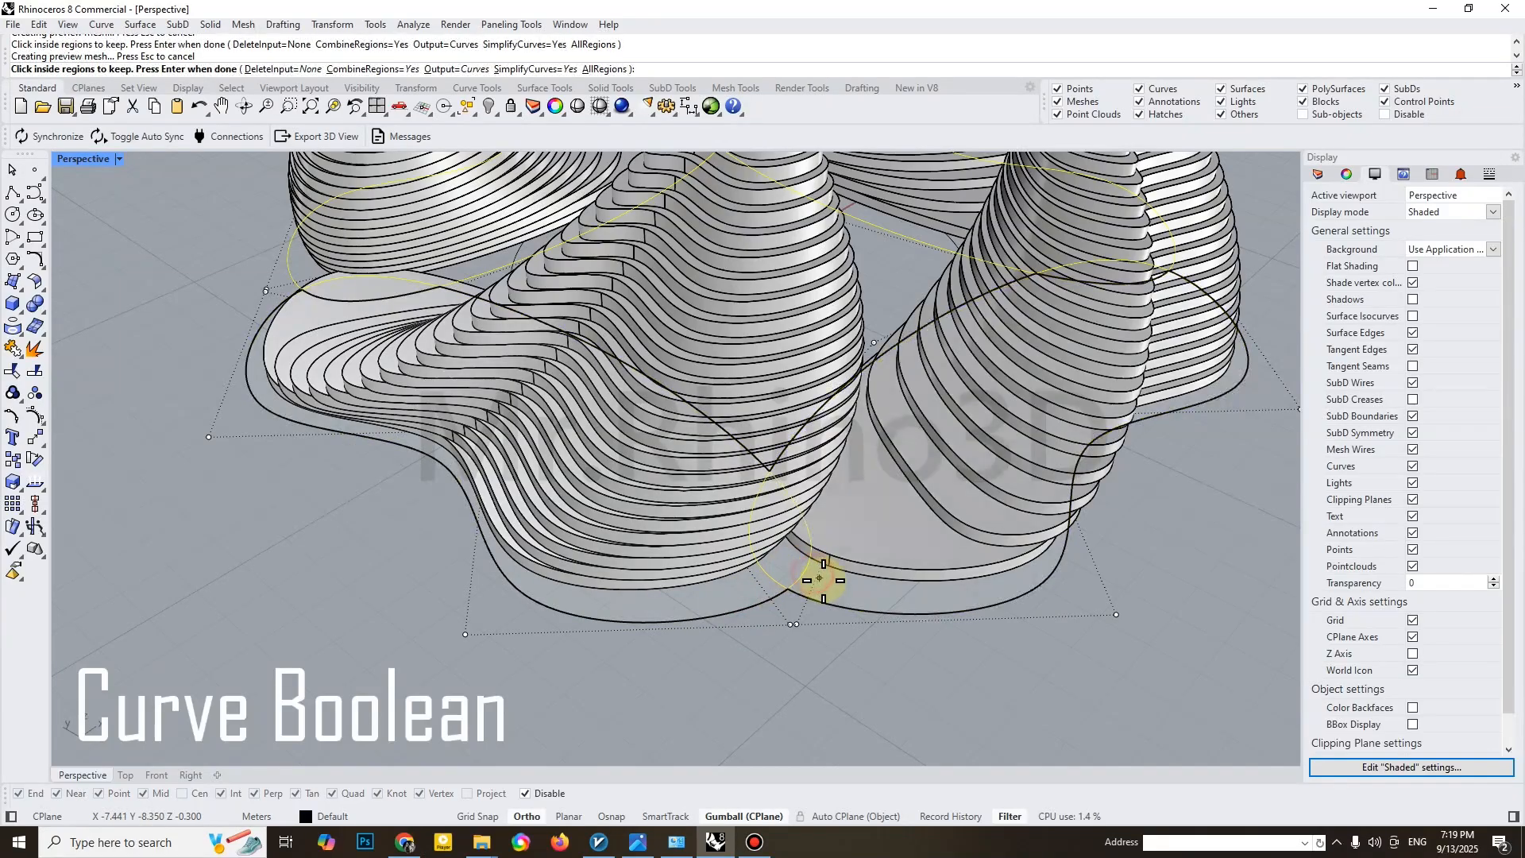
Pick the remaining outline and overlap regions around the ring to keep and finish the Curve Boolean
scroll(826, 578, "down", 4)
right_click_drag(1041, 531, 725, 575)
scroll(469, 601, "up", 3)
left_click(466, 602)
scroll(531, 605, "down", 3)
mouse_move(531, 605)
right_mouse_down()
mouse_move(680, 572)
mouse_move(666, 550)
mouse_move(560, 548)
mouse_move(689, 541)
right_mouse_up()
left_click(651, 553)
left_click(645, 560)
scroll(645, 560, "down", 4)
scroll(804, 512, "up", 4)
right_click_drag(804, 512, 681, 567)
left_click(638, 520)
key("Return")
Move the merged outer and inner outlines away from the forms by -50 m along the X axis
scroll(691, 620, "down", 4)
mouse_move(691, 623)
right_mouse_down()
mouse_move(732, 561)
mouse_move(469, 513)
right_mouse_up()
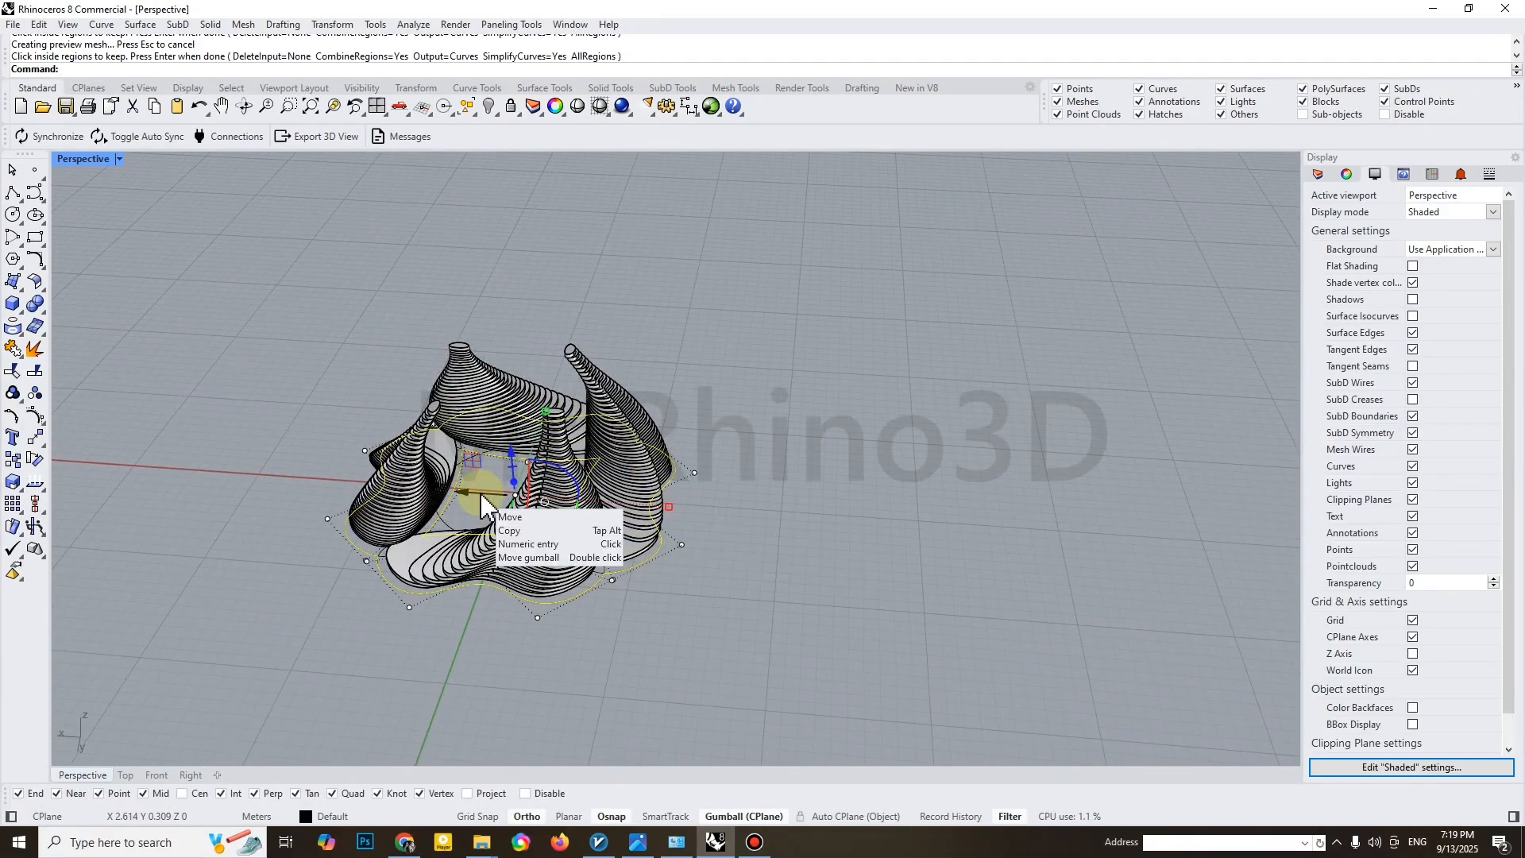
mouse_move(480, 493)
right_mouse_down()
mouse_move(487, 602)
mouse_move(482, 501)
right_mouse_up()
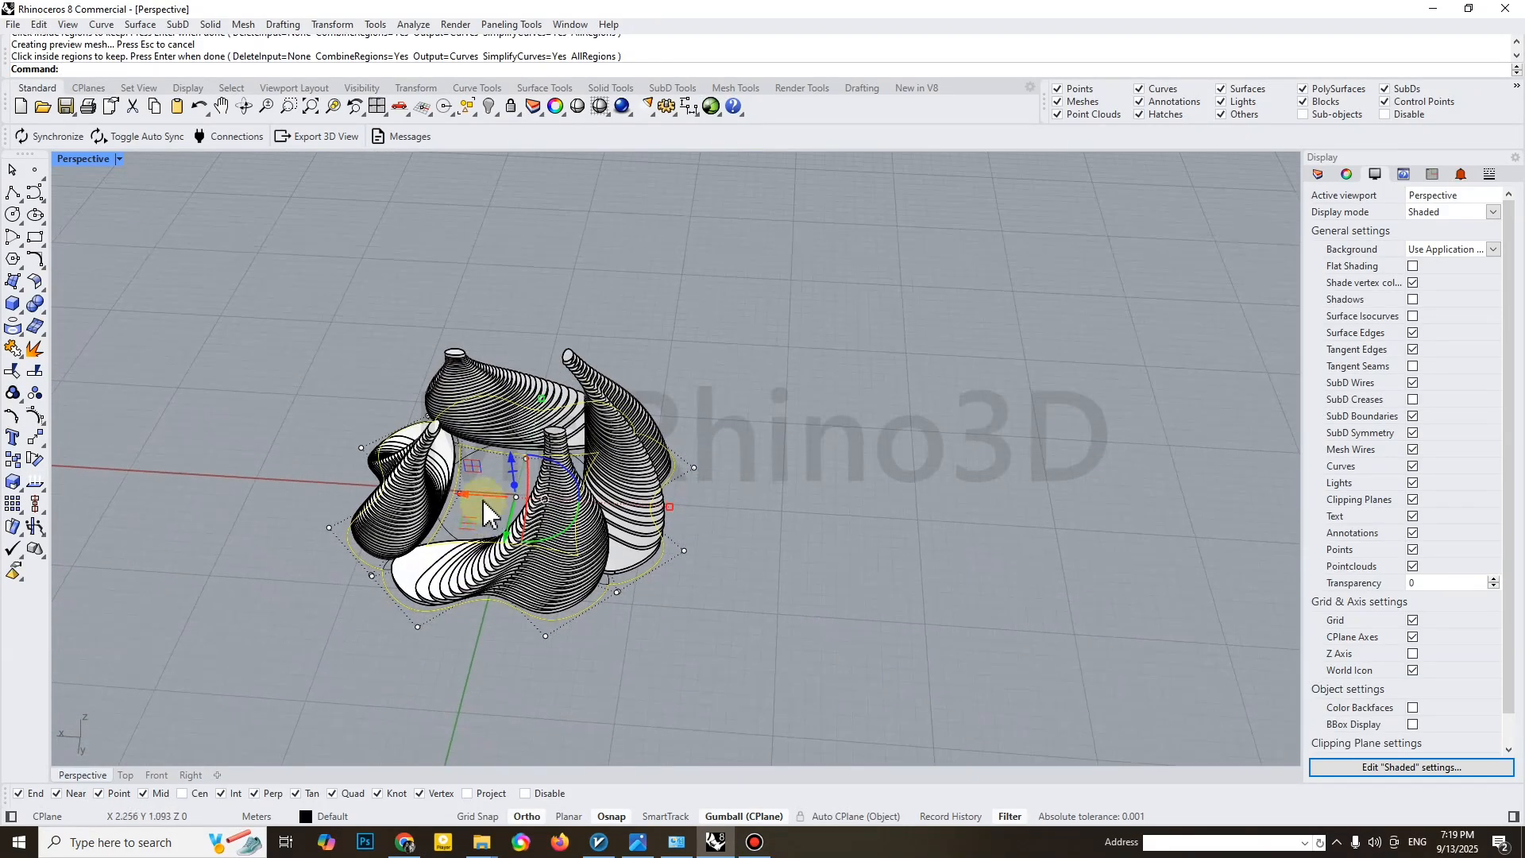
left_click(474, 496)
type("-50")
key("Return")
Delete the control points at the sharp corners of the inner outline to round it
right_click_drag(921, 540, 621, 524, "shift")
left_click(621, 523)
scroll(885, 549, "up", 2)
left_click(889, 583)
right_click_drag(798, 586, 678, 580, "shift")
left_click(639, 584)
key("Delete")
left_click(660, 450)
key("Delete")
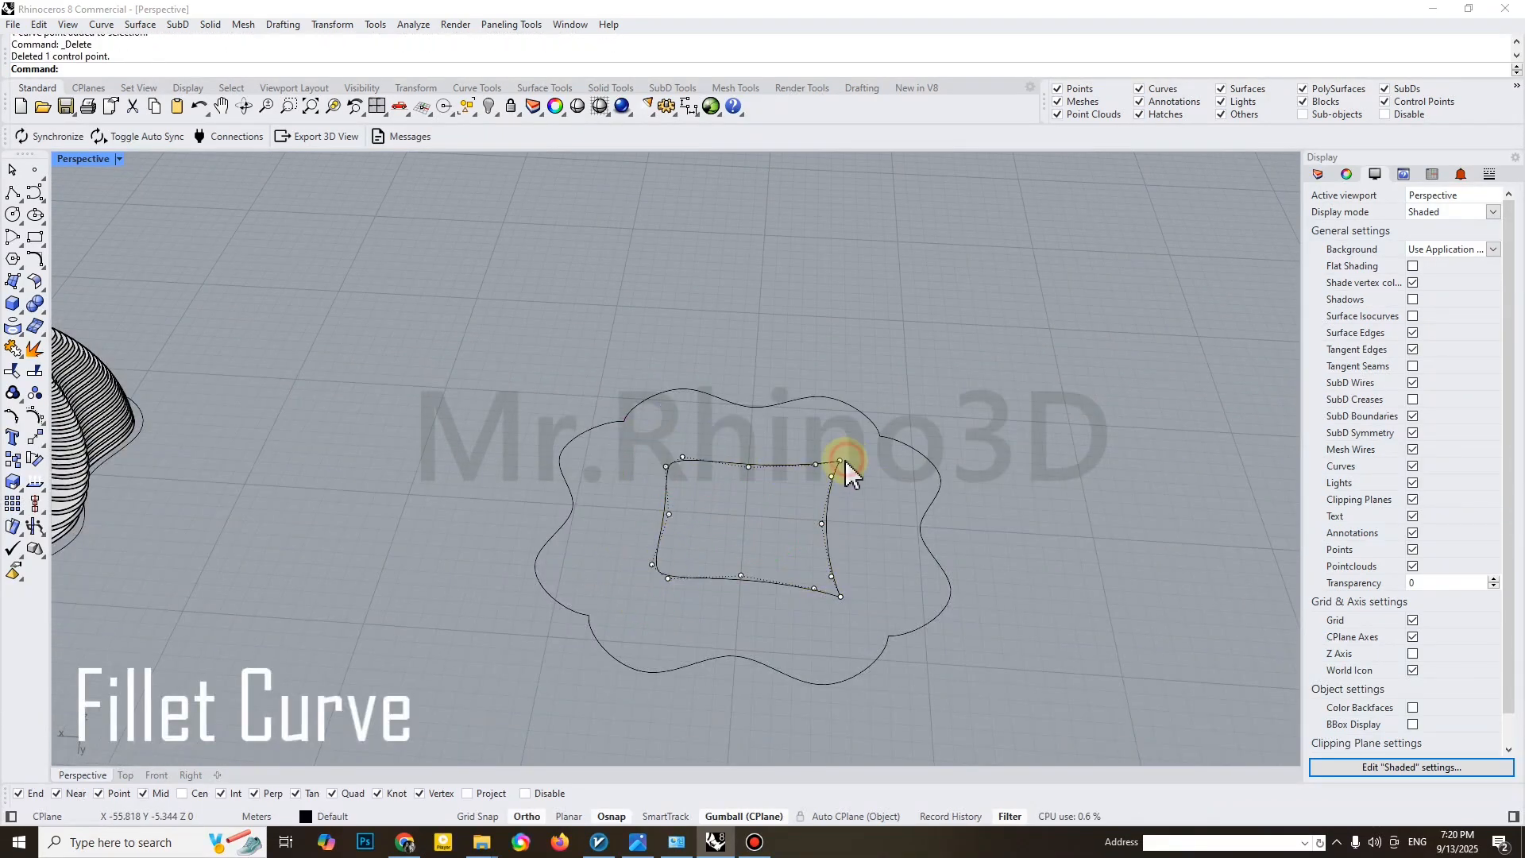
left_click(842, 594)
key("Delete")
Smooth one cusp of the outer outline by deleting the two control points at it, undoing a misjudged deletion
left_click(911, 635)
scroll(883, 632, "up", 6)
left_click(883, 629)
key("Delete")
scroll(728, 637, "down", 4)
scroll(818, 642, "up", 3)
left_click_drag(795, 616, 857, 650)
key("ctrl+z")
left_click_drag(788, 564, 829, 613)
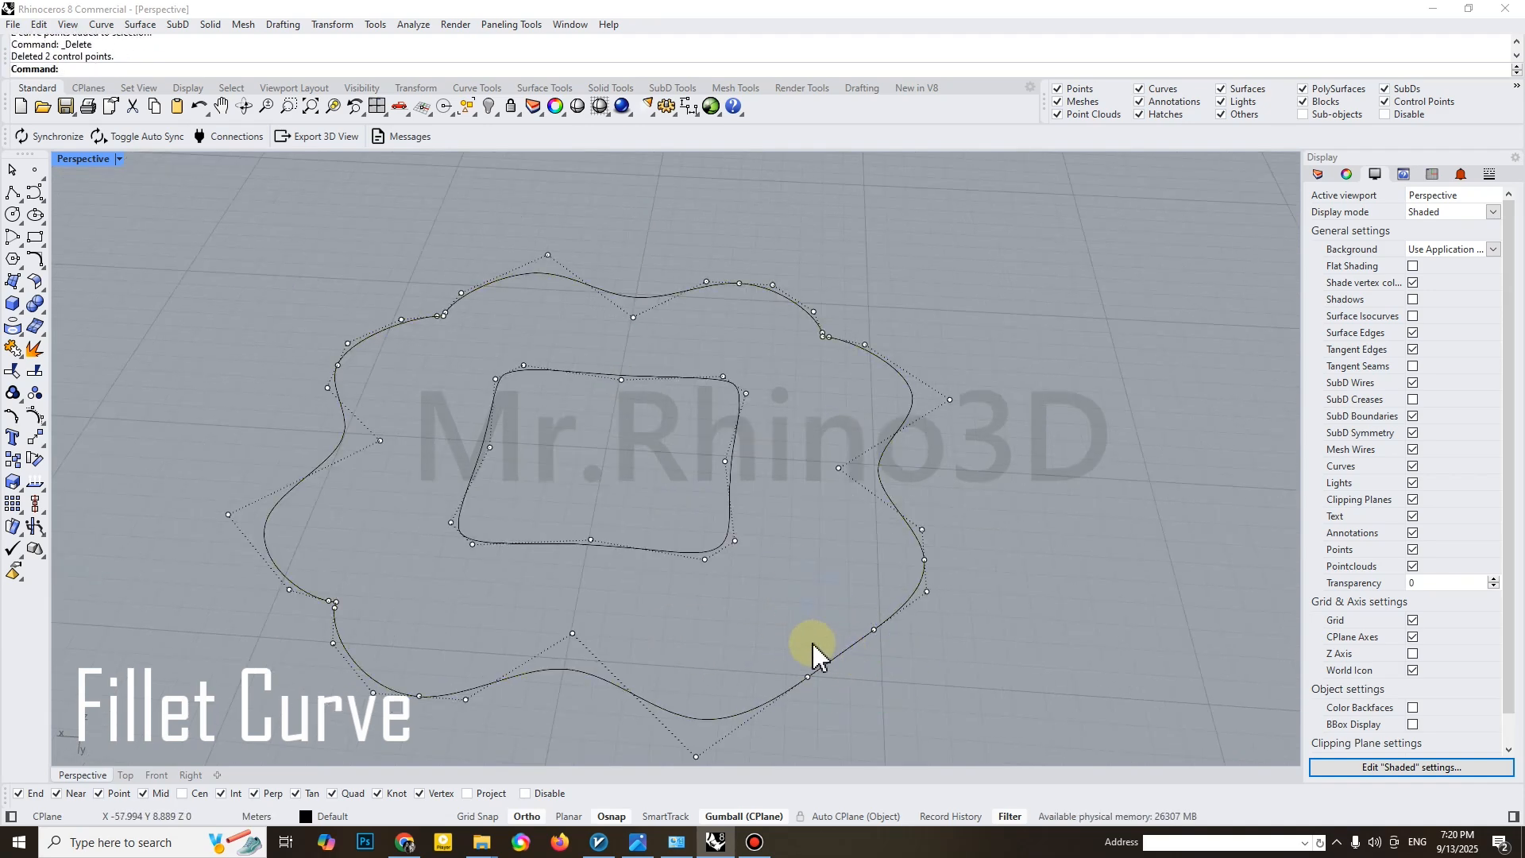
Undo the last control point deletion and remove one control point from the outer outline instead
scroll(786, 631, "down", 3)
scroll(760, 607, "down", 3)
key("ctrl+z")
scroll(660, 606, "up", 4)
left_click(548, 616)
key("Delete")
scroll(548, 416, "up", 6)
scroll(1064, 398, "down", 8)
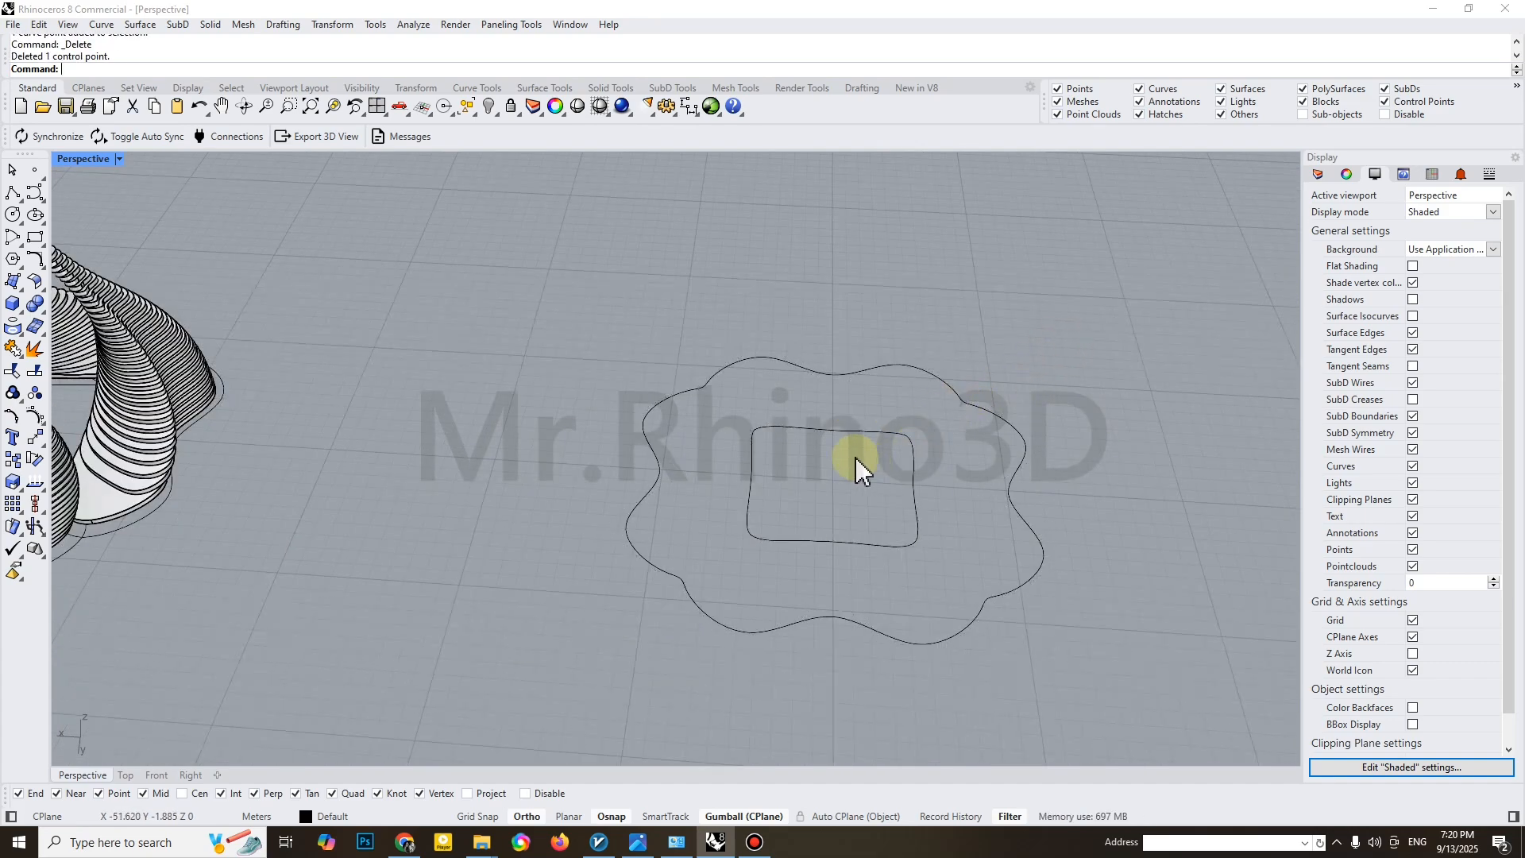
Extrude the outer and inner outlines together straight up by 0.3 m as a solid base ring
scroll(727, 456, "down", 4)
right_click_drag(817, 455, 762, 468)
left_click_drag(926, 368, 743, 459)
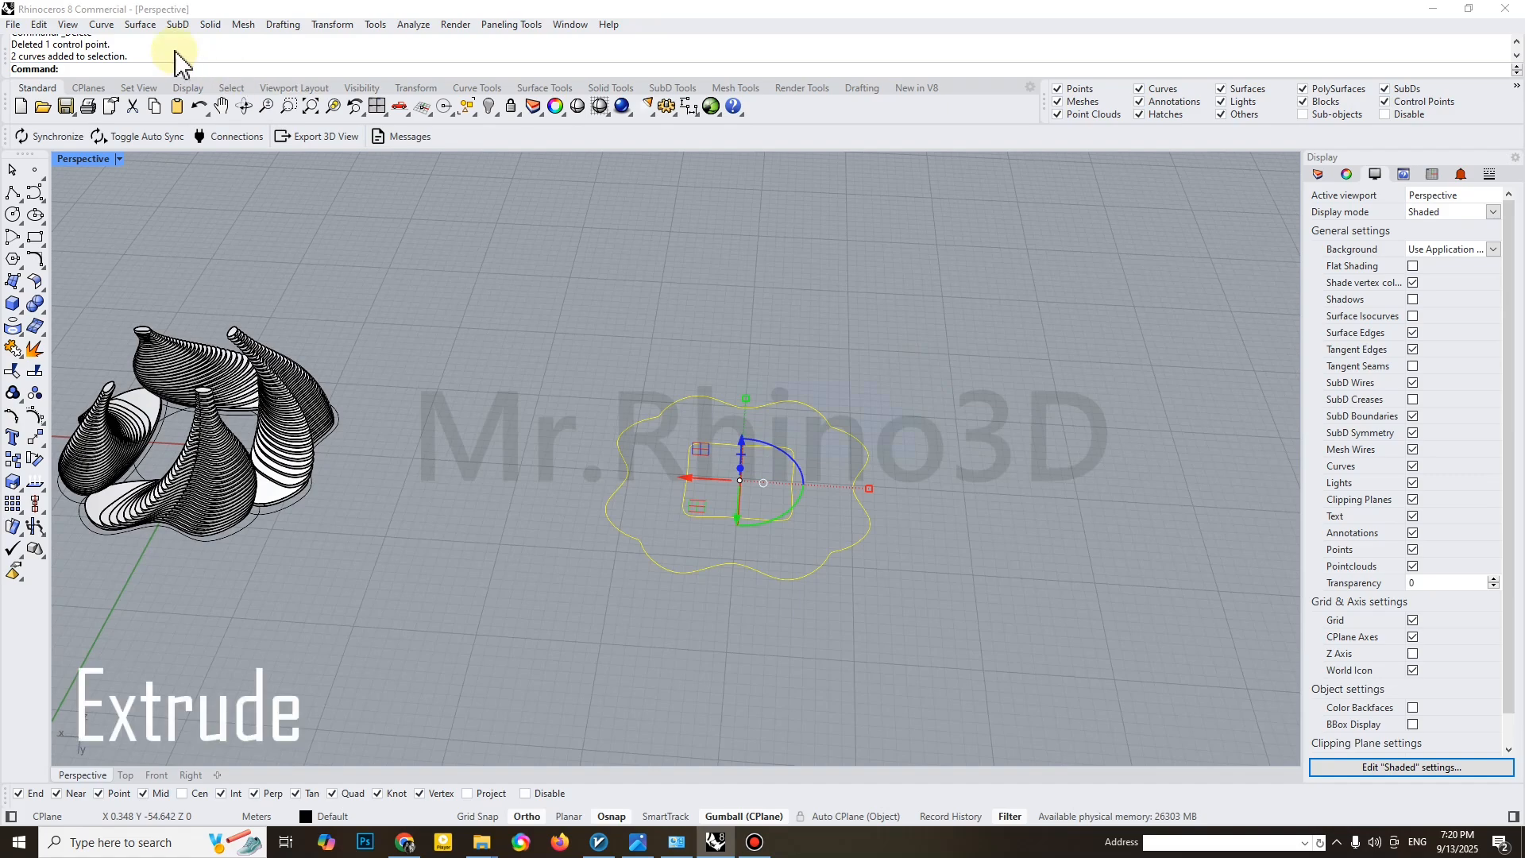
left_click(210, 25)
mouse_move(325, 310)
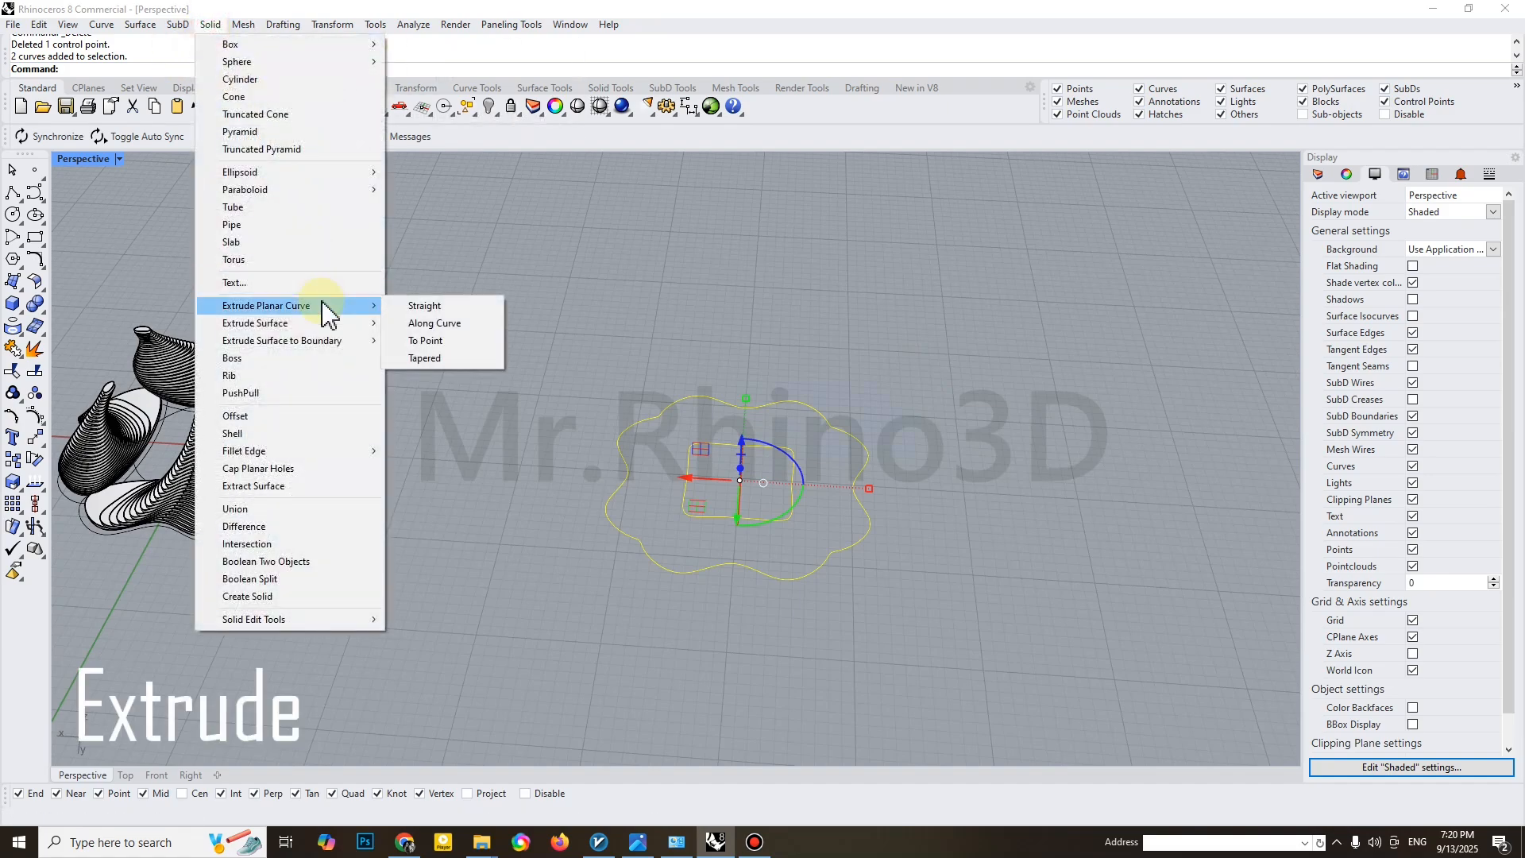
left_click(412, 307)
type(".3")
key("Return")
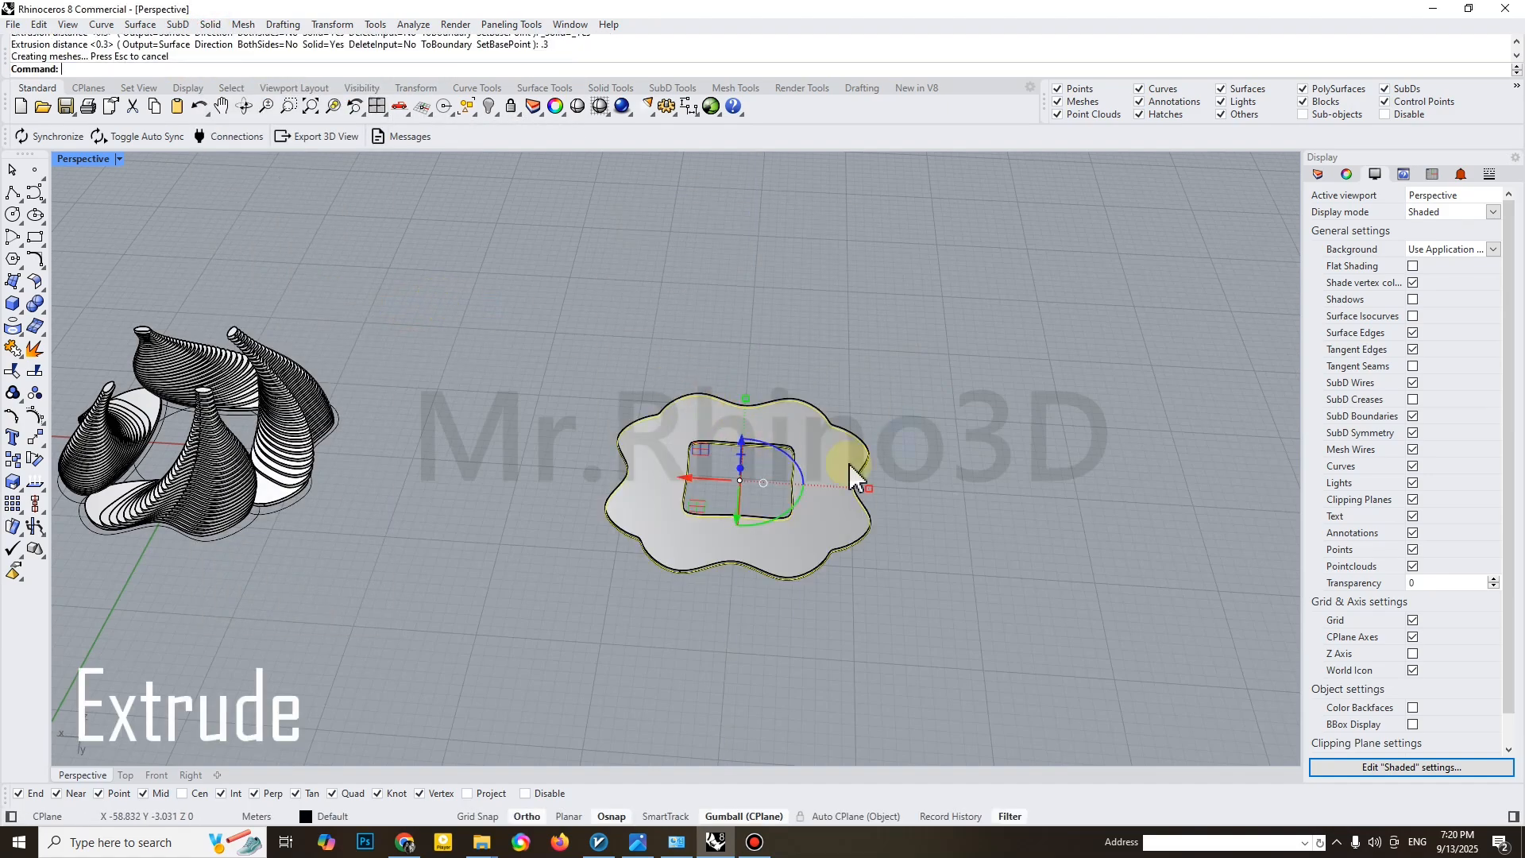
Move the extruded base ring and its outlines 50 m along the X axis back under the tower forms
left_click_drag(924, 359, 704, 495)
left_click_drag(537, 313, 933, 576)
left_click(708, 480)
type("50")
key("Return")
right_click_drag(399, 467, 830, 523, "shift")
scroll(645, 540, "up", 5)
key("Escape")
Merge the layered tower forms and the base ring into one solid with Boolean Union
right_click_drag(589, 498, 682, 407)
scroll(532, 503, "up", 10)
left_click(563, 467)
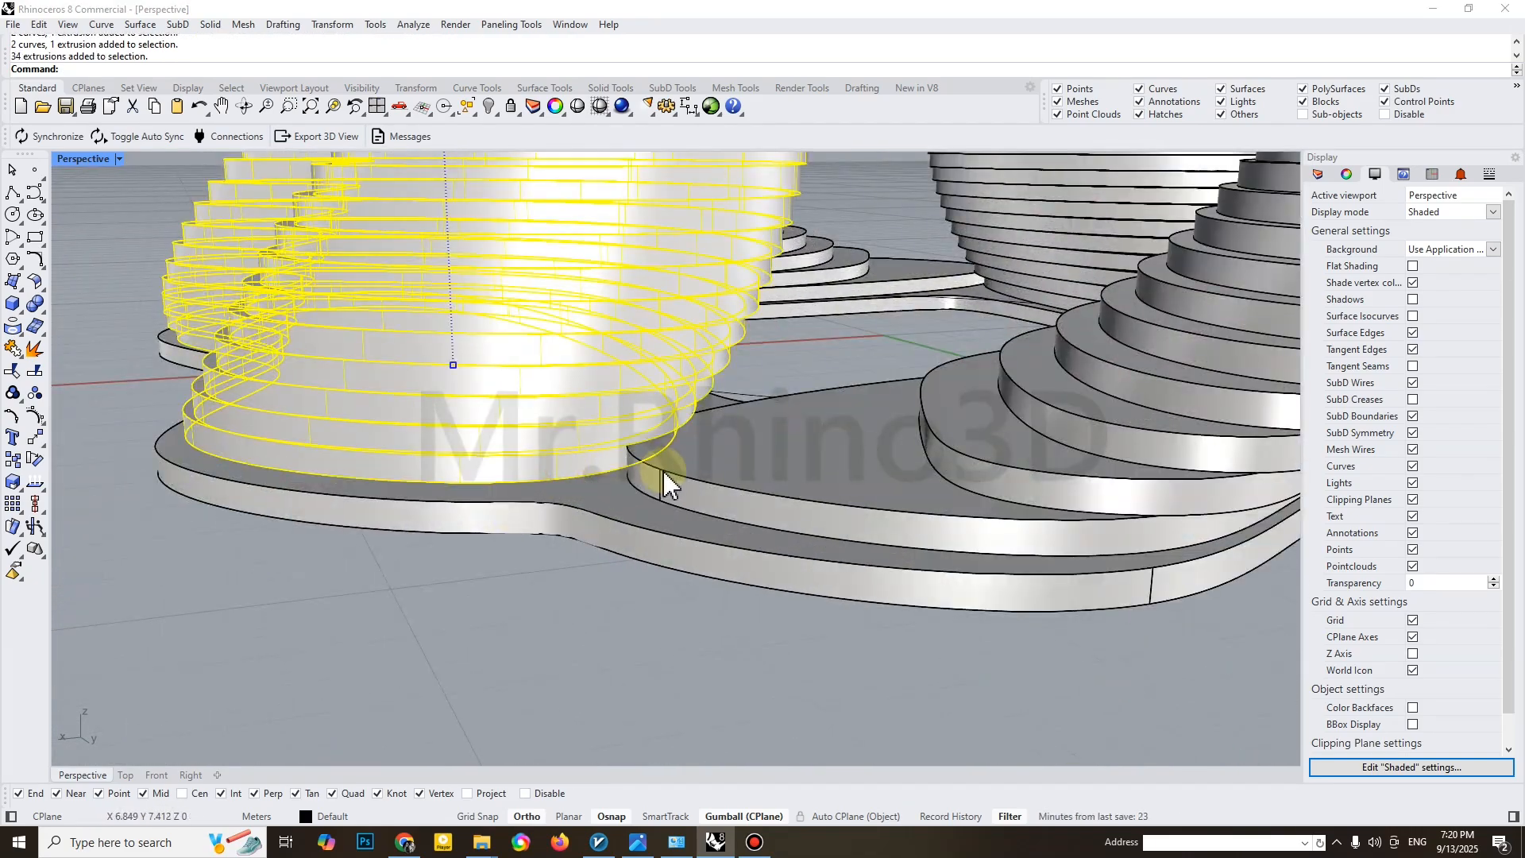
left_click(717, 470, "shift")
scroll(718, 471, "down", 8)
right_click_drag(752, 437, 868, 518, "shift")
left_click(827, 403, "shift")
left_click(710, 685, "shift")
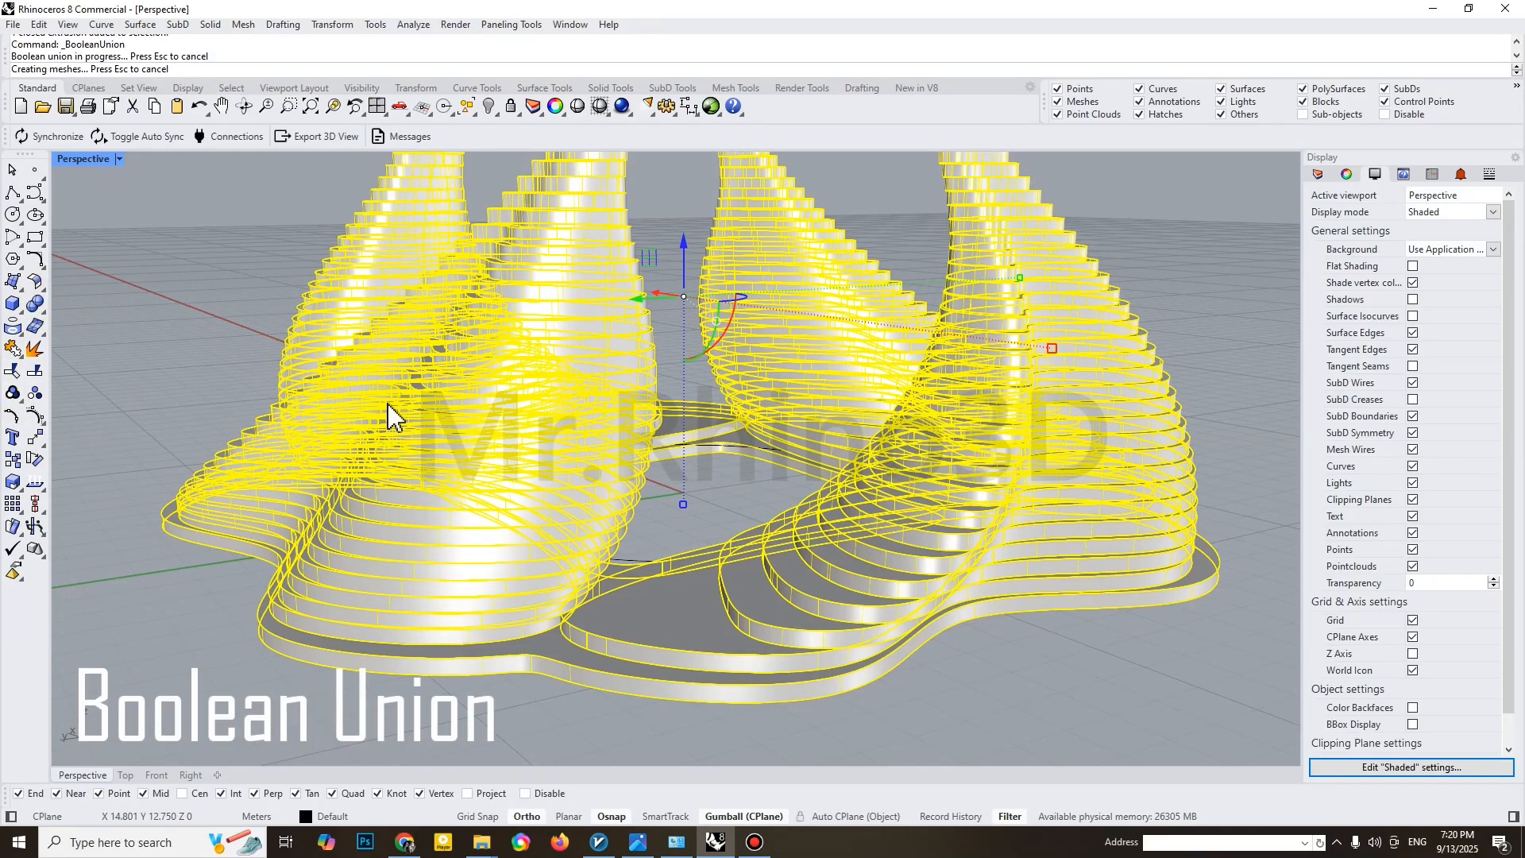
right_click_drag(520, 466, 656, 599)
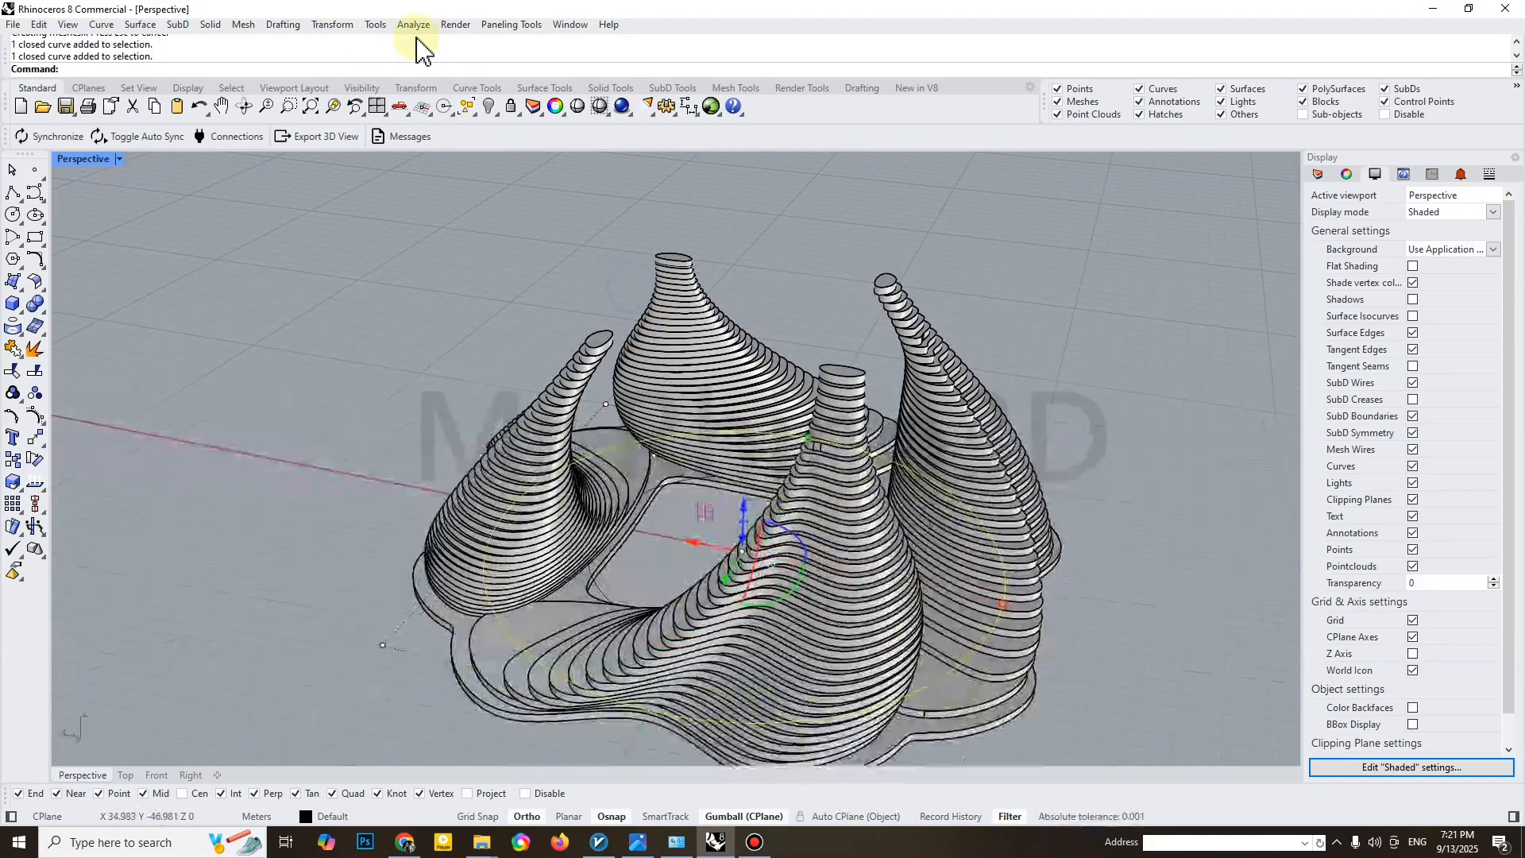
Align only the Z coordinate of the circle to the top of a tower using Set XYZ Coordinates in world orientation
left_click(332, 24)
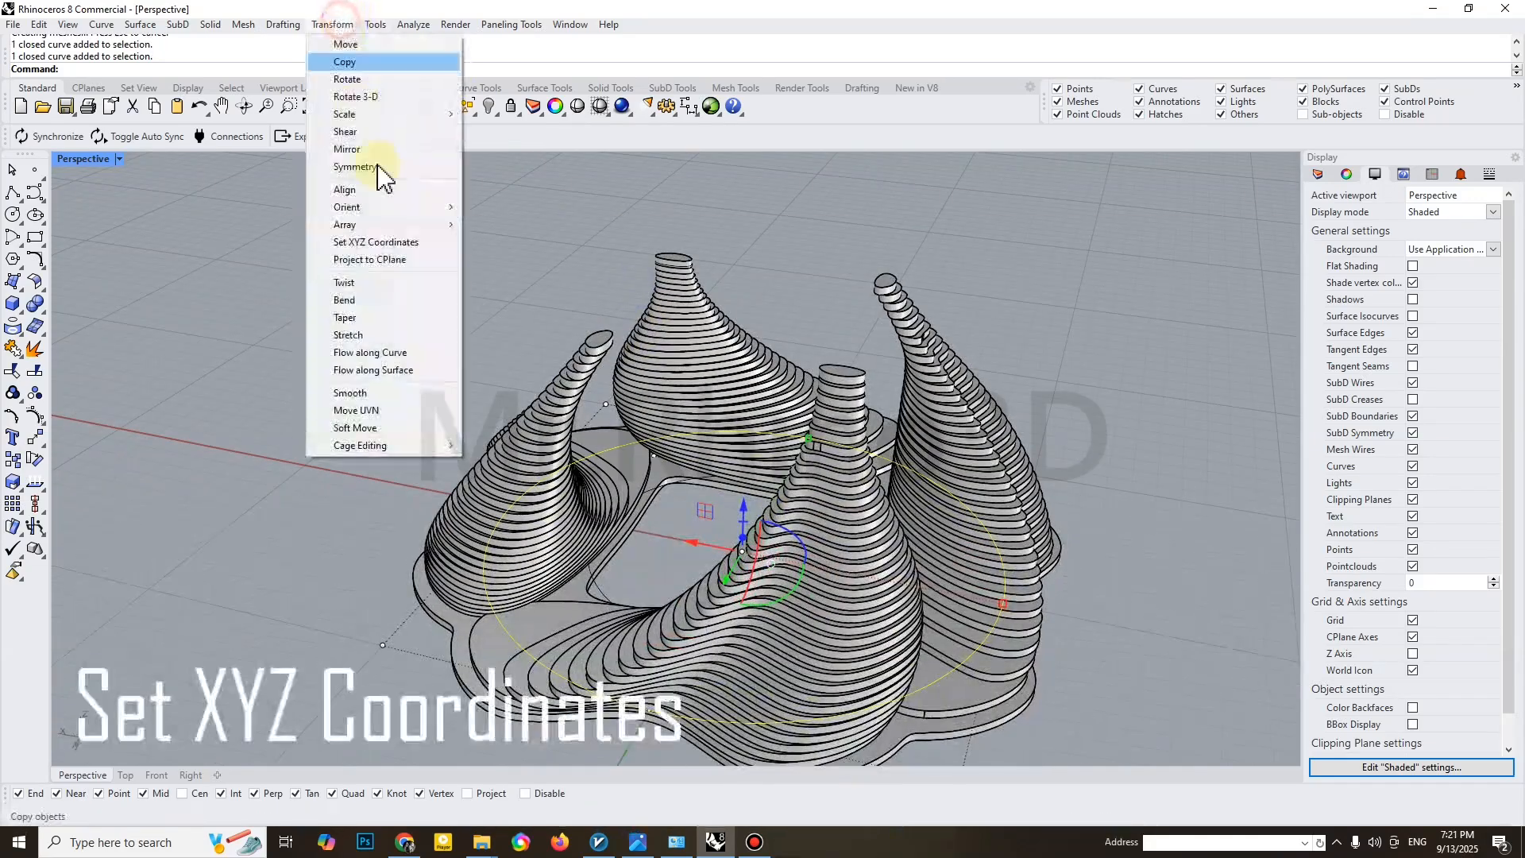
left_click(395, 242)
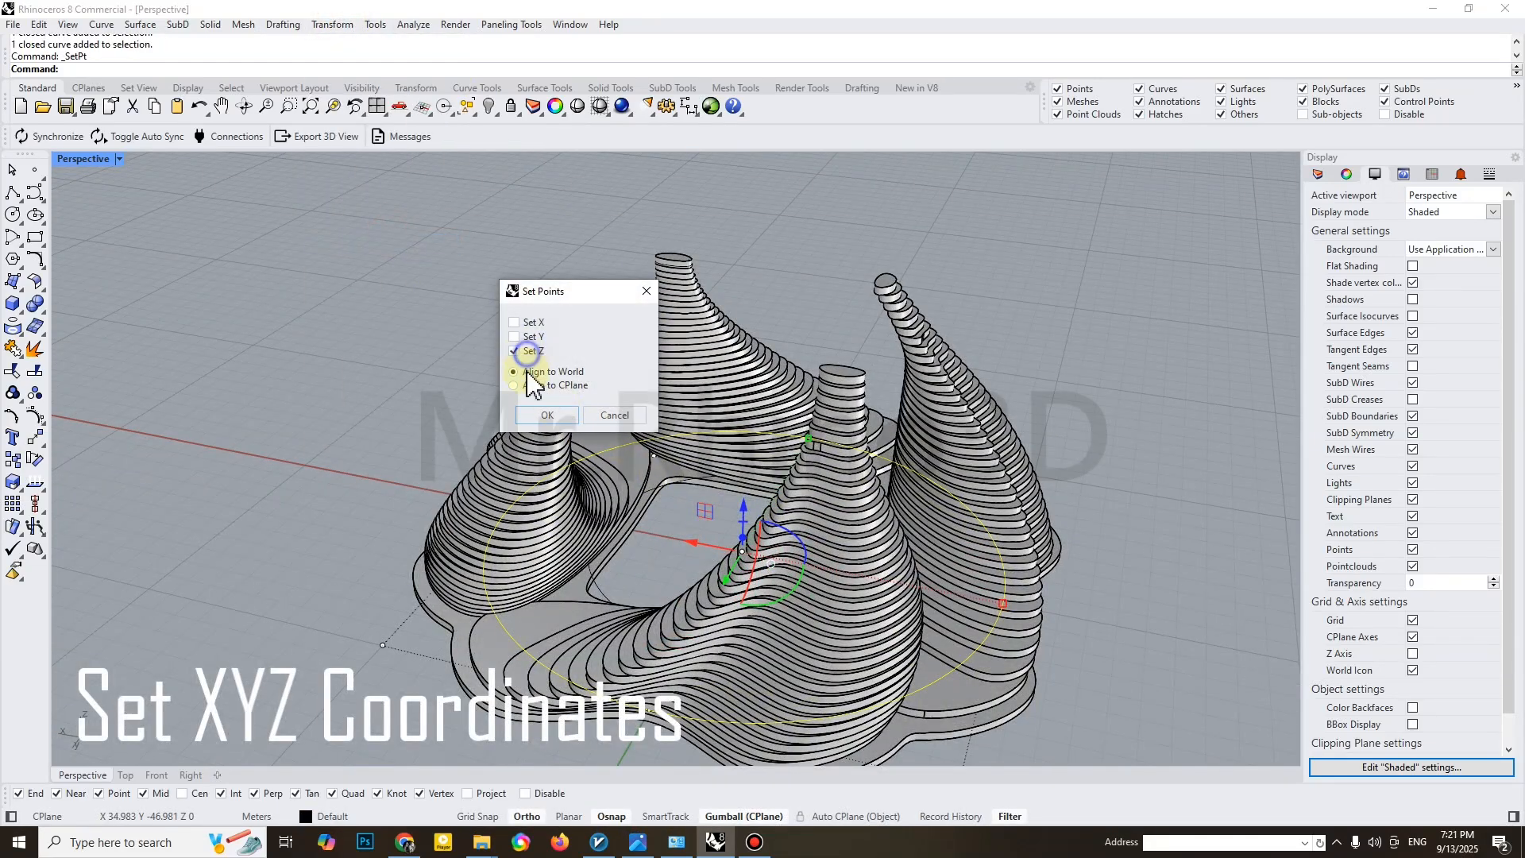
left_click(533, 411)
scroll(570, 339, "up", 5)
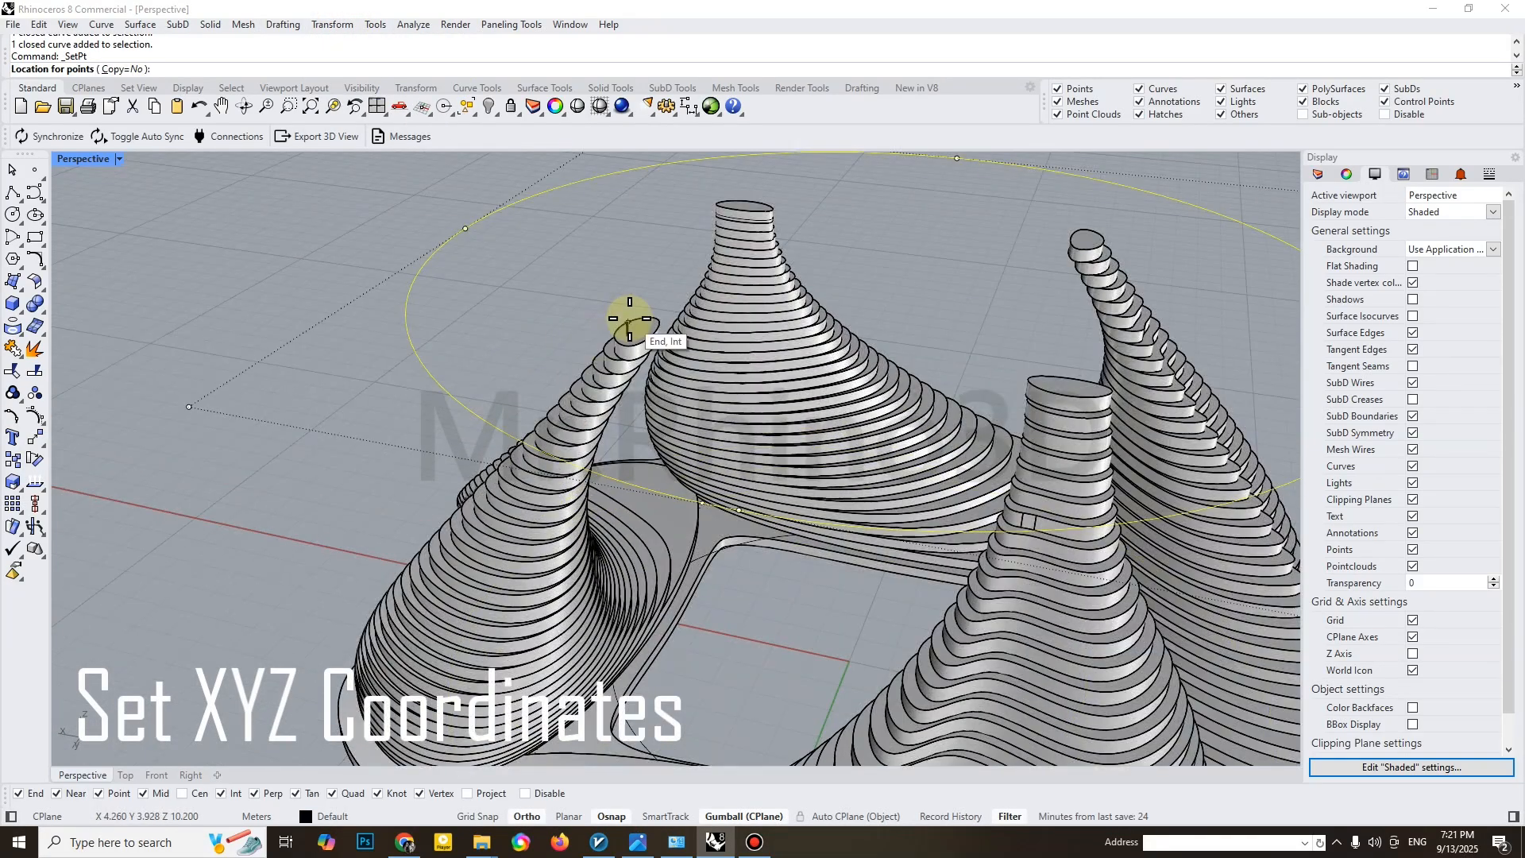
left_click(628, 316)
scroll(632, 321, "down", 6)
right_click_drag(584, 212, 537, 231, "shift")
Extrude the raised circle straight by 0.1 m into a solid round tabletop
left_click(212, 25)
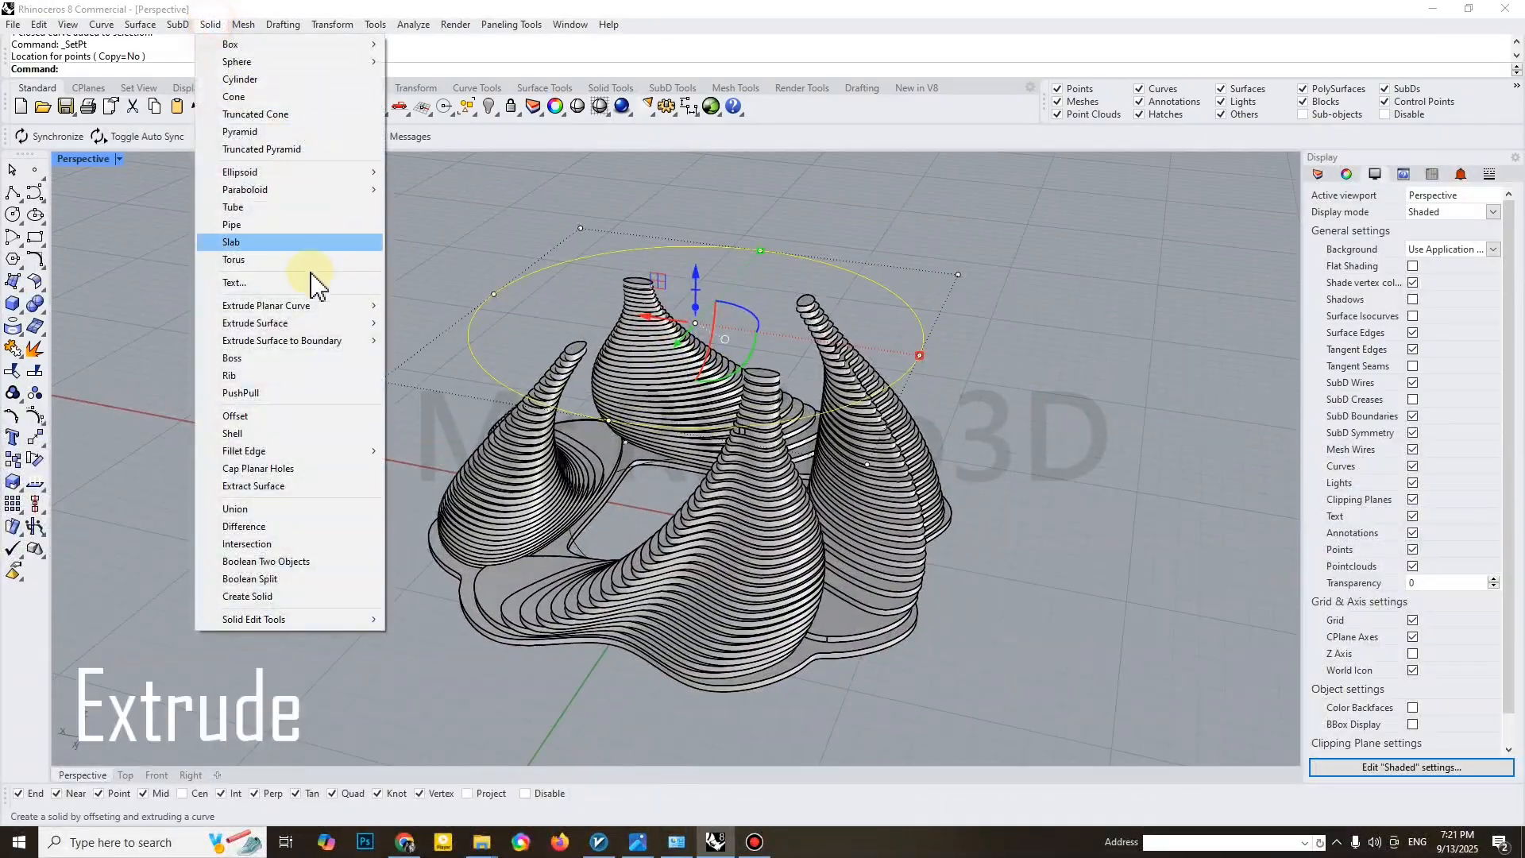
mouse_move(314, 311)
left_click(421, 307)
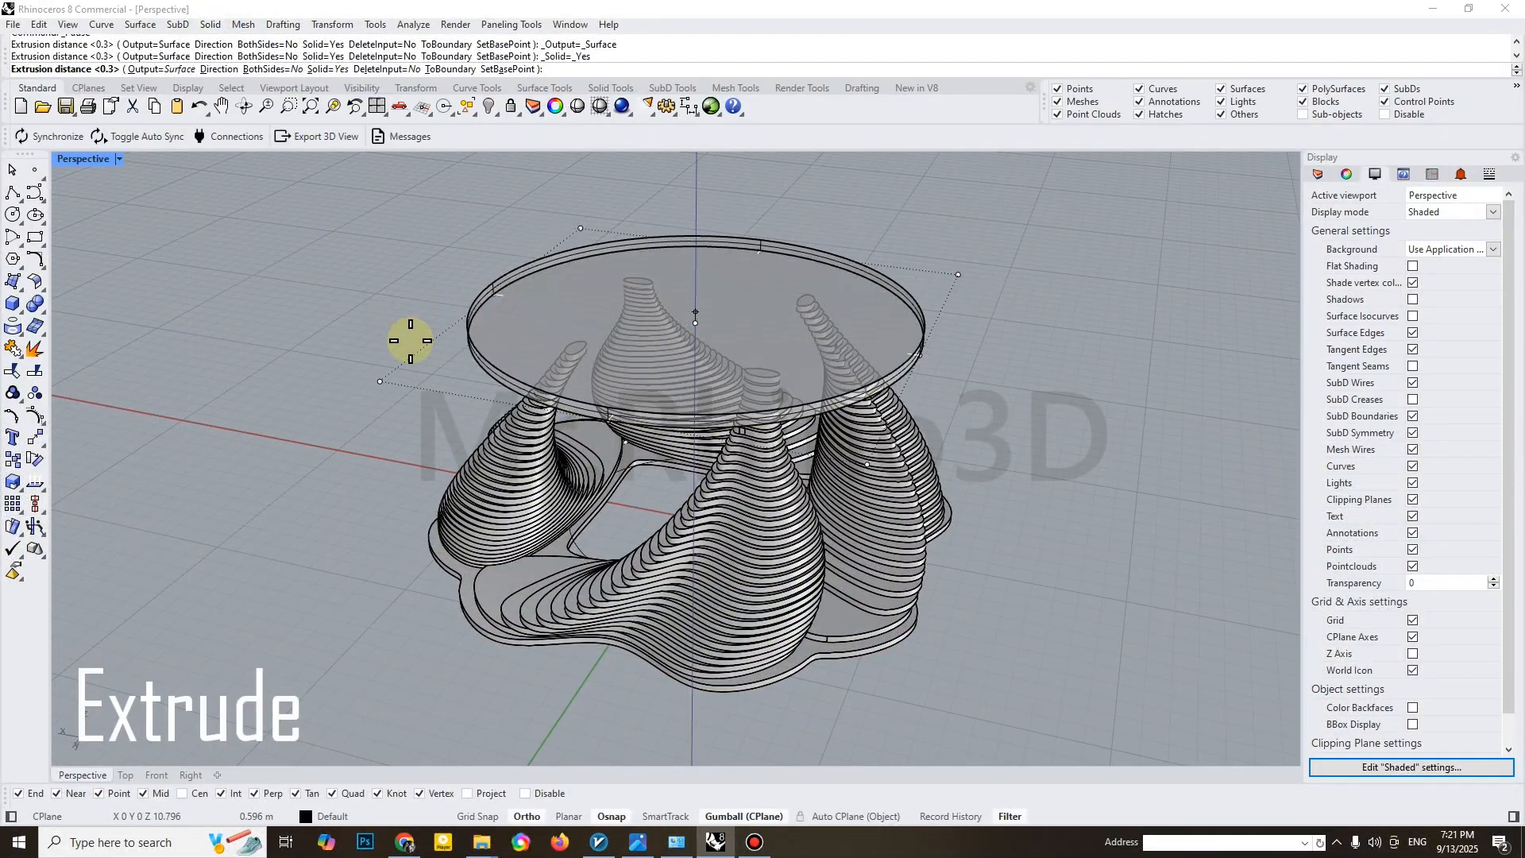
scroll(413, 290, "up", 2)
type(".1")
key("Return")
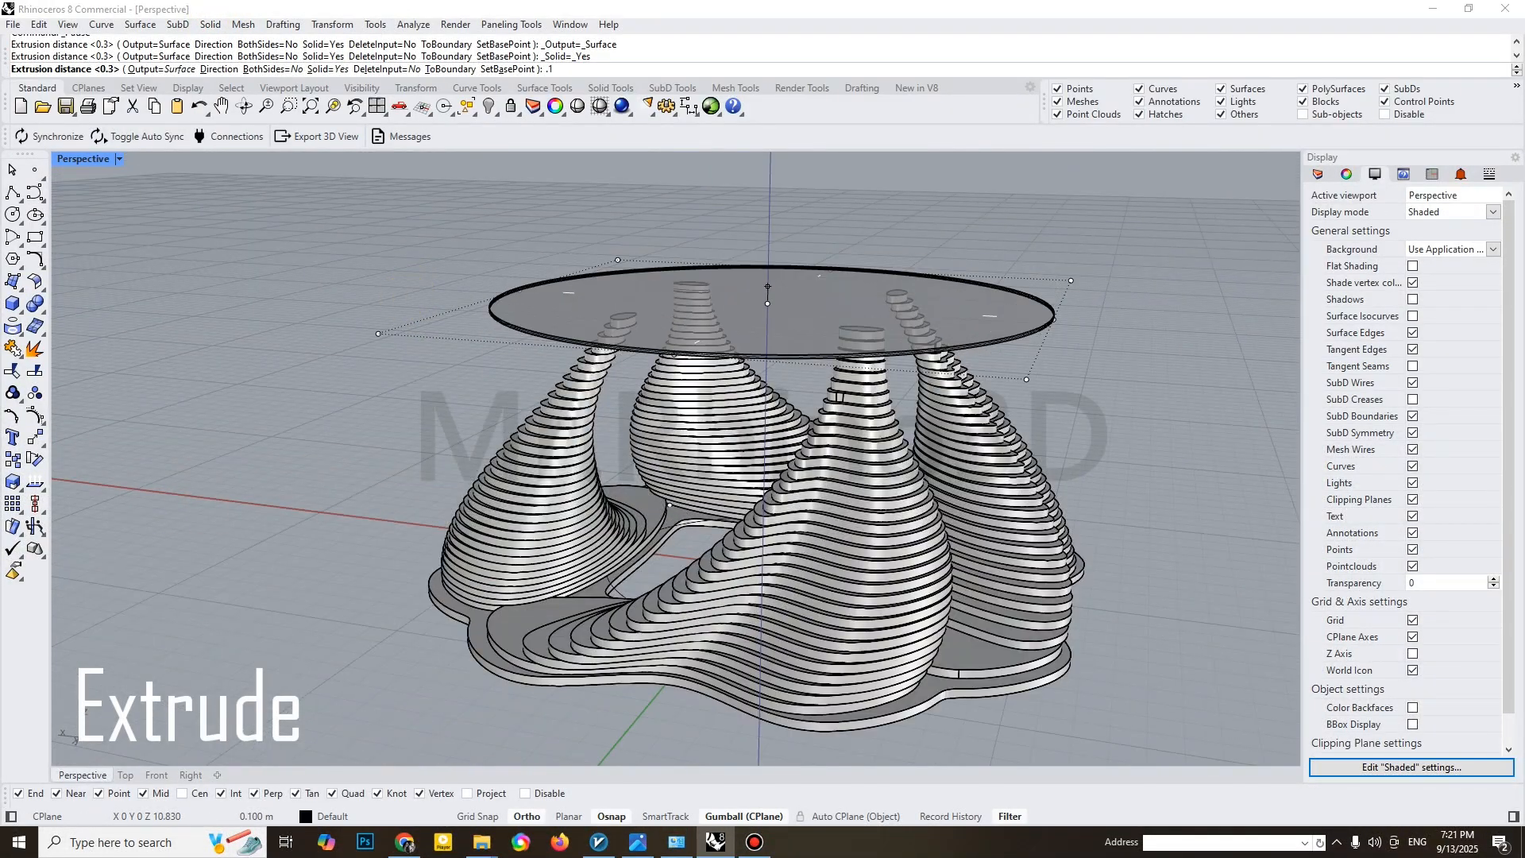
scroll(597, 299, "up", 3)
key("Escape")
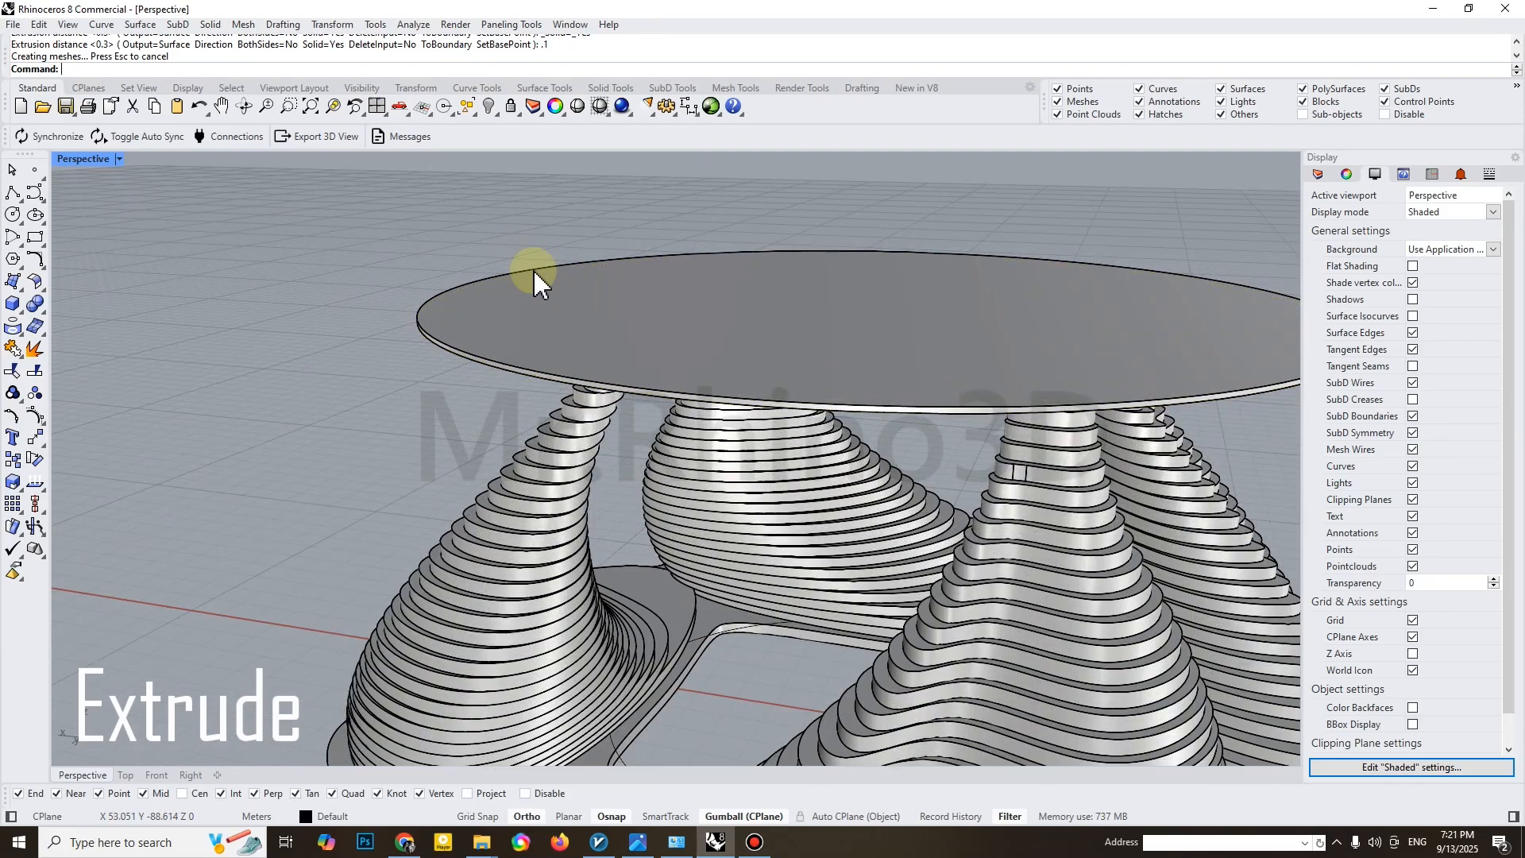
Round the edge of the tabletop disc with Fillet Edge
left_click(40, 308)
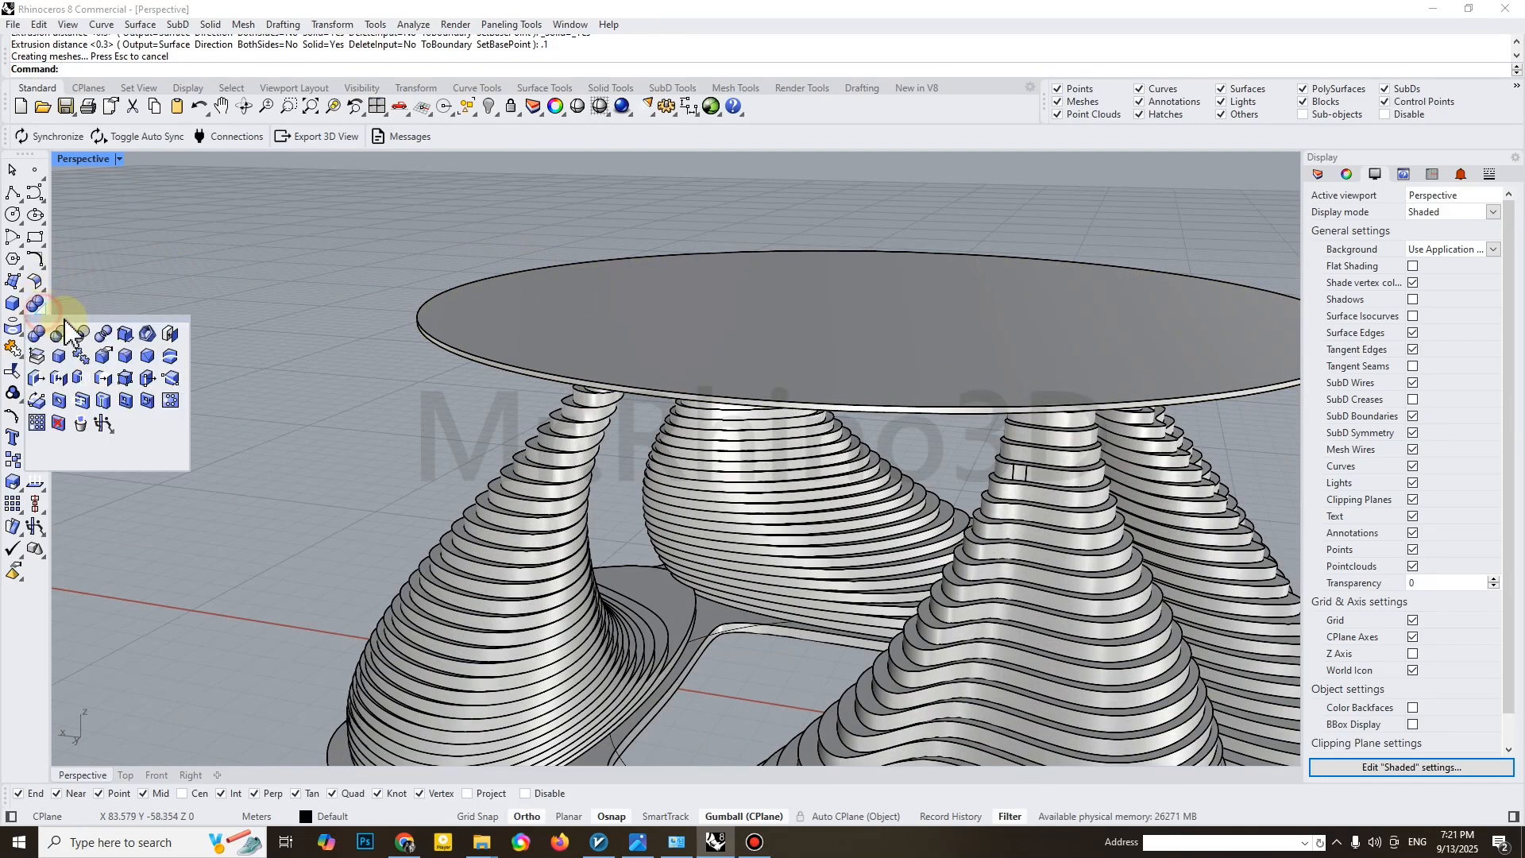
left_click(132, 355)
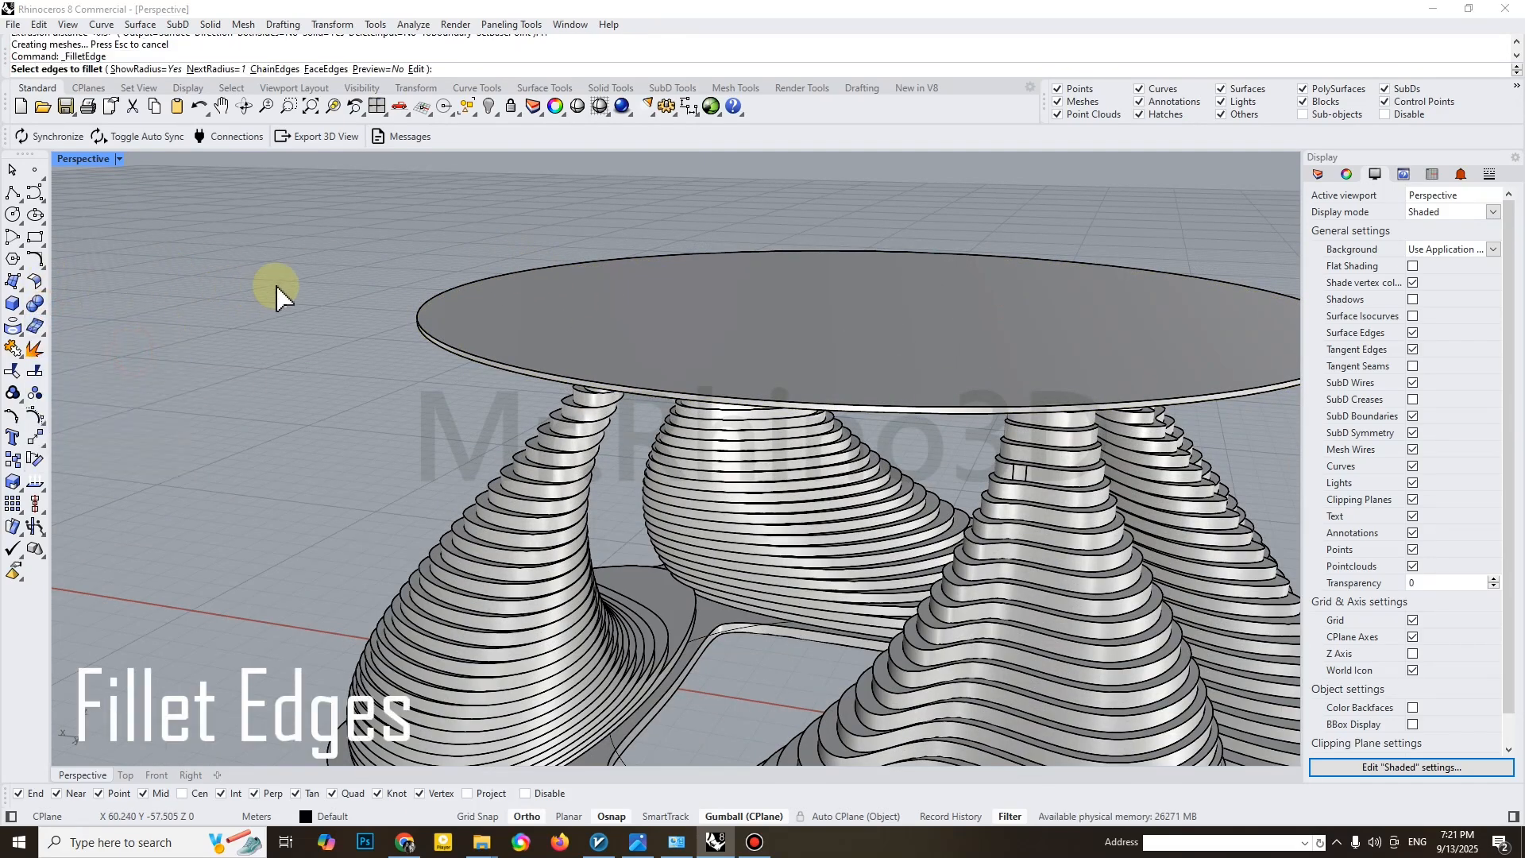
scroll(302, 342, "down", 3)
left_click(316, 373)
key("Return")
key("Return")
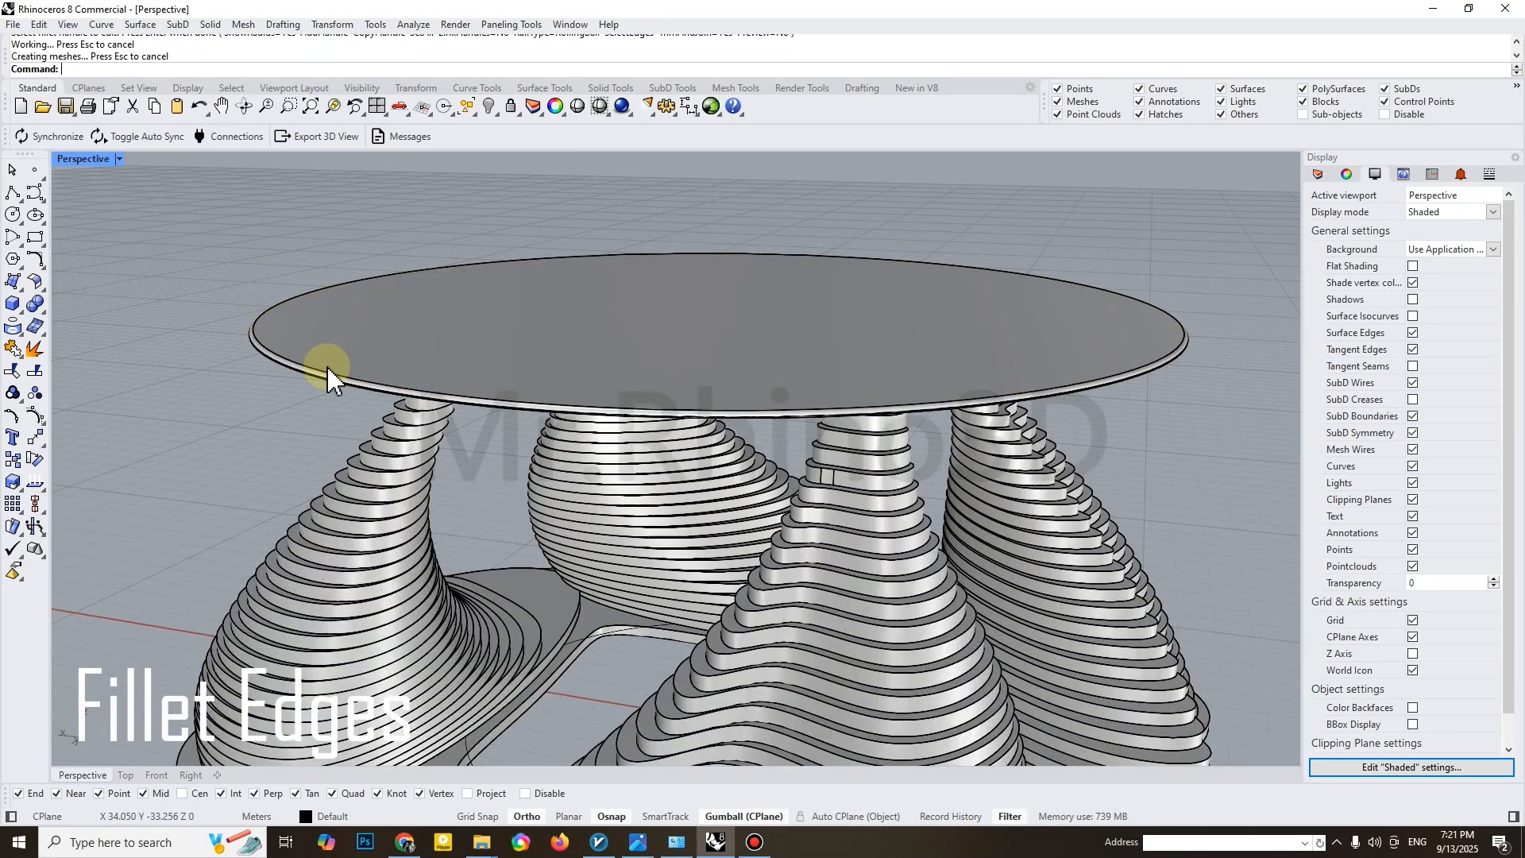
Assign the tabletop disc to Layer 03
left_click(520, 324)
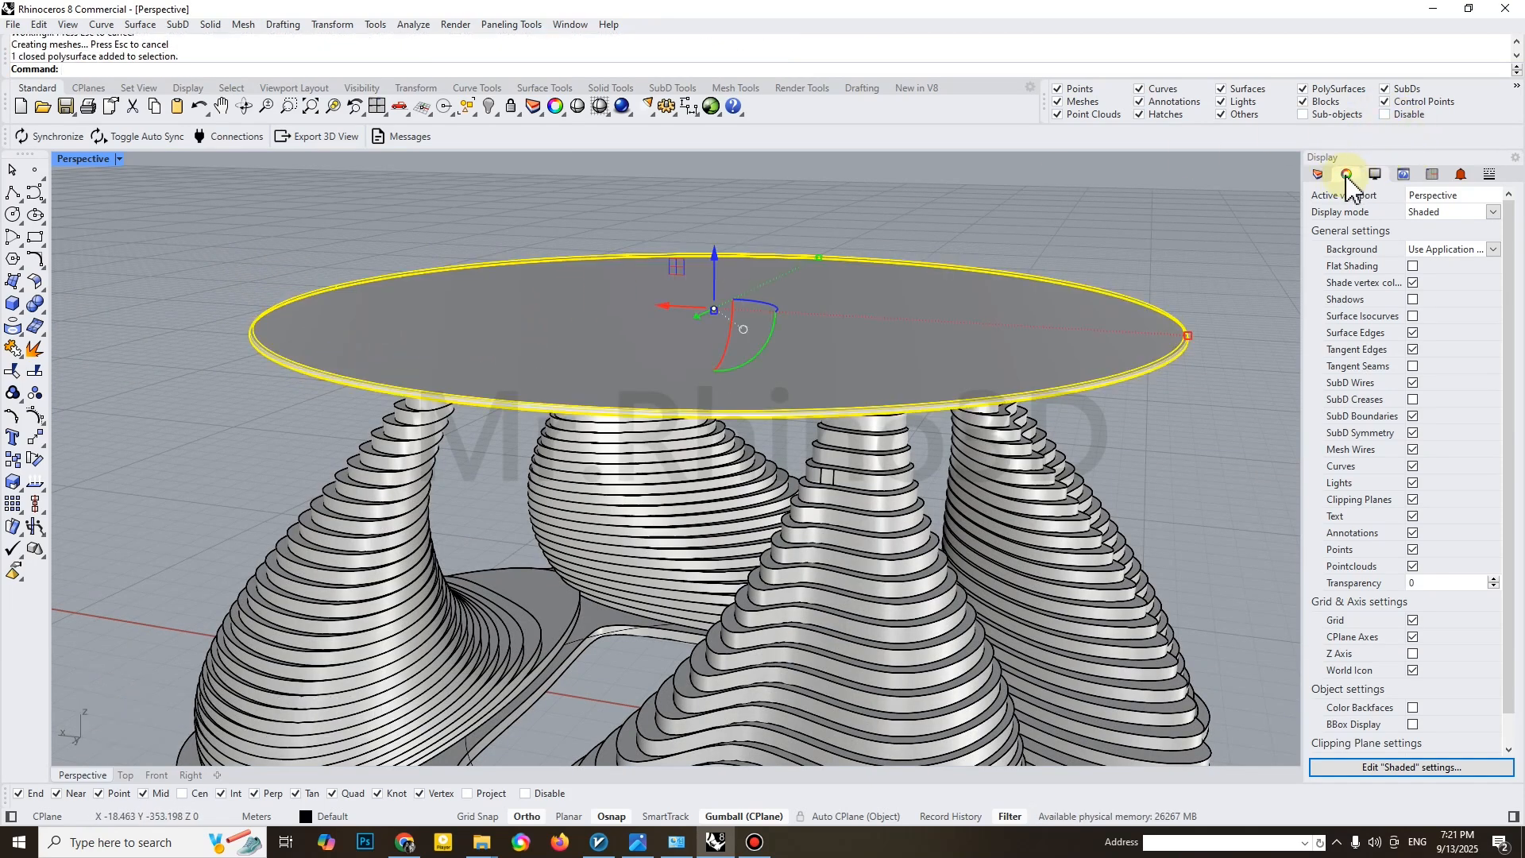
left_click(1319, 175)
right_click(1334, 300)
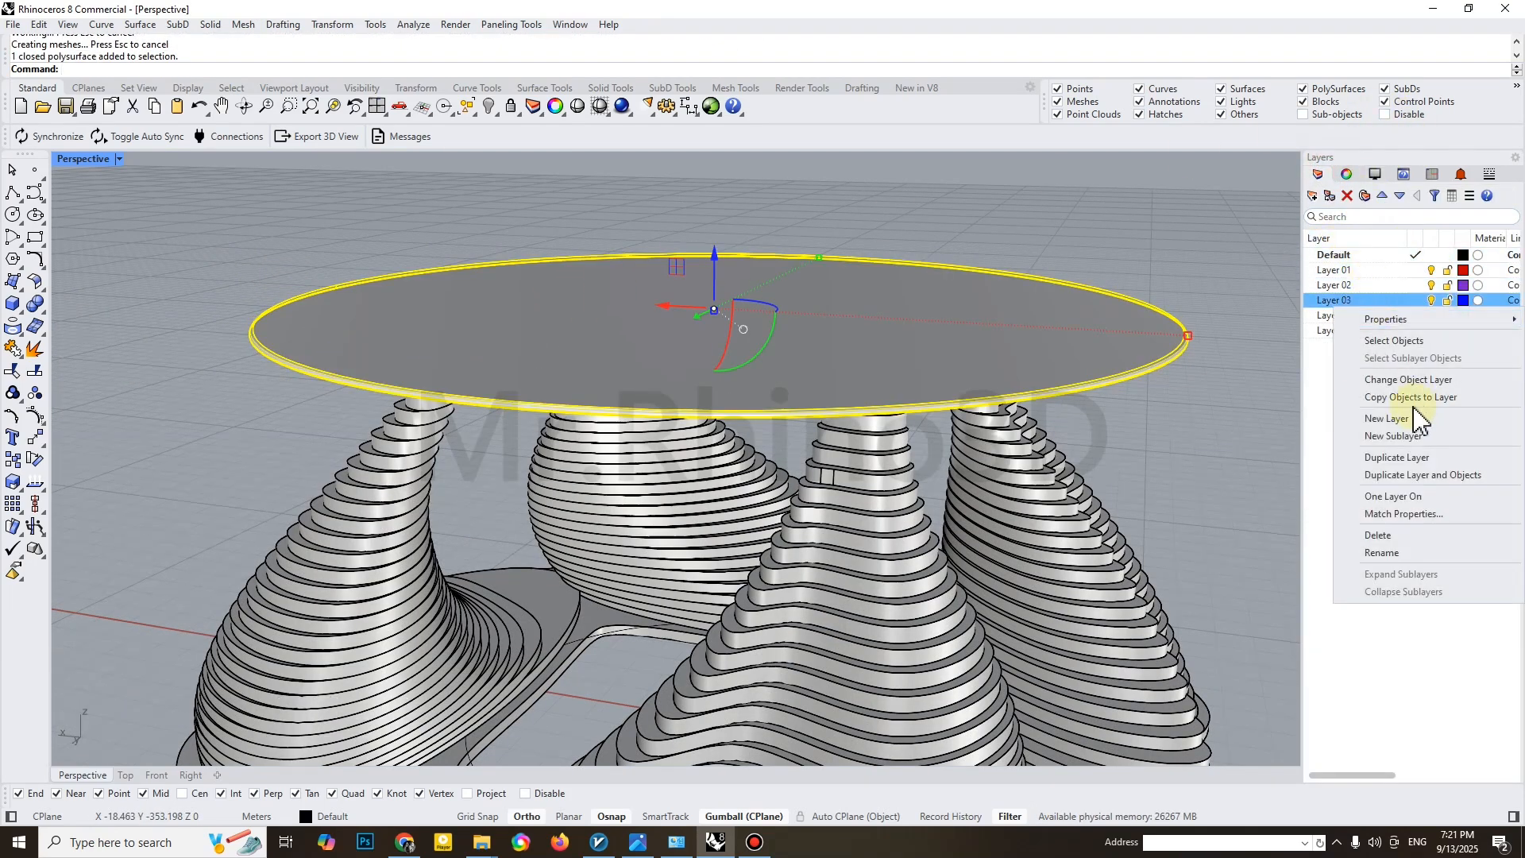
left_click(1393, 382)
Set the colour of Layer 03 to Turquoise and make it semi-transparent
left_click(1463, 300)
left_click(940, 440)
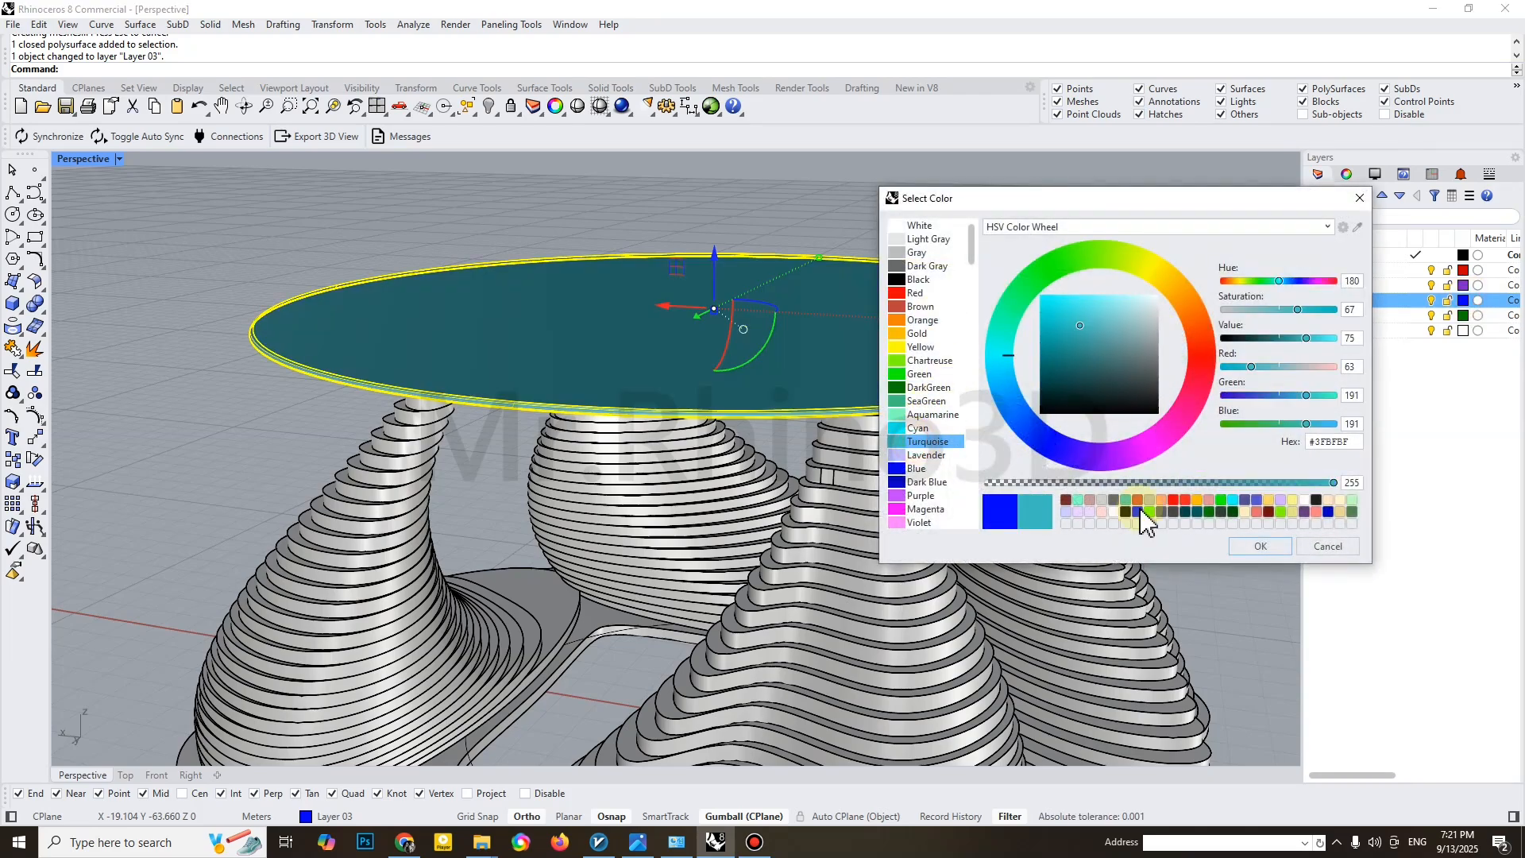
left_click(1261, 545)
left_click(1093, 446)
scroll(766, 422, "down", 5)
right_click_drag(767, 421, 707, 413, "shift")
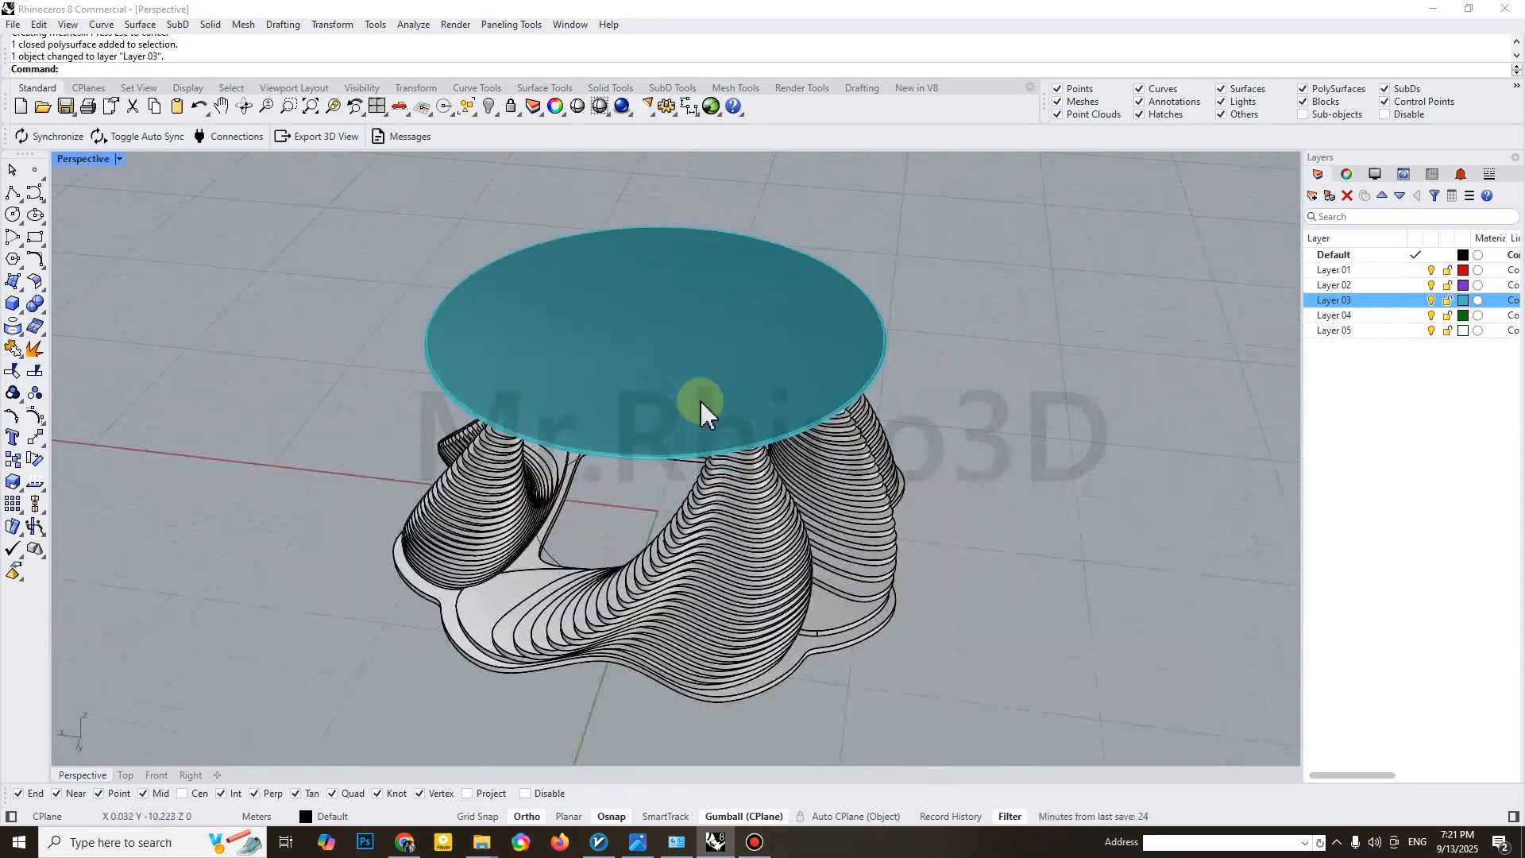
left_click(1465, 300)
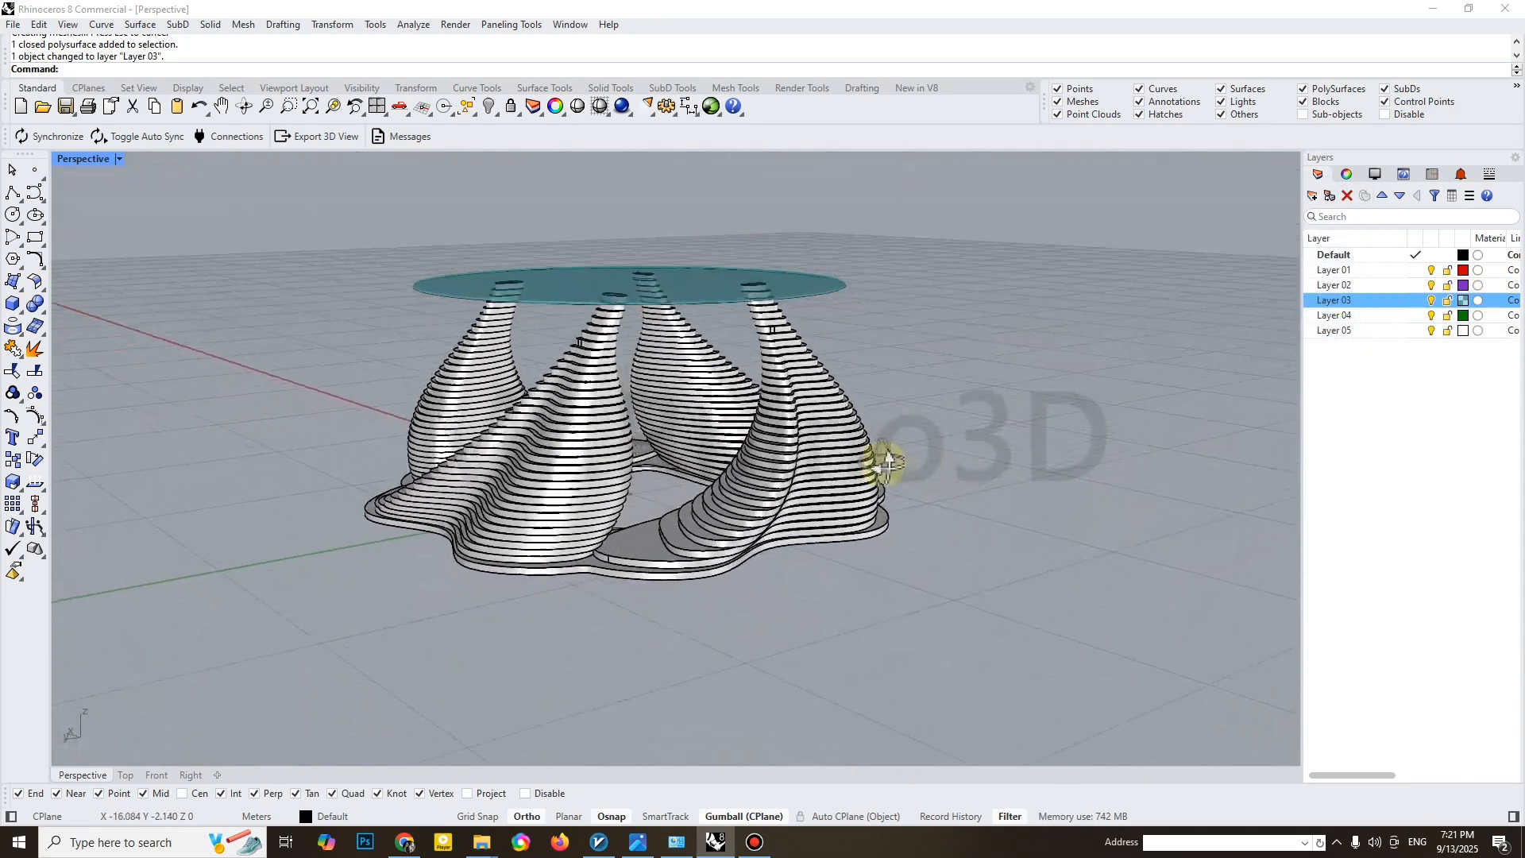
Restrict the selection filter to curves, hide all curves around the table, and restore the filter
right_click_drag(889, 461, 425, 346)
right_click(1147, 88)
scroll(714, 341, "down", 2)
right_click_drag(714, 342, 660, 411, "shift")
left_click_drag(213, 252, 1089, 705)
left_click(492, 106)
right_click(1147, 88)
Change the display mode of the Perspective viewport and examine the table from several angles
right_click_drag(702, 355, 797, 352, "shift")
left_click(119, 159)
left_click(127, 252)
scroll(718, 457, "up", 2)
right_click_drag(716, 460, 753, 436)
right_click_drag(520, 391, 468, 397)
Select the whole table and zoom the view to it
left_click_drag(404, 277, 1038, 665)
type("zs")
key("Return")
right_click_drag(945, 631, 885, 579)
key("Escape")
Inspect the table from other sides and set the Perspective viewport's display mode to Shaded
right_click_drag(715, 570, 974, 565)
right_click_drag(707, 535, 976, 548)
left_click(118, 161)
left_click(102, 236)
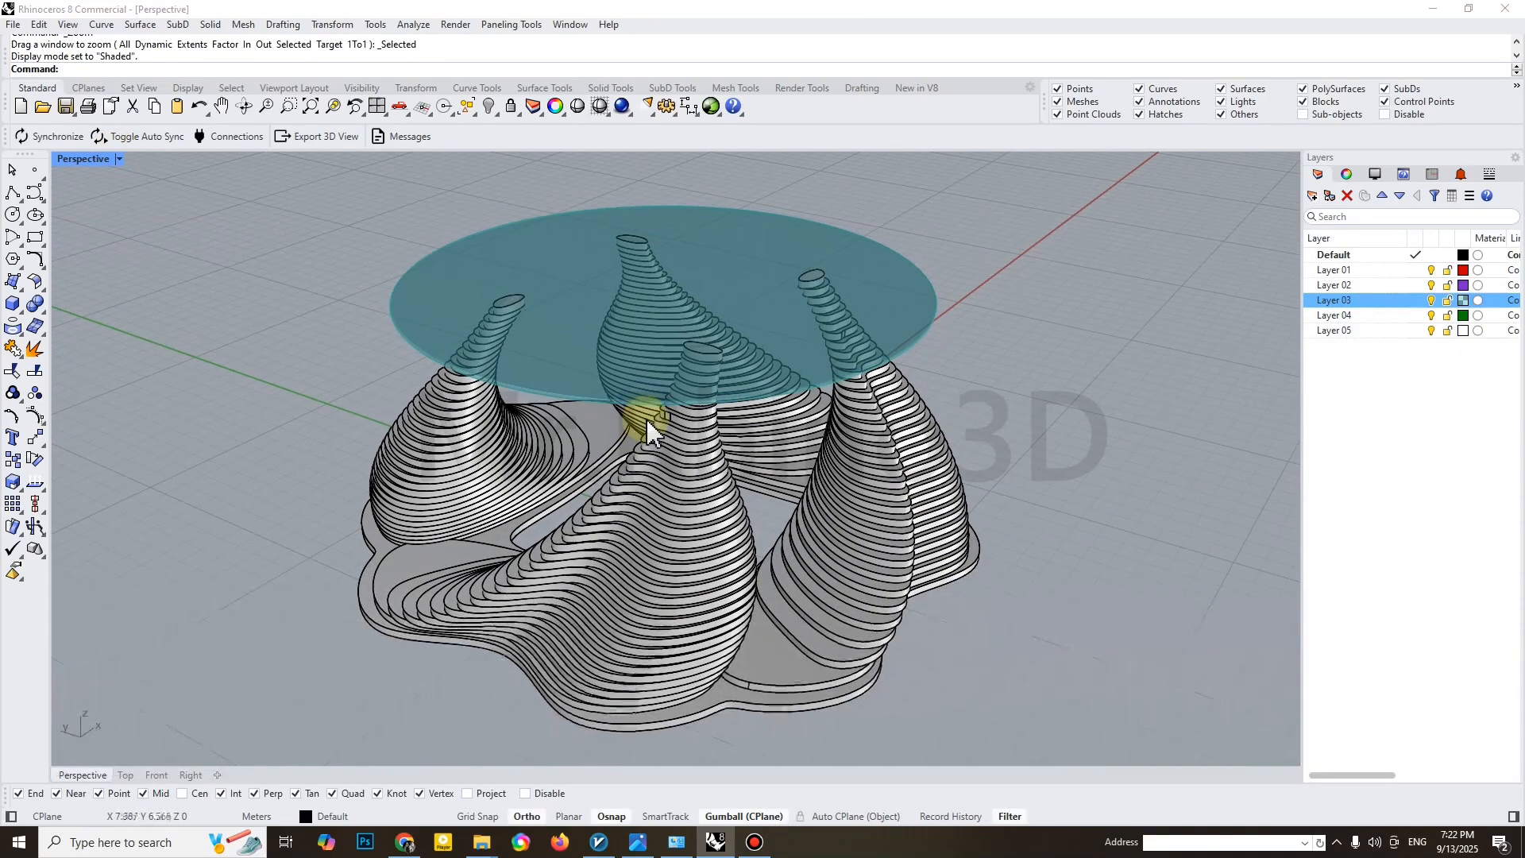